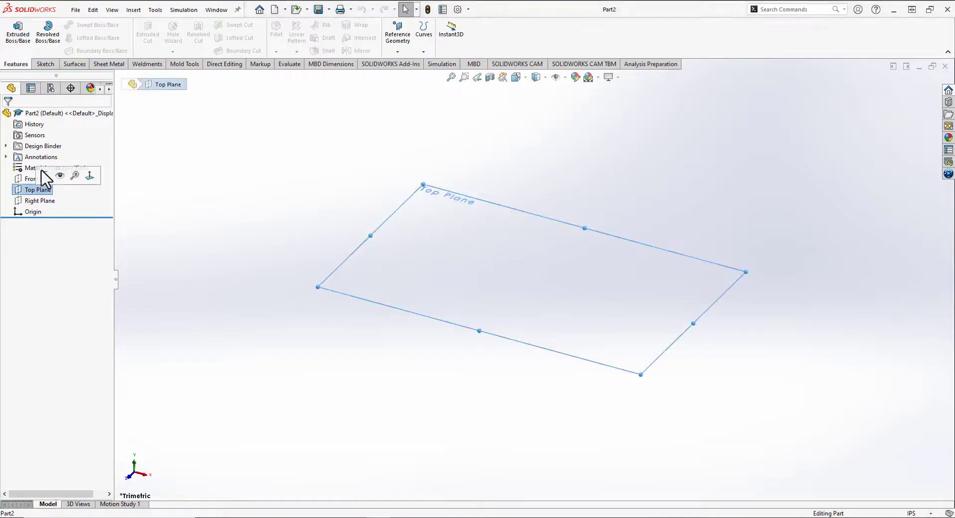
Start a sketch on the Top Plane and define the helix by Height and Revolution
{"action": "left_click", "coordinate": [42, 64]}
{"action": "left_click", "coordinate": [15, 33]}
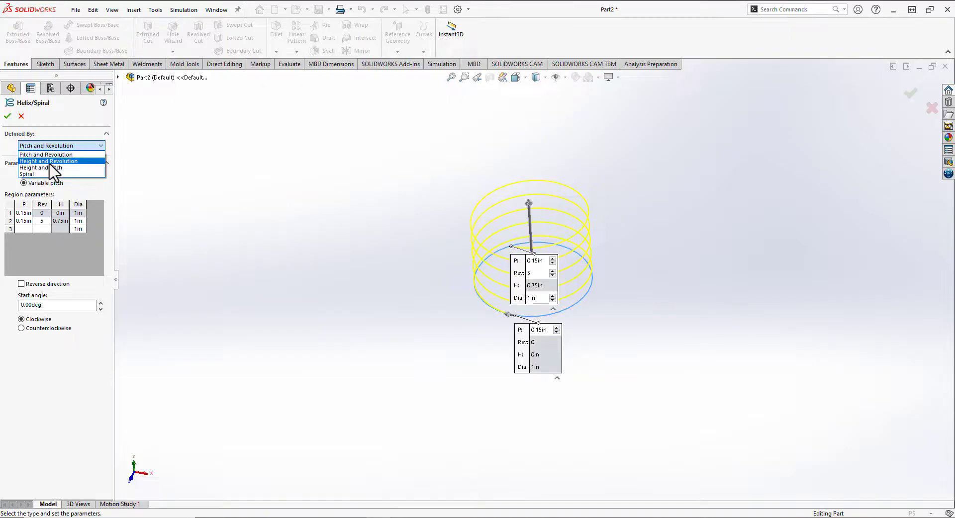
{"action": "left_click", "coordinate": [50, 162]}
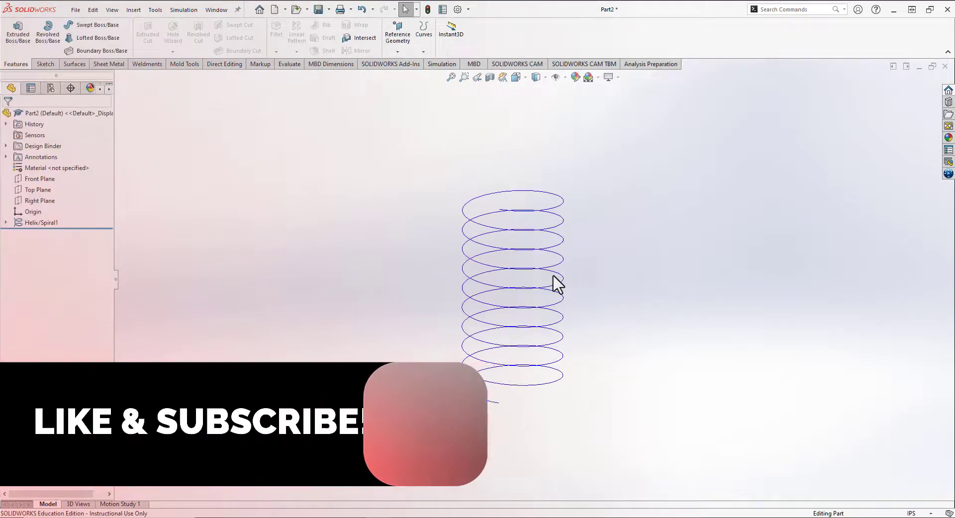
{"action": "middle_click_drag", "start_coordinate": [559, 284], "coordinate": [438, 219]}
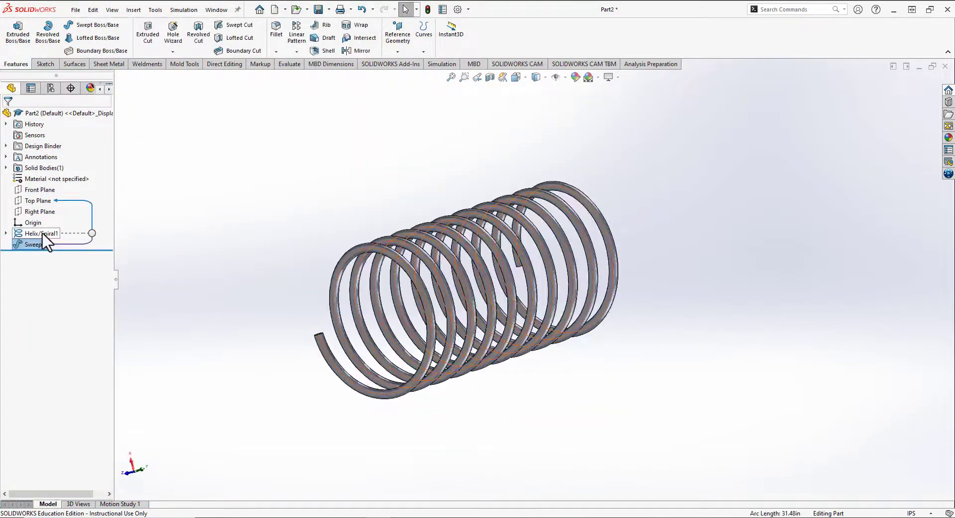
{"action": "left_click", "coordinate": [40, 241]}
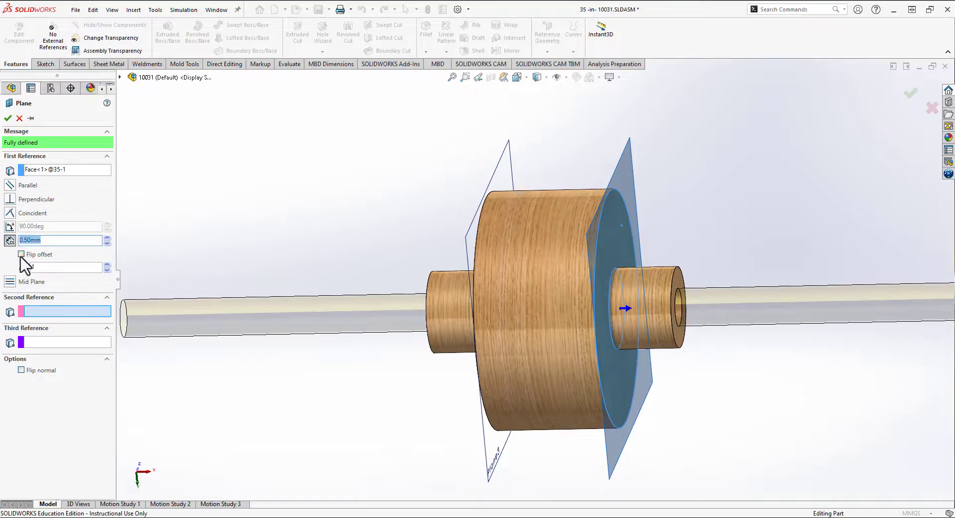
Flip the 0.50 mm offset of the reference plane into the drum and create the plane
{"action": "left_click", "coordinate": [21, 255]}
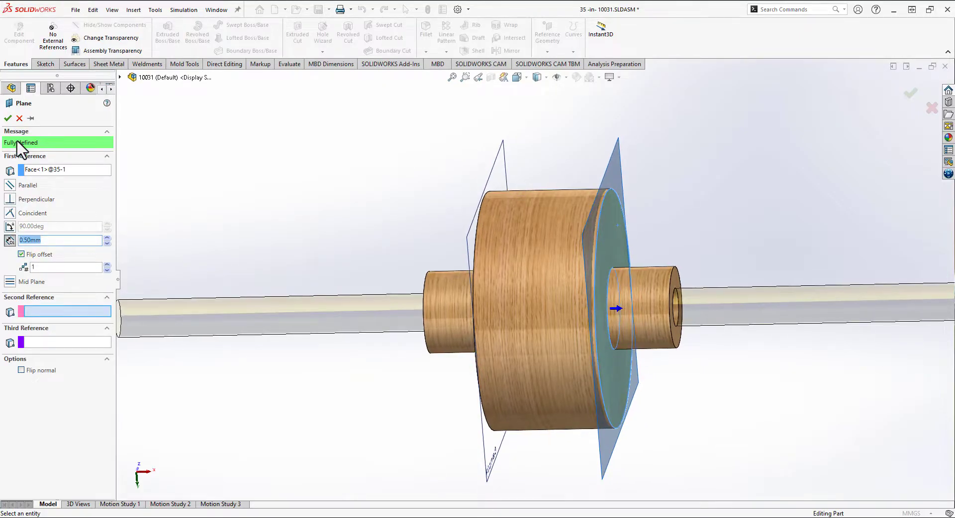
{"action": "left_click", "coordinate": [7, 118]}
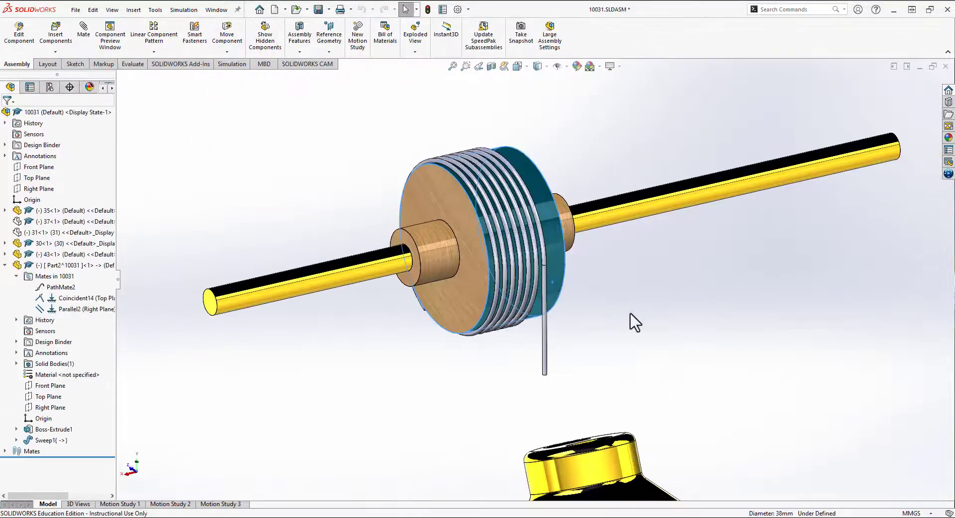
{"action": "left_click", "coordinate": [635, 322]}
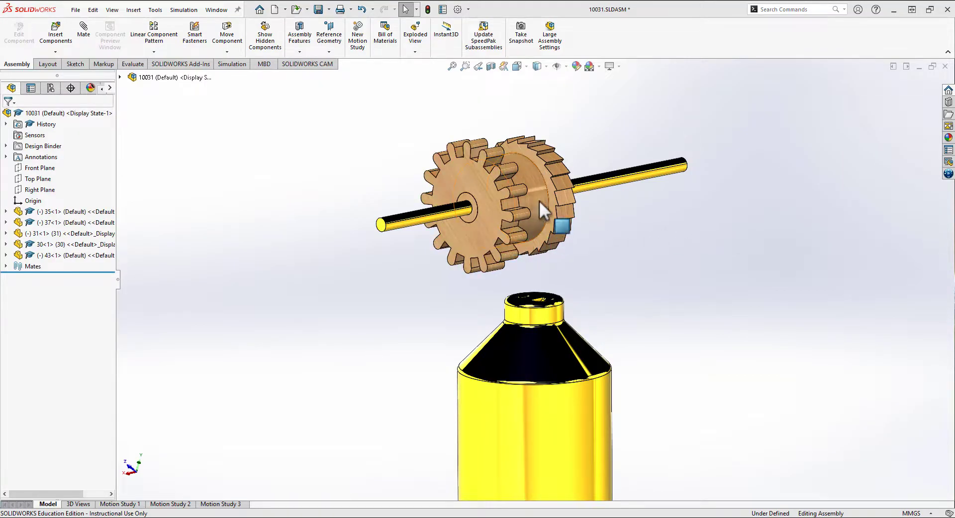
Rotate the ratchet wheel (component 37) about the shaft to check how the gear assembly moves
{"action": "left_click", "coordinate": [536, 213]}
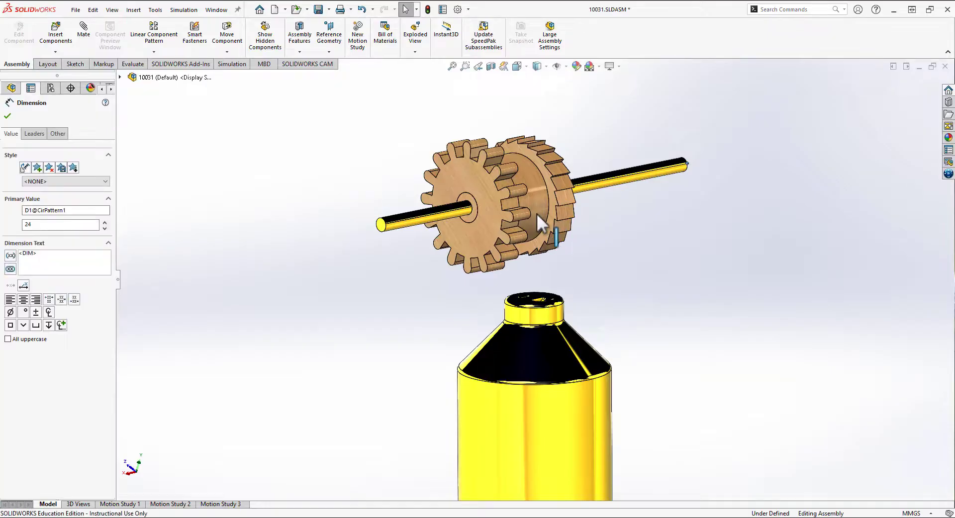
{"action": "key", "text": "Escape"}
{"action": "left_click", "coordinate": [547, 217]}
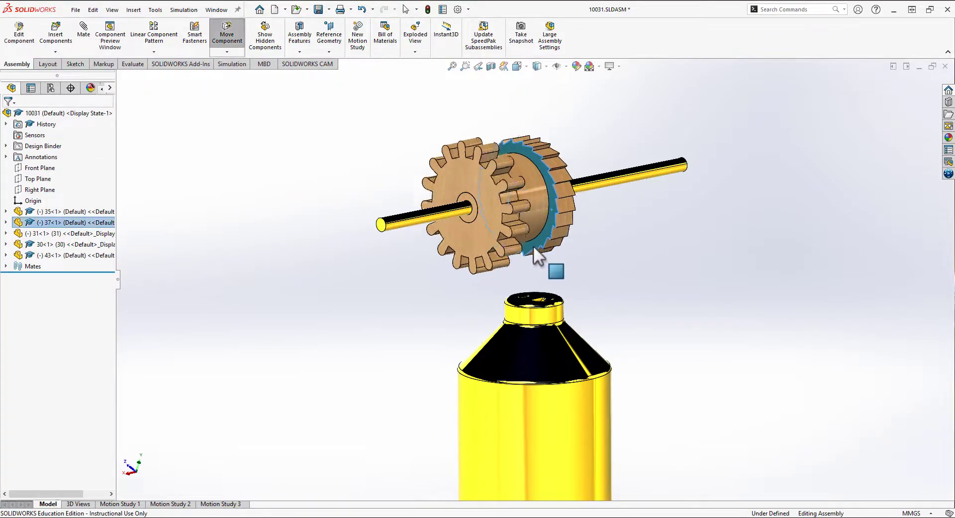
{"action": "left_click_drag", "start_coordinate": [551, 219], "coordinate": [415, 295]}
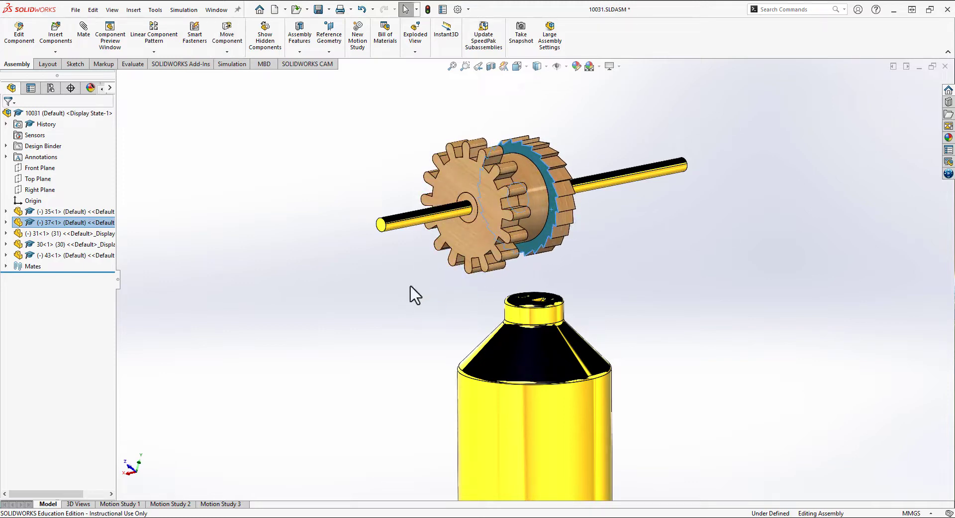
{"action": "left_click", "coordinate": [411, 286]}
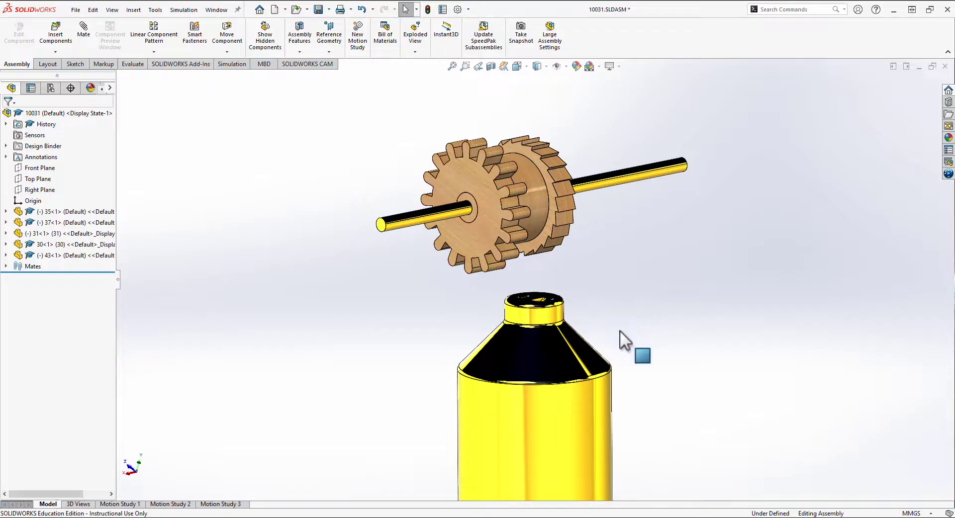
Move the bottle-shaped weight (component 43) slightly down, away from the gears
{"action": "left_click_drag", "start_coordinate": [531, 424], "coordinate": [537, 443]}
{"action": "key", "text": "Escape"}
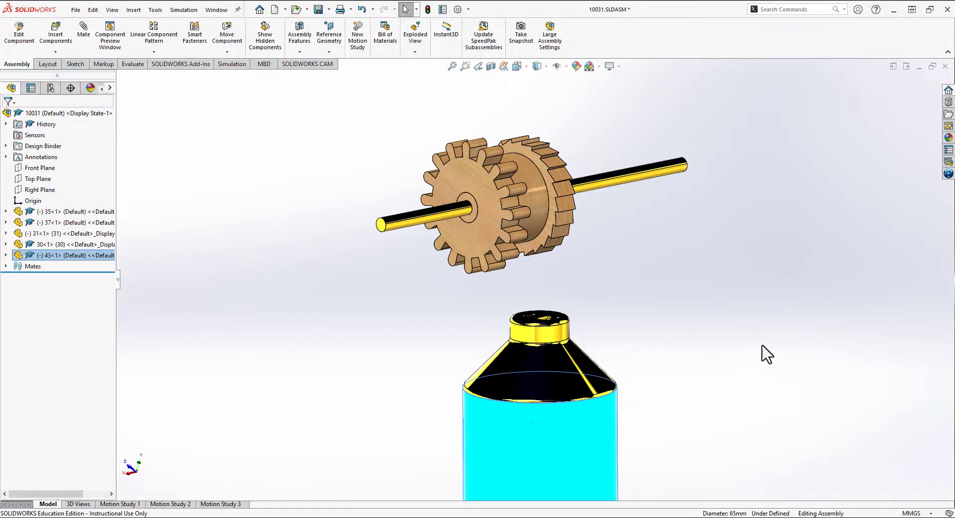
{"action": "left_click", "coordinate": [766, 354]}
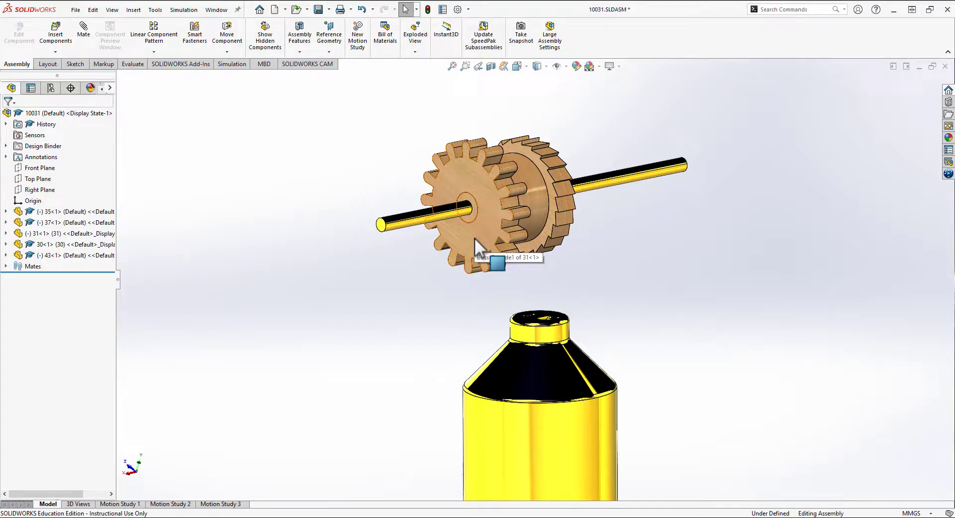
Hide the spur gear (31) and the ratchet wheel (37) so only the drum remains on the shaft
{"action": "key", "text": "Tab"}
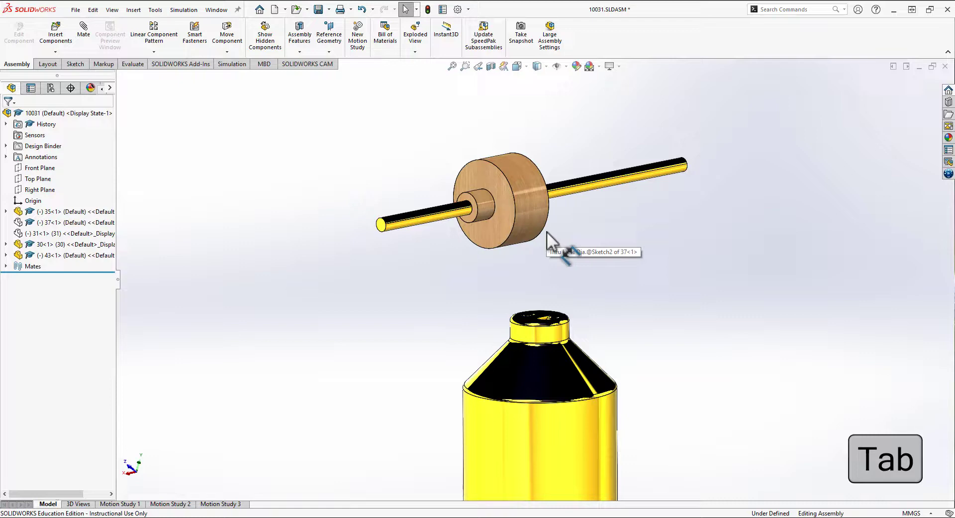
{"action": "key", "text": "shift+Tab"}
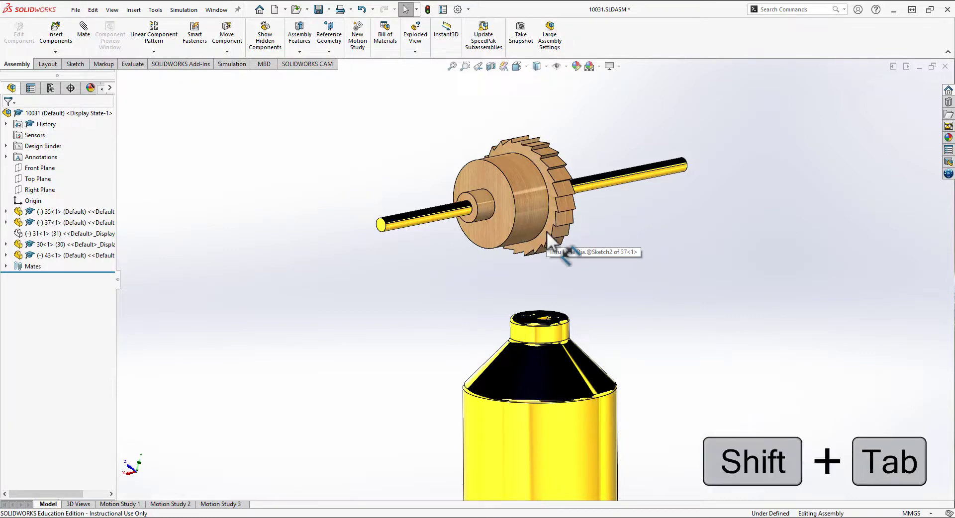
{"action": "key", "text": "Tab"}
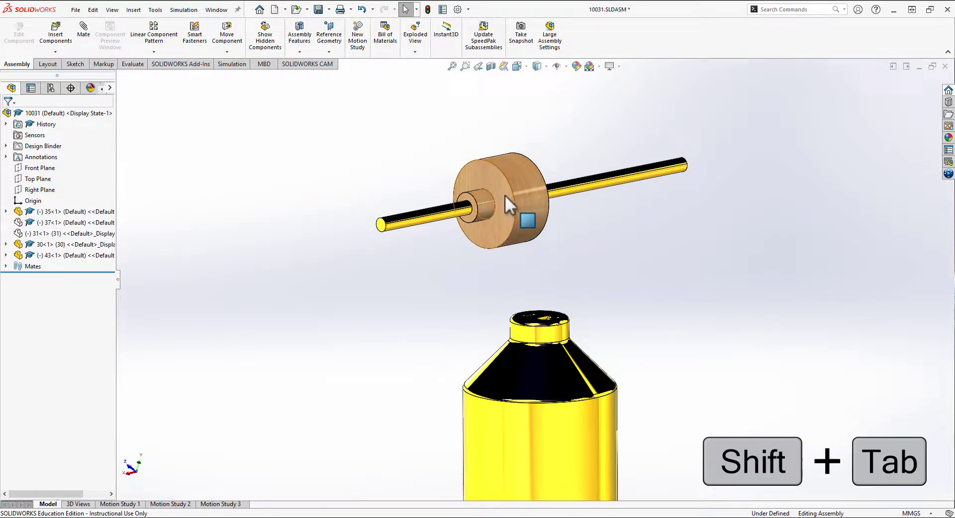
Start editing the drum part (35) in the context of the assembly
{"action": "right_click", "coordinate": [481, 175]}
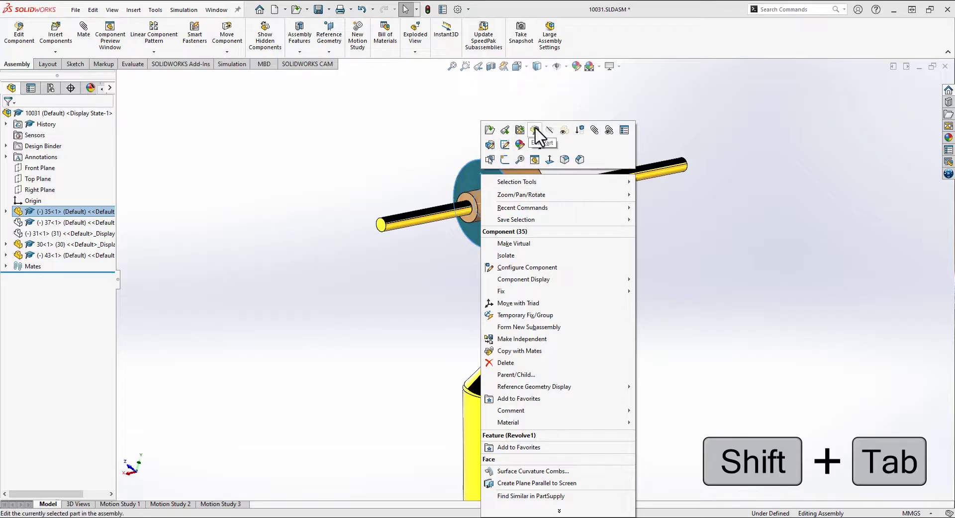
{"action": "left_click", "coordinate": [429, 161]}
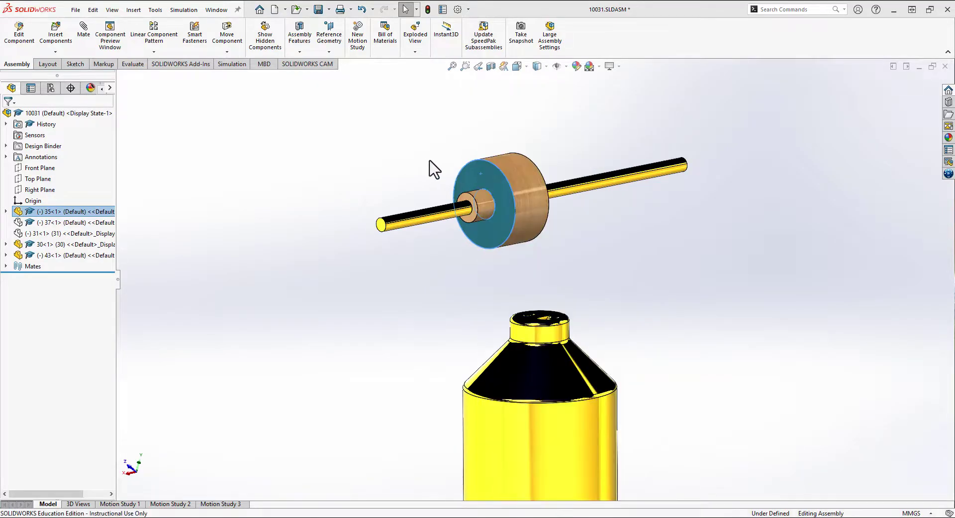
{"action": "right_click", "coordinate": [486, 174]}
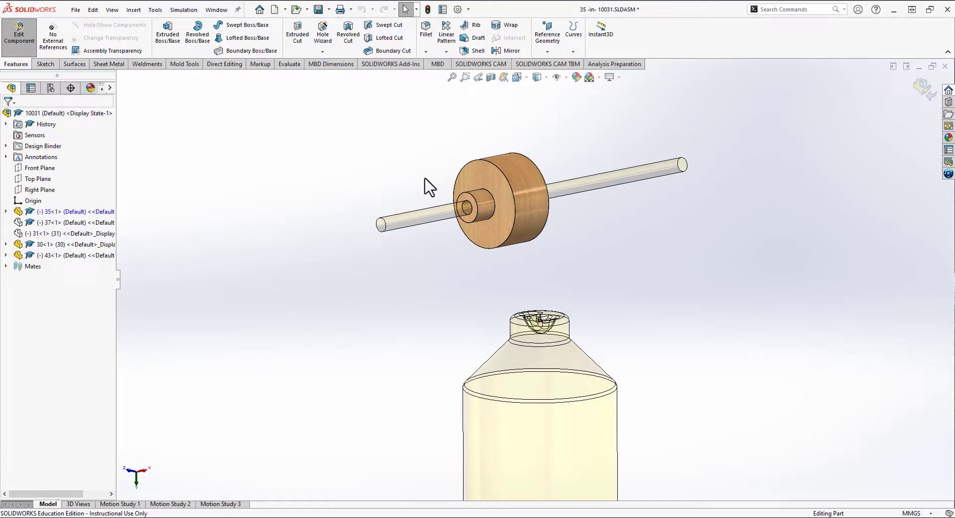
Create a reference plane offset 0.50 mm from one end face of the drum, with the offset flipped into the drum
{"action": "scroll", "coordinate": [565, 236], "scroll_direction": "down", "scroll_amount": 5}
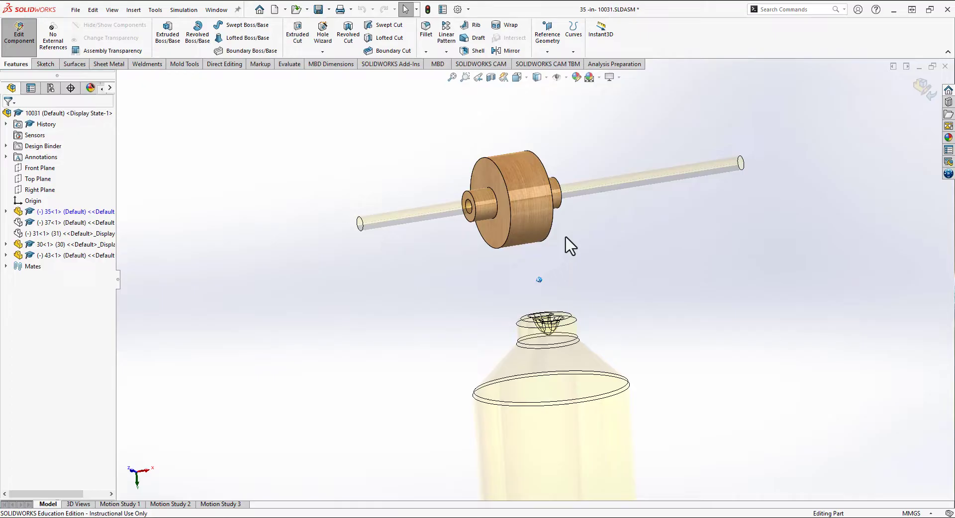
{"action": "middle_click_drag", "start_coordinate": [566, 236], "coordinate": [567, 236]}
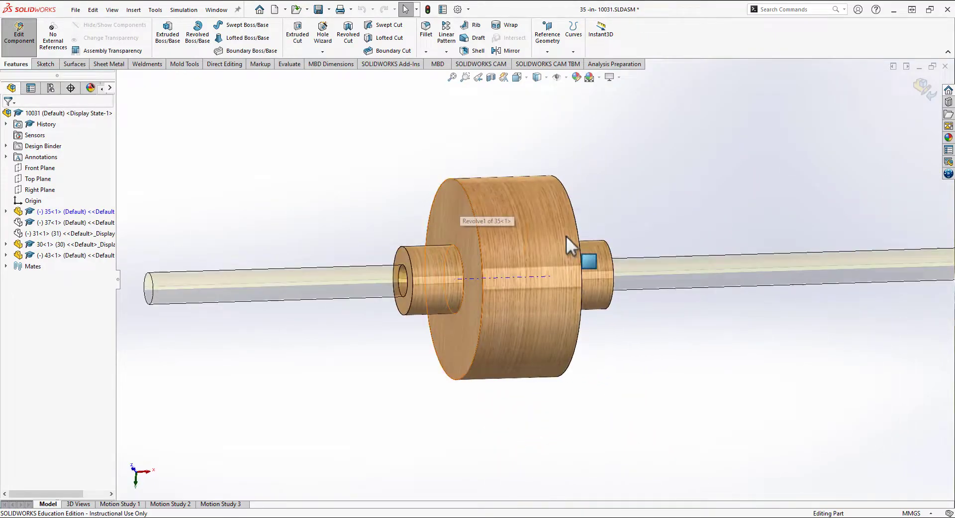
{"action": "key", "text": "Right"}
{"action": "key", "text": "Right"}
{"action": "key", "text": "Right"}
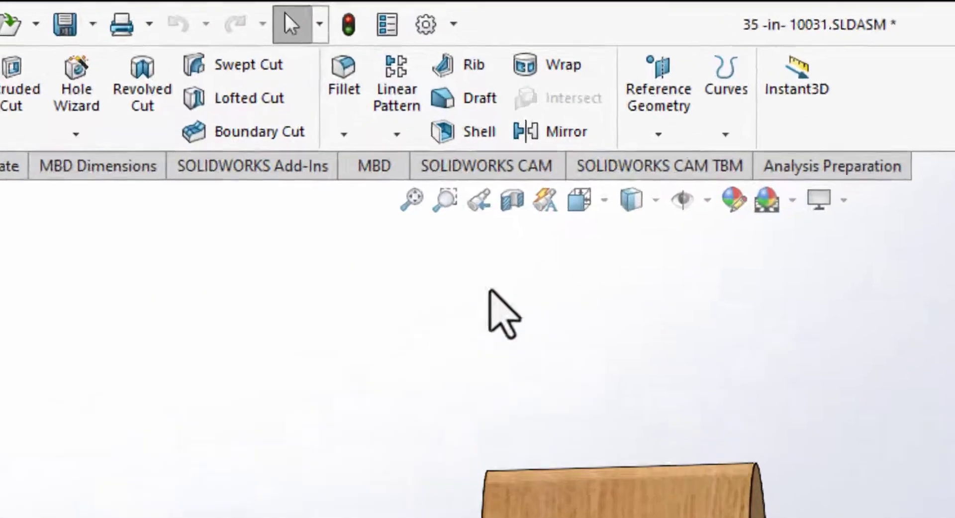
{"action": "left_click", "coordinate": [658, 130]}
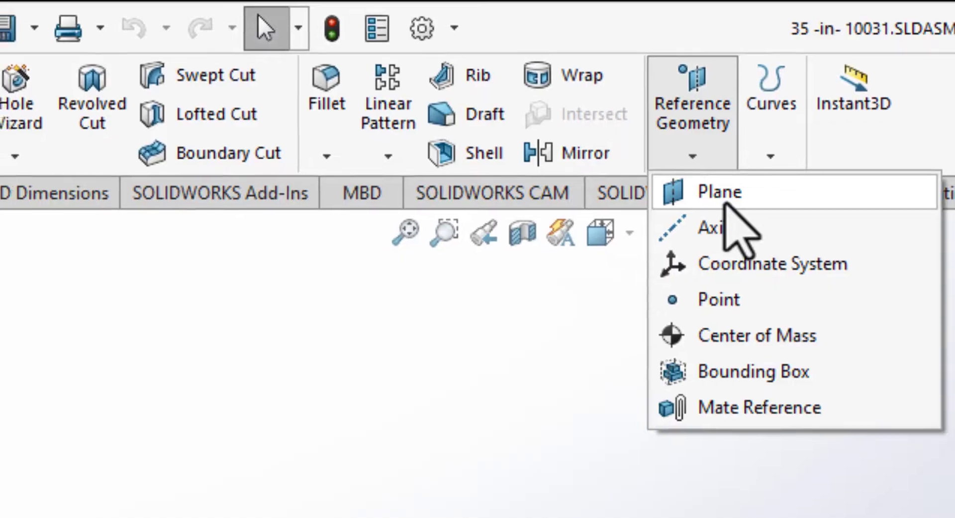
{"action": "left_click", "coordinate": [725, 202]}
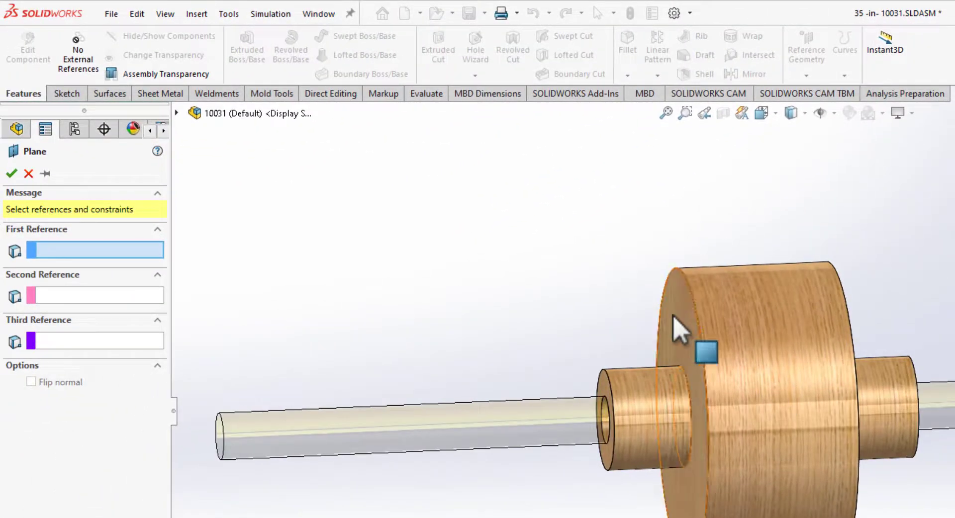
{"action": "left_click", "coordinate": [674, 317]}
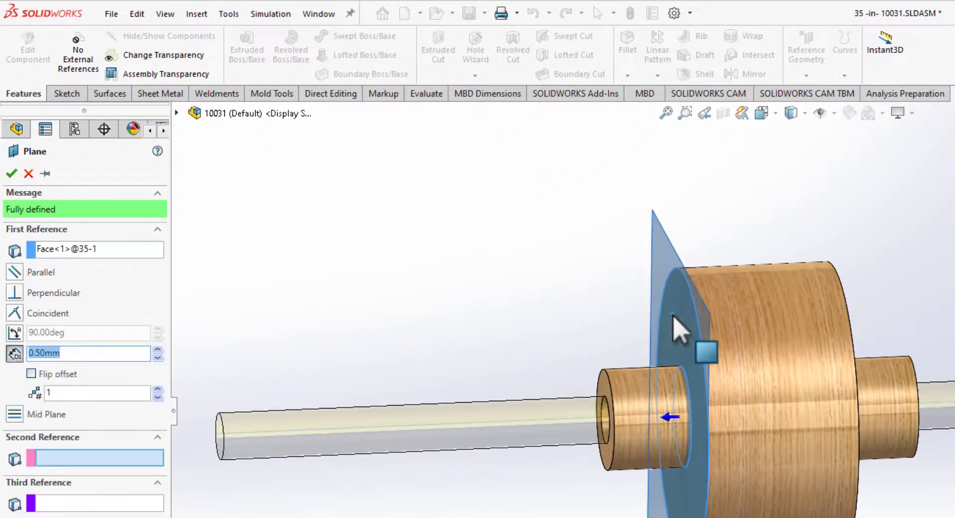
{"action": "middle_click_drag", "start_coordinate": [672, 315], "coordinate": [671, 317]}
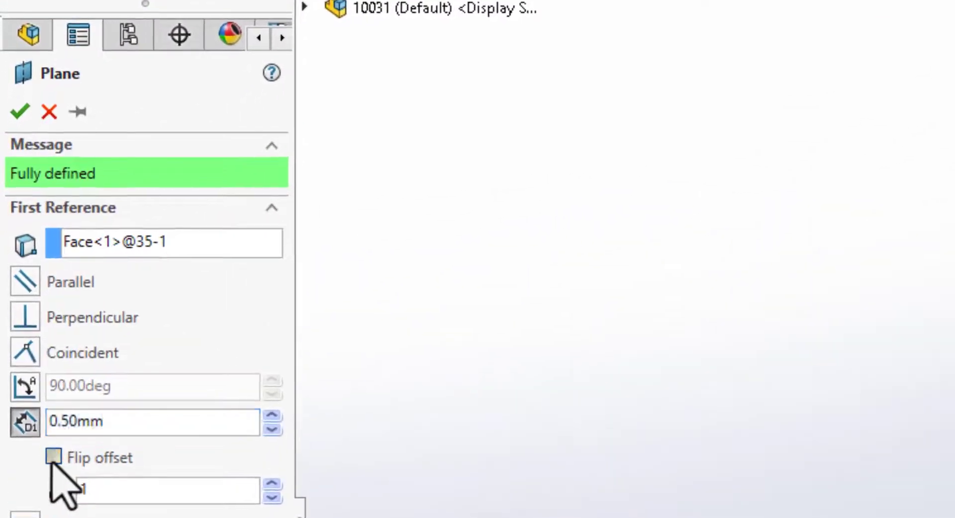
{"action": "left_click", "coordinate": [31, 374]}
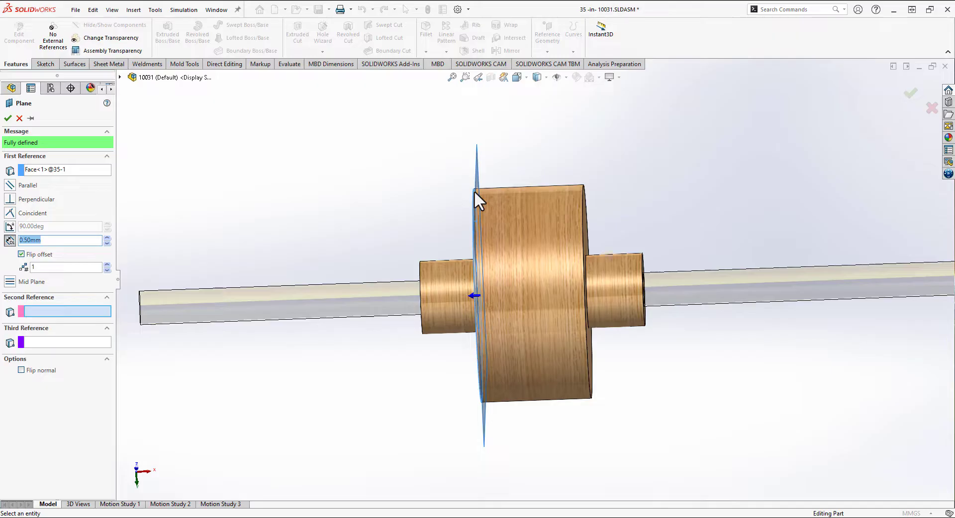
{"action": "left_click", "coordinate": [8, 118]}
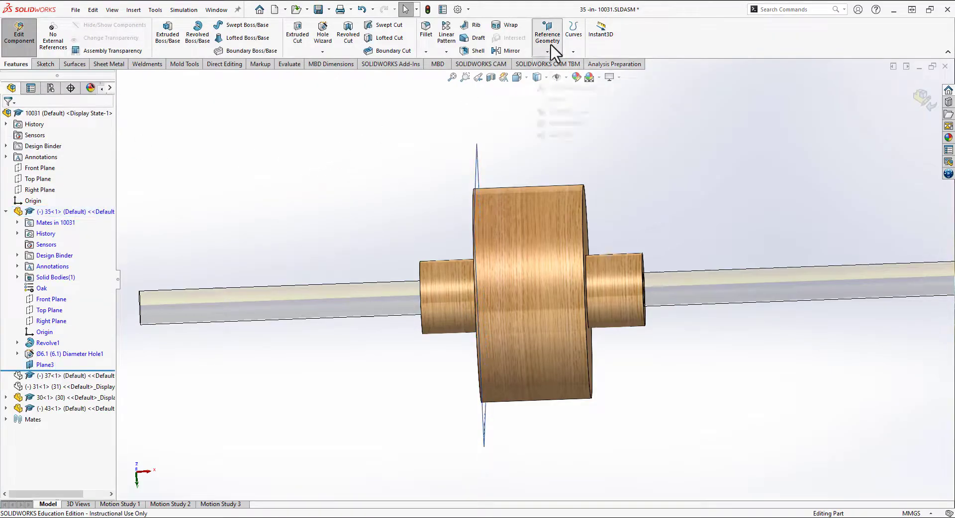
Create a second reference plane 0.50 mm inside the drum's opposite end face, using the flipped offset
{"action": "left_click", "coordinate": [547, 50]}
{"action": "left_click", "coordinate": [556, 66]}
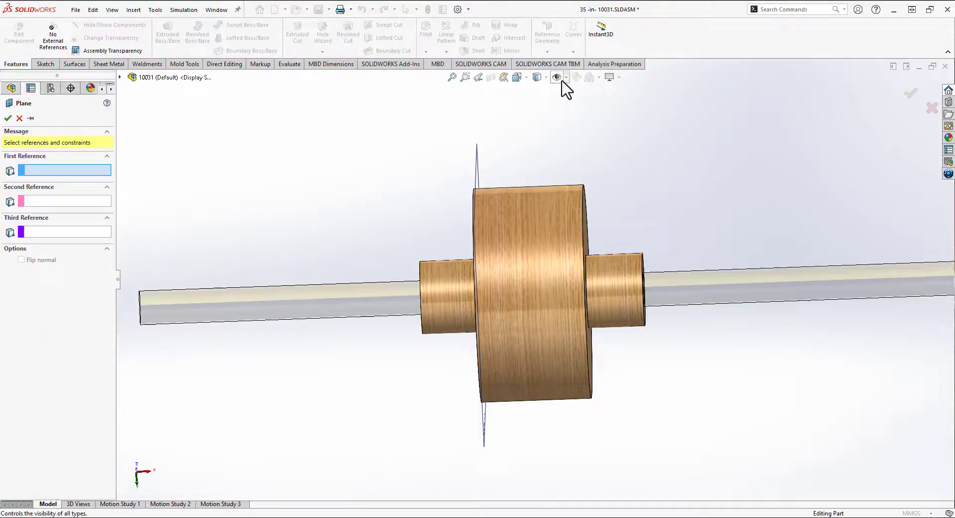
{"action": "middle_click_drag", "start_coordinate": [563, 85], "coordinate": [610, 226]}
{"action": "left_click", "coordinate": [628, 219]}
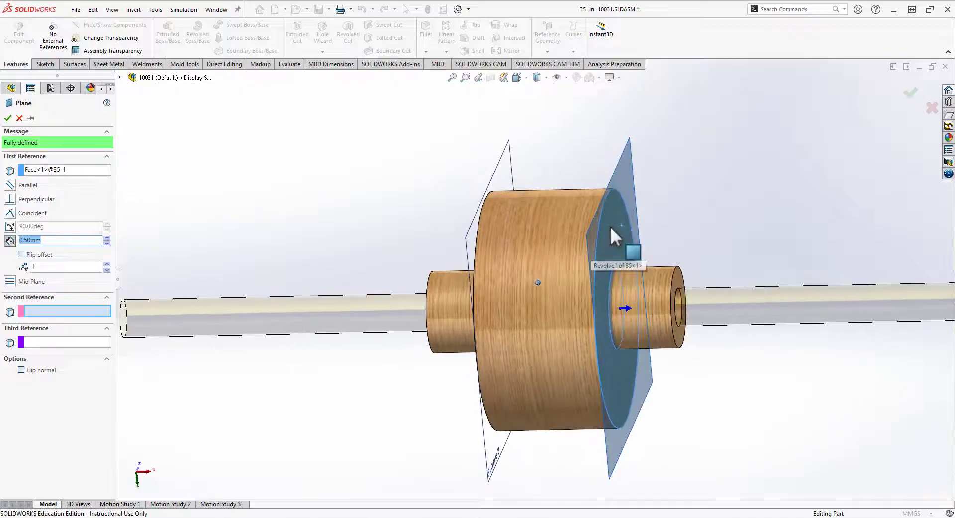
{"action": "left_click", "coordinate": [21, 256]}
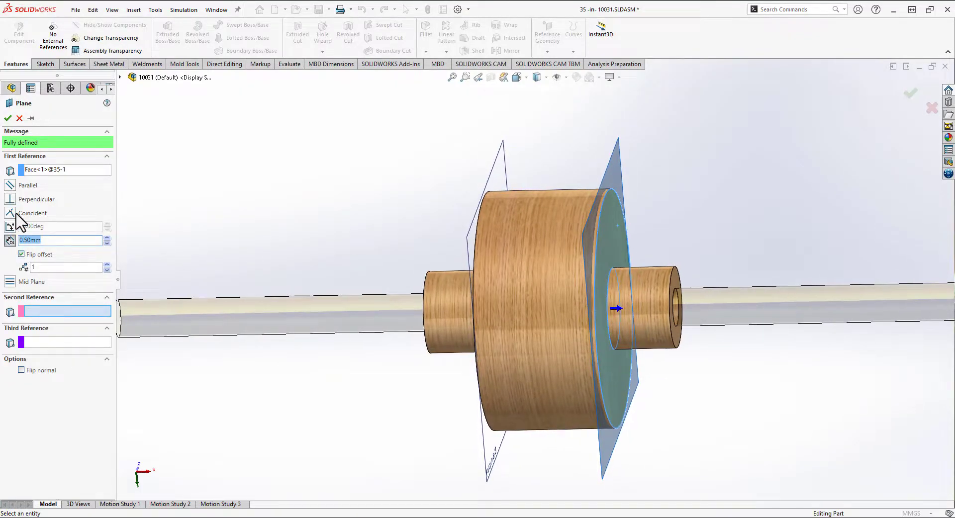
{"action": "left_click", "coordinate": [8, 119]}
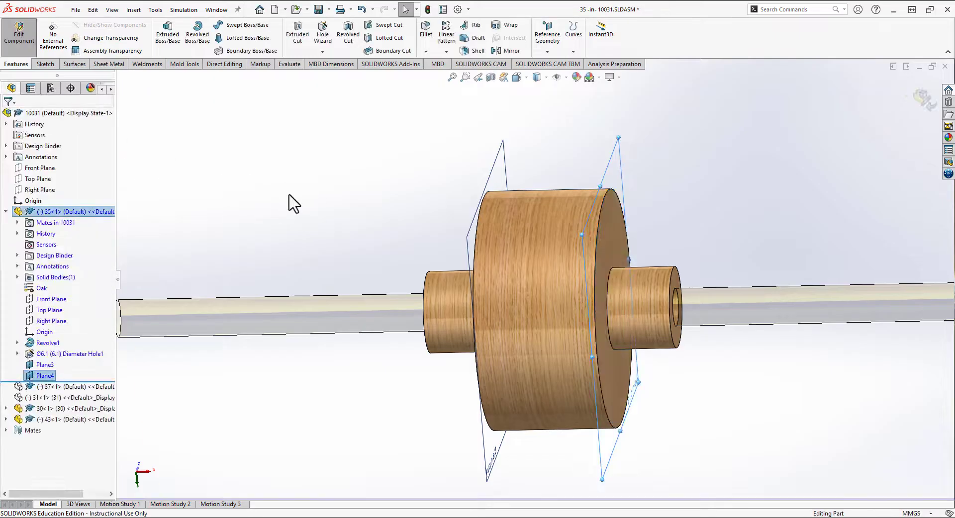
Start a sketch on the first offset plane, Plane3, in the drum part
{"action": "middle_click_drag", "start_coordinate": [288, 196], "coordinate": [298, 197]}
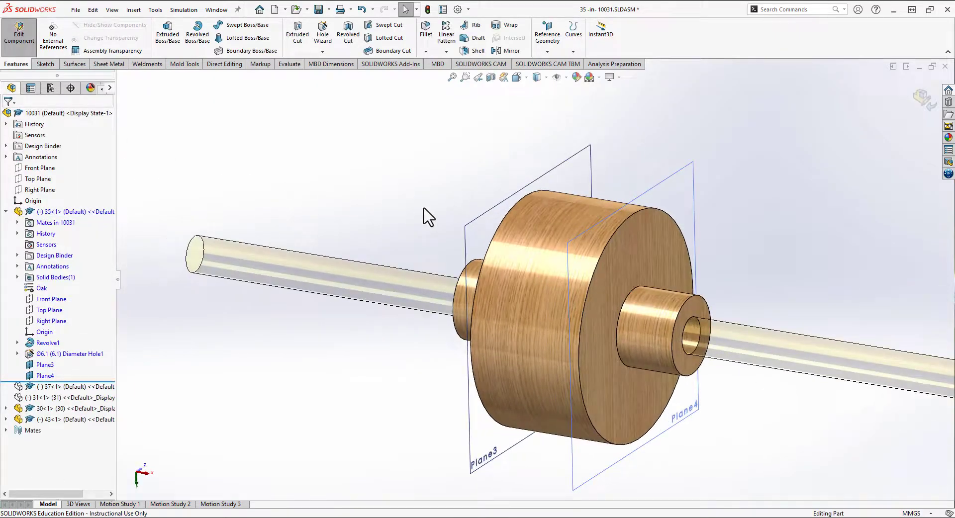
{"action": "left_click", "coordinate": [485, 214]}
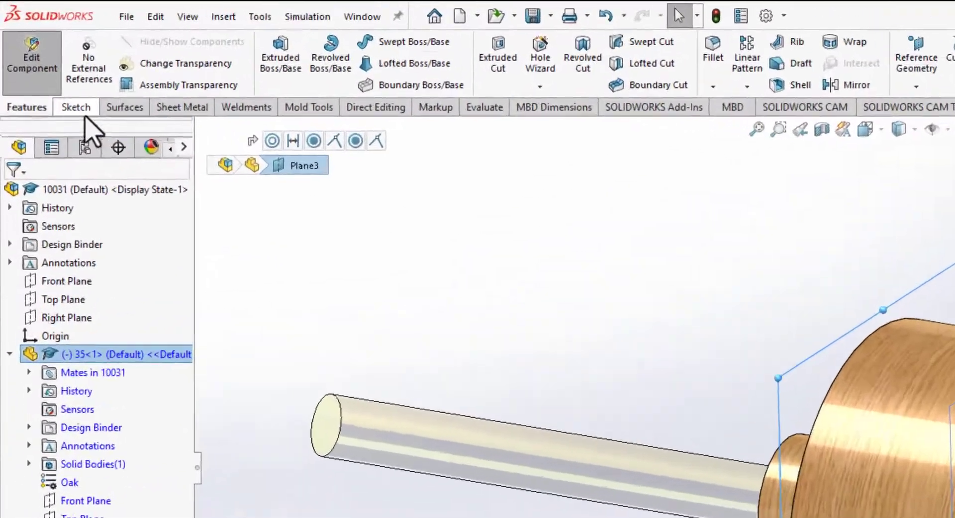
{"action": "left_click", "coordinate": [45, 63]}
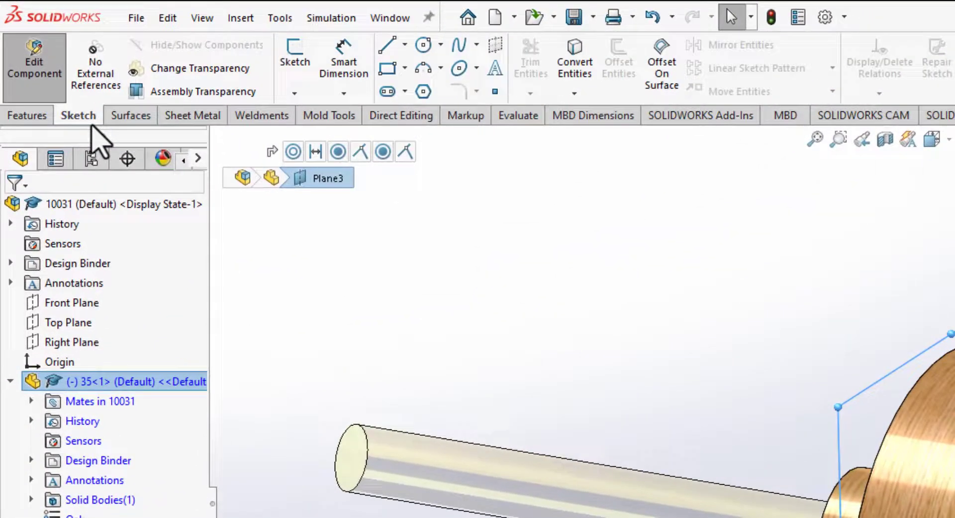
{"action": "left_click", "coordinate": [291, 59]}
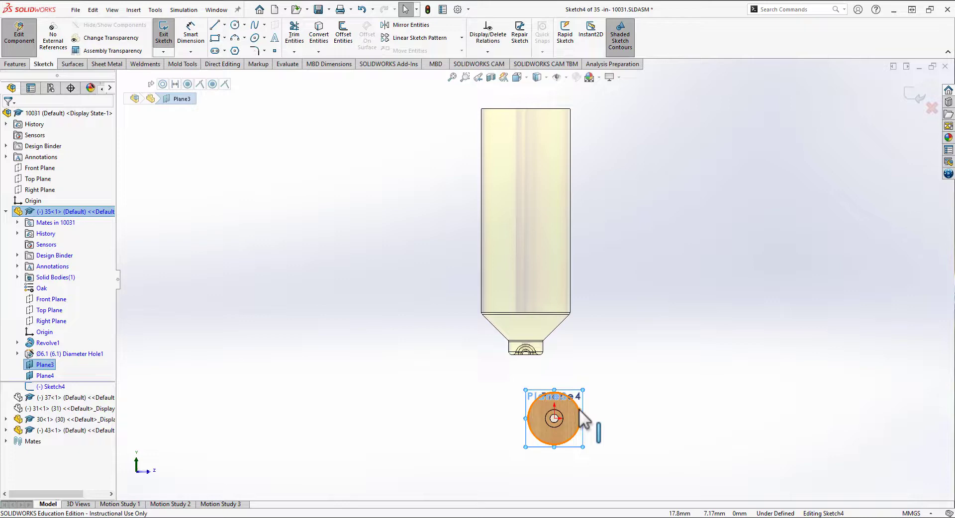
Offset the drum's outer circular edge outward by 0.50 mm and finish the sketch
{"action": "left_click", "coordinate": [580, 410]}
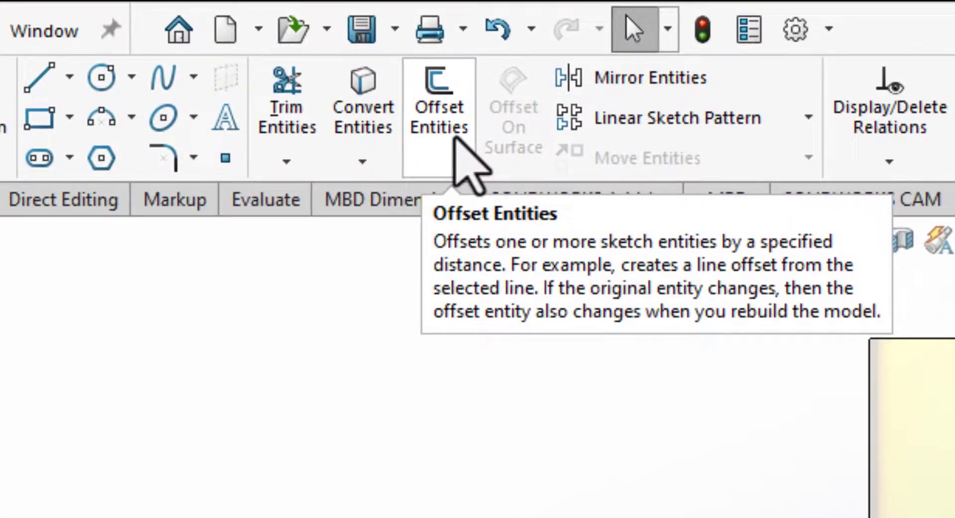
{"action": "left_click", "coordinate": [544, 104]}
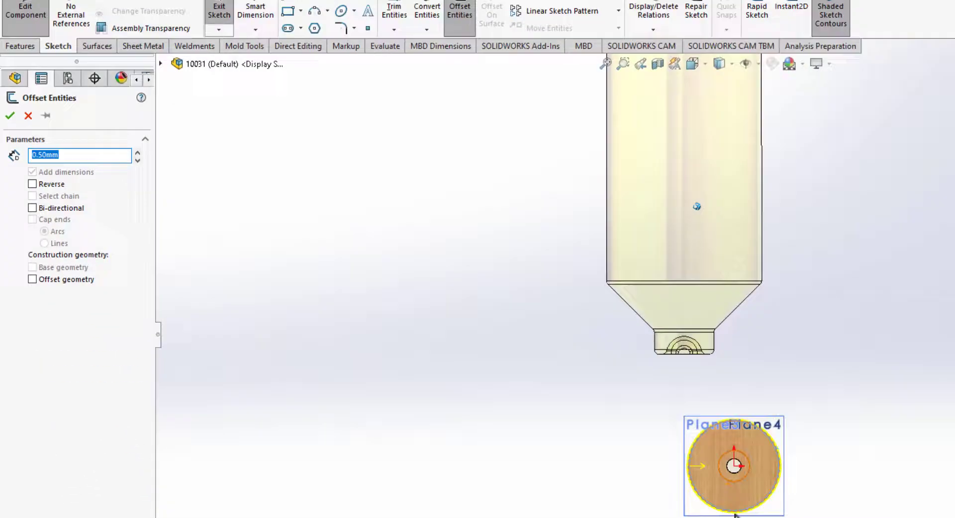
{"action": "scroll", "coordinate": [548, 413], "scroll_direction": "down", "scroll_amount": 6}
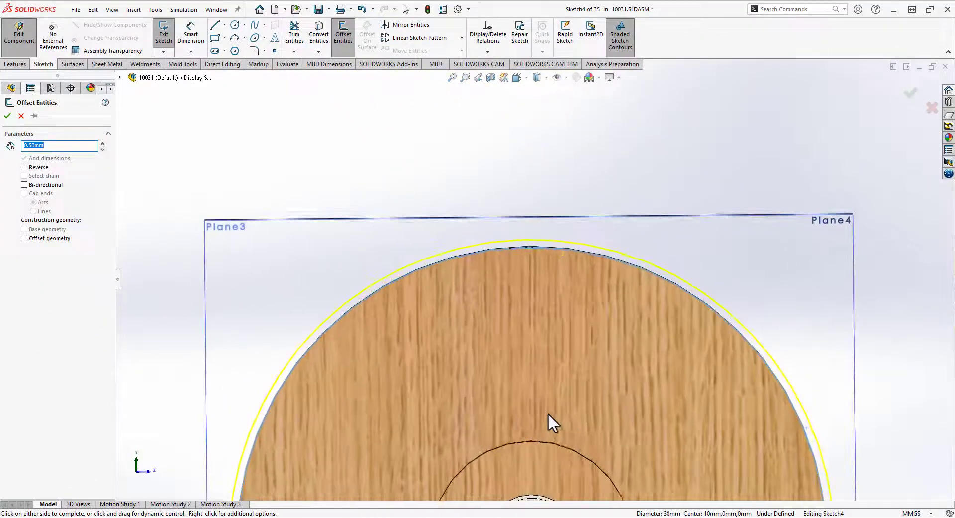
{"action": "left_click", "coordinate": [7, 116]}
{"action": "key", "text": "z"}
{"action": "key", "text": "z"}
{"action": "key", "text": "z"}
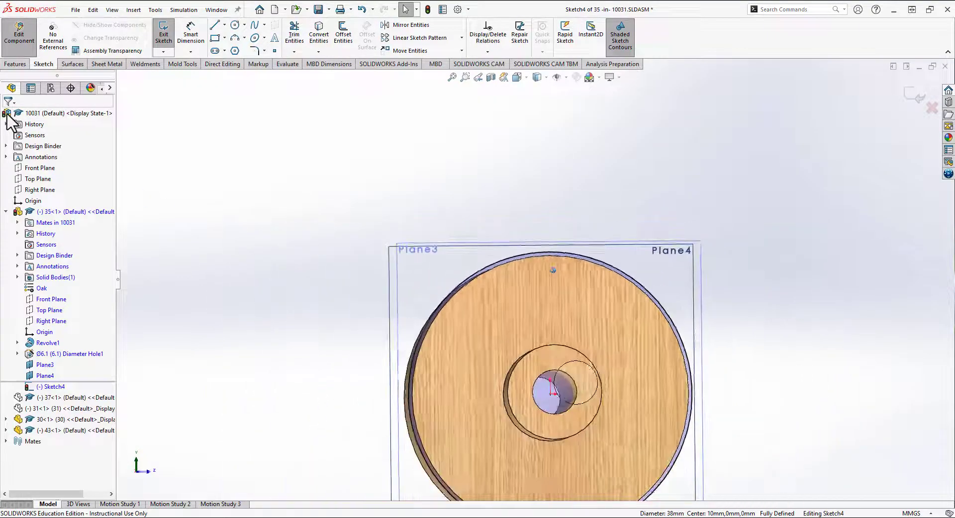
{"action": "key", "text": "Left"}
{"action": "key", "text": "Left"}
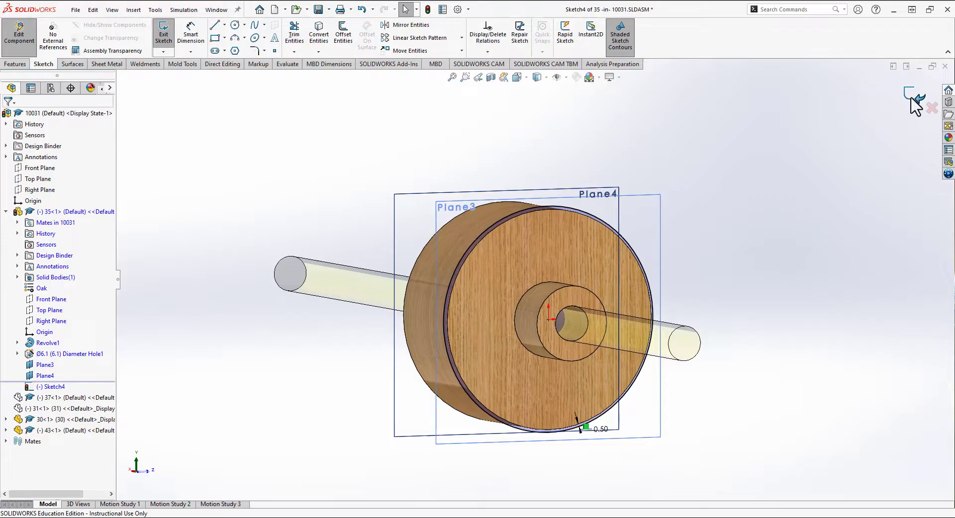
{"action": "left_click", "coordinate": [912, 98]}
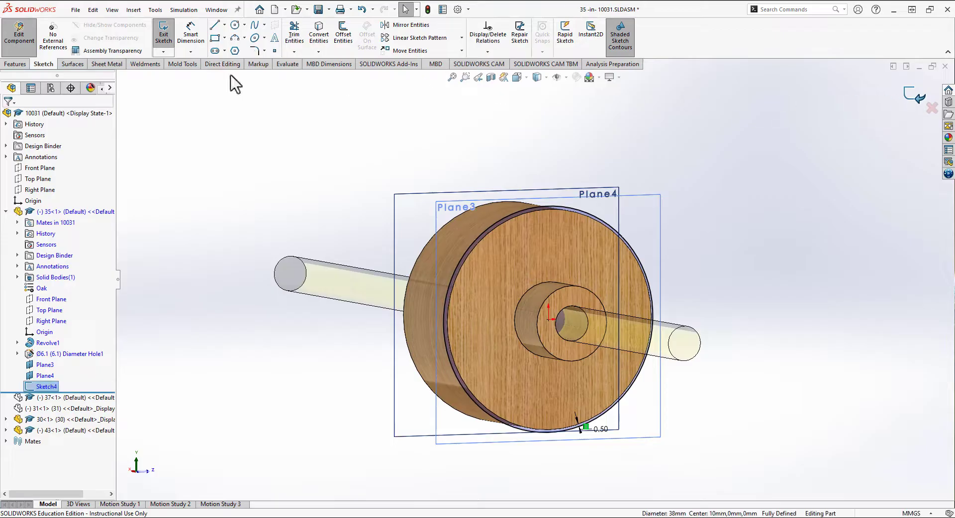
Create a clockwise helix from the offset circle by height and pitch: 38 mm height, 2 mm constant pitch, reversed direction, 0° start angle
{"action": "left_click", "coordinate": [15, 65]}
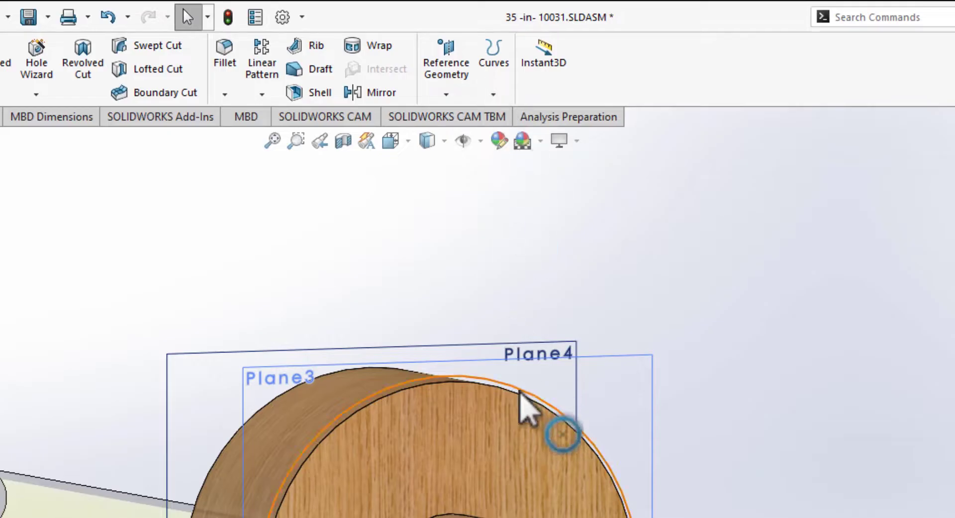
{"action": "left_click", "coordinate": [519, 393]}
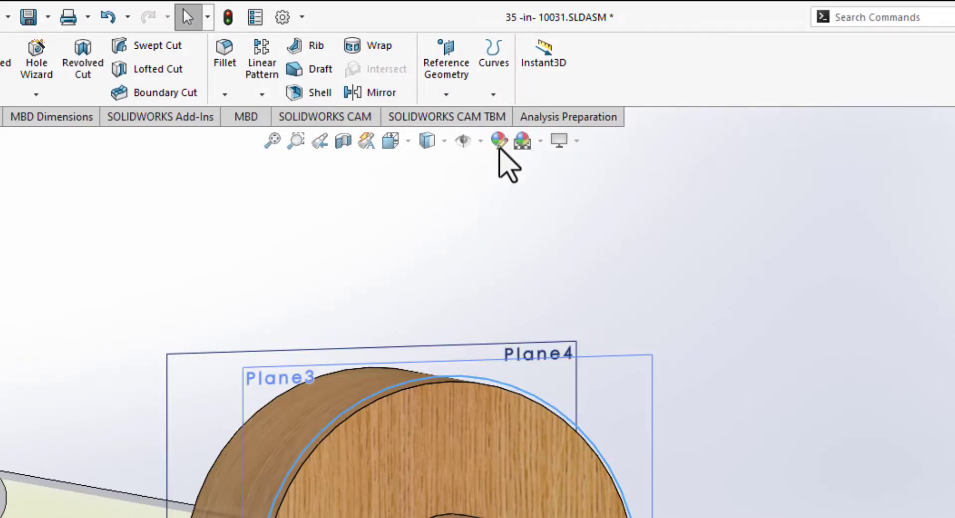
{"action": "left_click", "coordinate": [494, 86]}
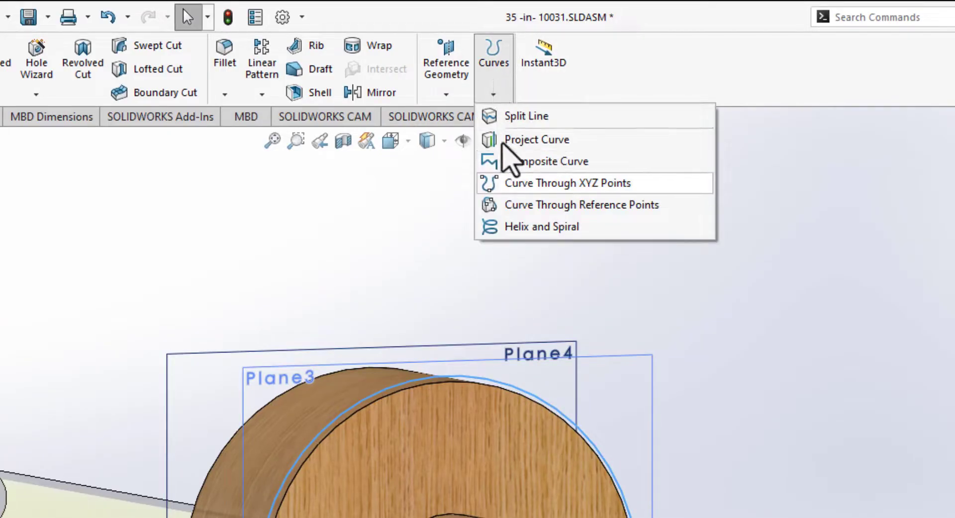
{"action": "left_click", "coordinate": [512, 228]}
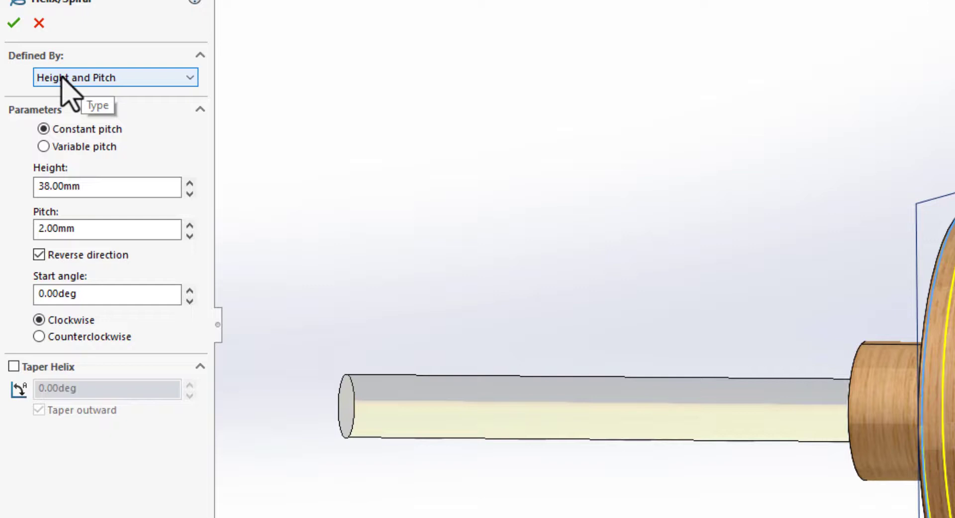
{"action": "left_click_drag", "start_coordinate": [74, 234], "coordinate": [23, 235]}
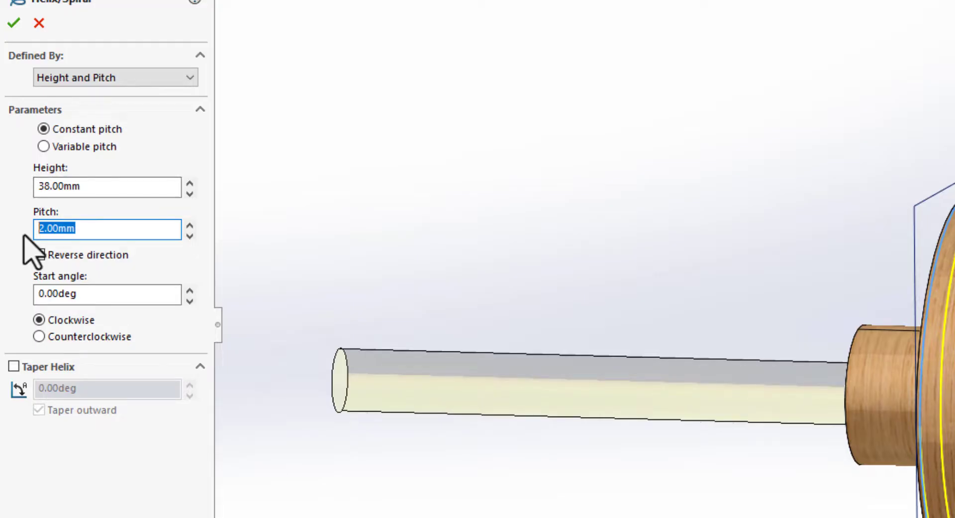
{"action": "left_click", "coordinate": [40, 254]}
{"action": "left_click", "coordinate": [78, 293]}
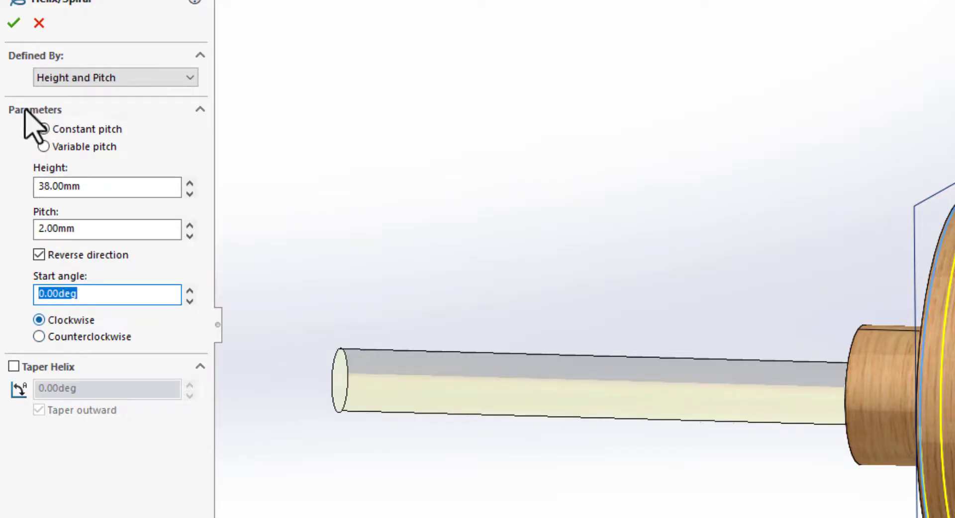
{"action": "left_click", "coordinate": [12, 30]}
Turn on the visibility of curves and select the helix to display its dimensions on the model
{"action": "middle_click_drag", "start_coordinate": [344, 196], "coordinate": [347, 192]}
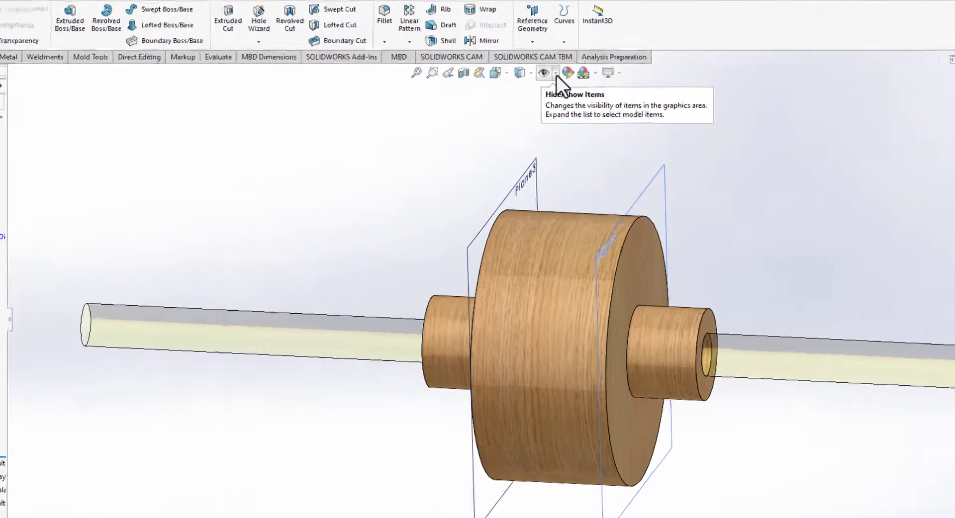
{"action": "left_click", "coordinate": [566, 78]}
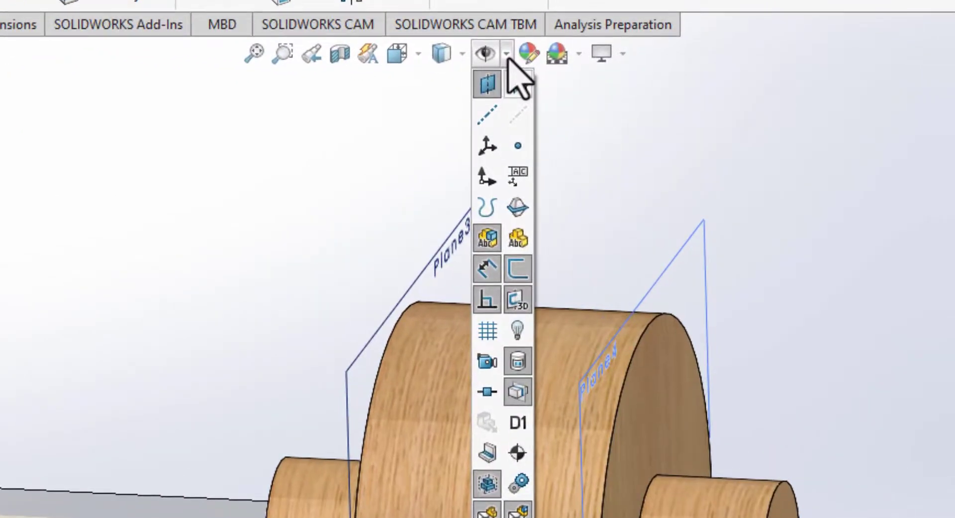
{"action": "left_click", "coordinate": [489, 206]}
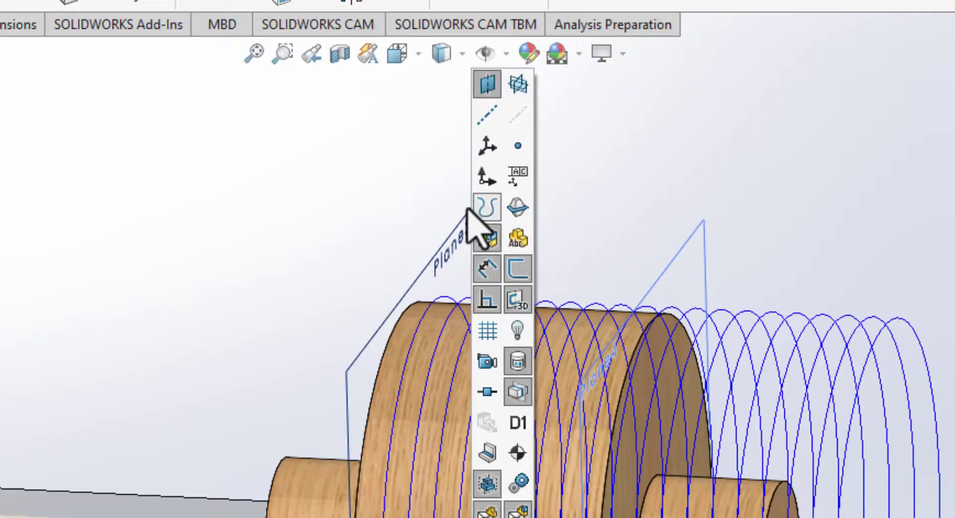
{"action": "key", "text": "Left"}
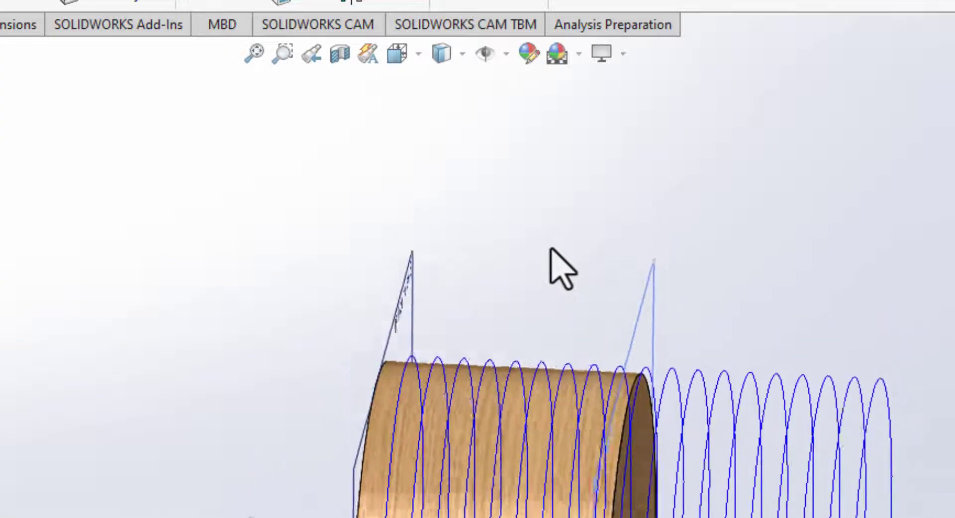
{"action": "left_click", "coordinate": [688, 444]}
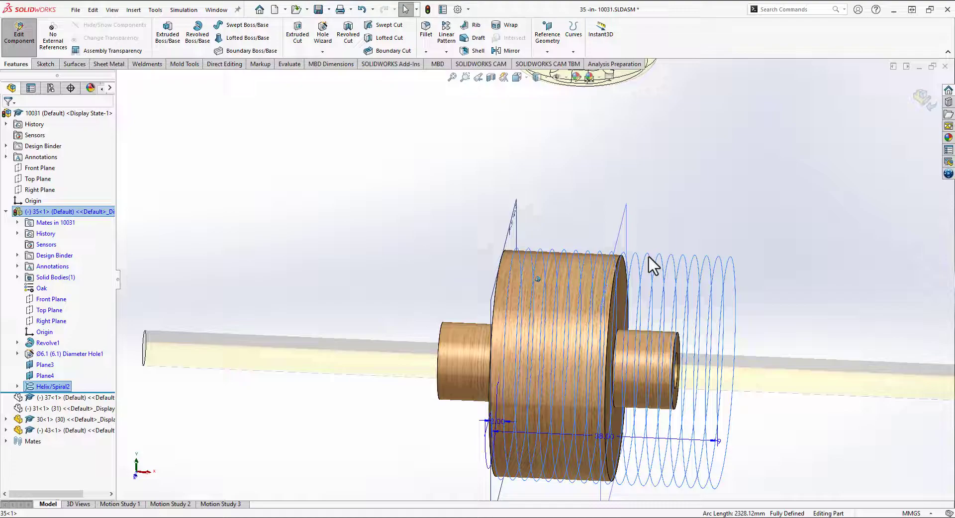
{"action": "key", "text": "Down"}
{"action": "key", "text": "Down"}
{"action": "key", "text": "Down"}
{"action": "key", "text": "Down"}
{"action": "key", "text": "Down"}
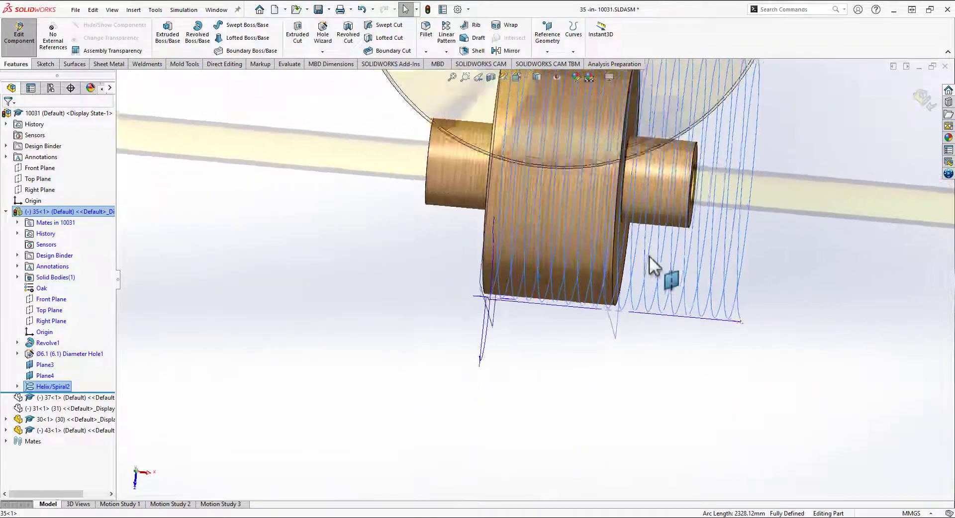
{"action": "key", "text": "Up"}
{"action": "key", "text": "Up"}
{"action": "key", "text": "Up"}
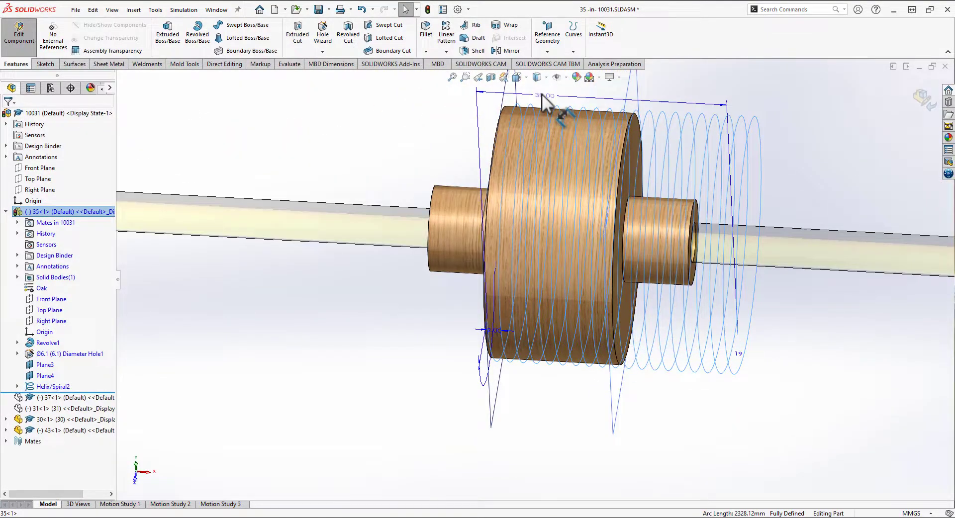
Link the helix's height by equation to a measured distance between Plane3 and Plane4
{"action": "left_click", "coordinate": [545, 96]}
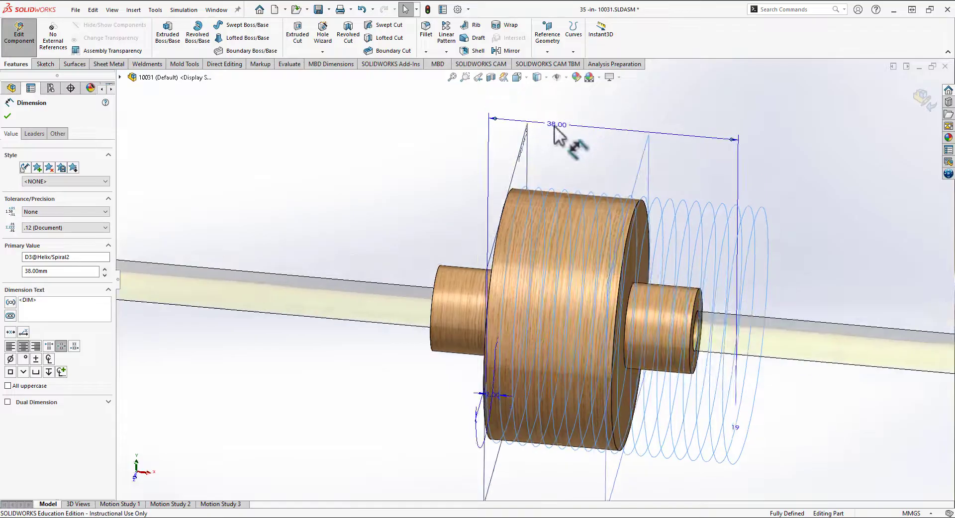
{"action": "double_click", "coordinate": [555, 127]}
{"action": "double_click", "coordinate": [553, 125]}
{"action": "type", "text": "="}
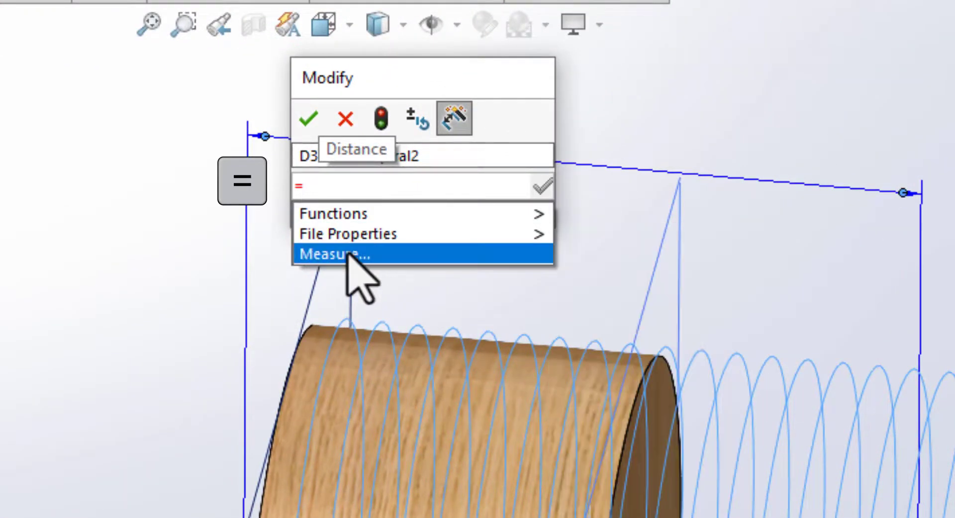
{"action": "left_click", "coordinate": [349, 254]}
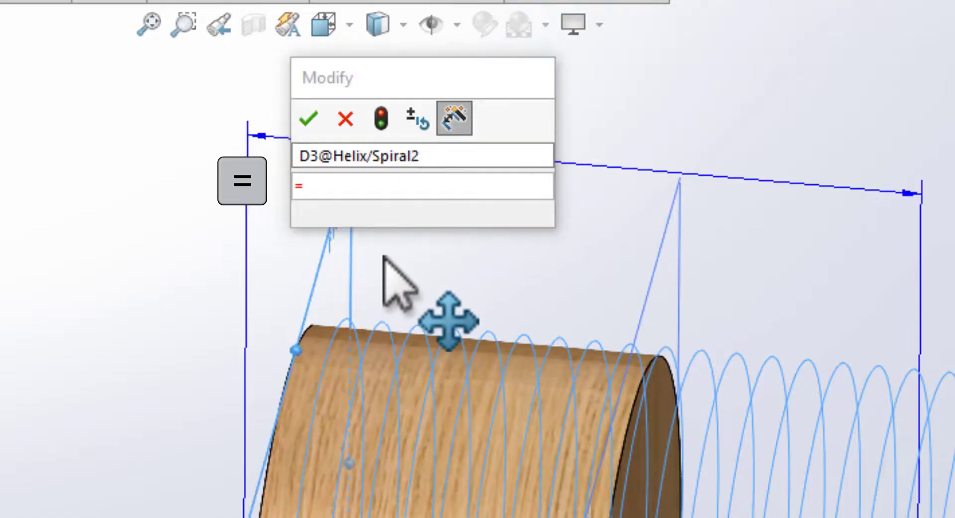
{"action": "left_click", "coordinate": [643, 277]}
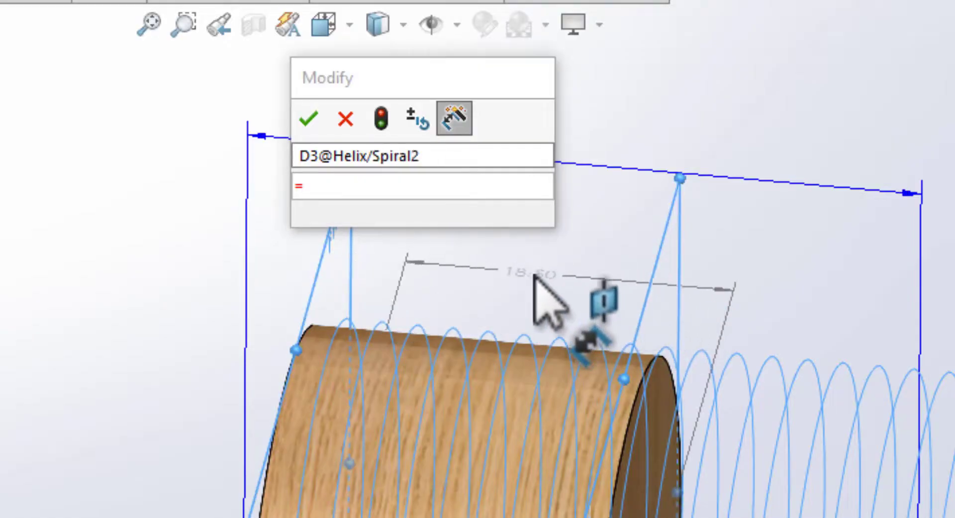
{"action": "left_click", "coordinate": [534, 275]}
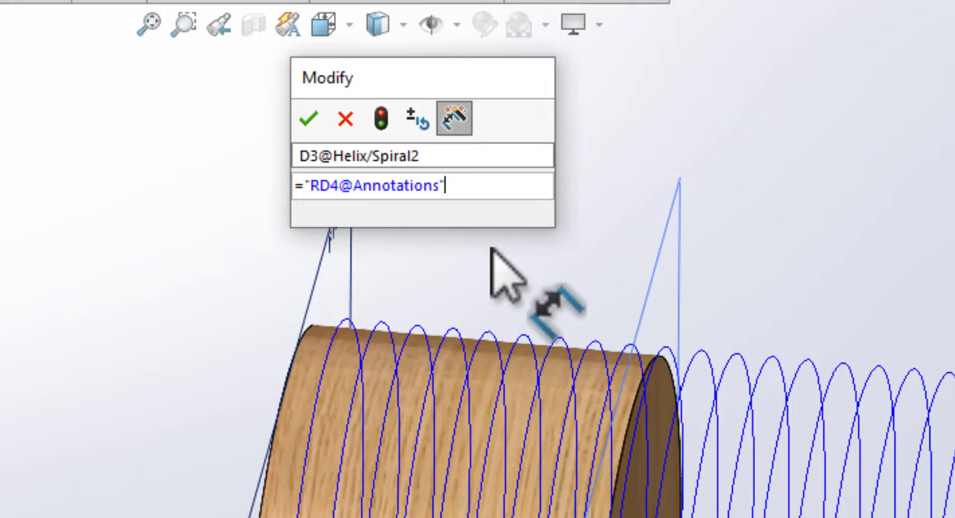
{"action": "left_click", "coordinate": [308, 119]}
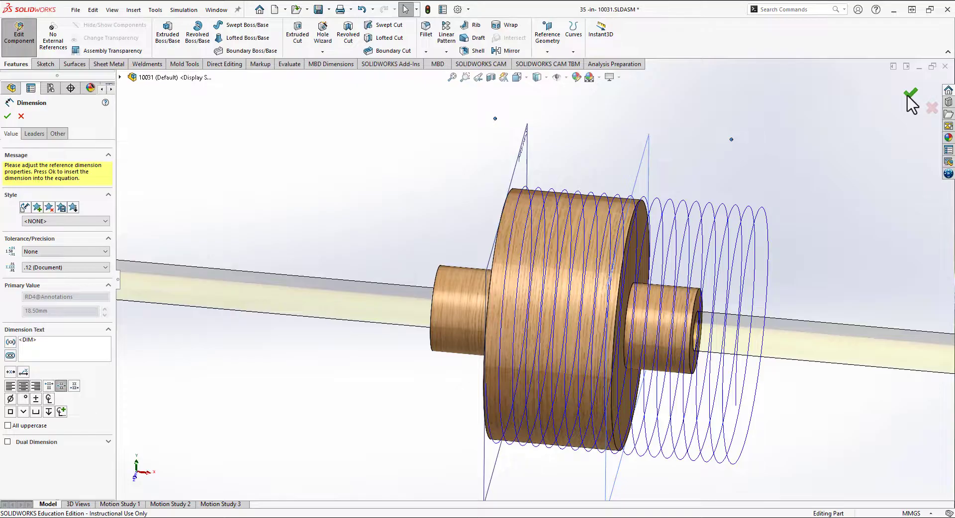
{"action": "left_click", "coordinate": [910, 95]}
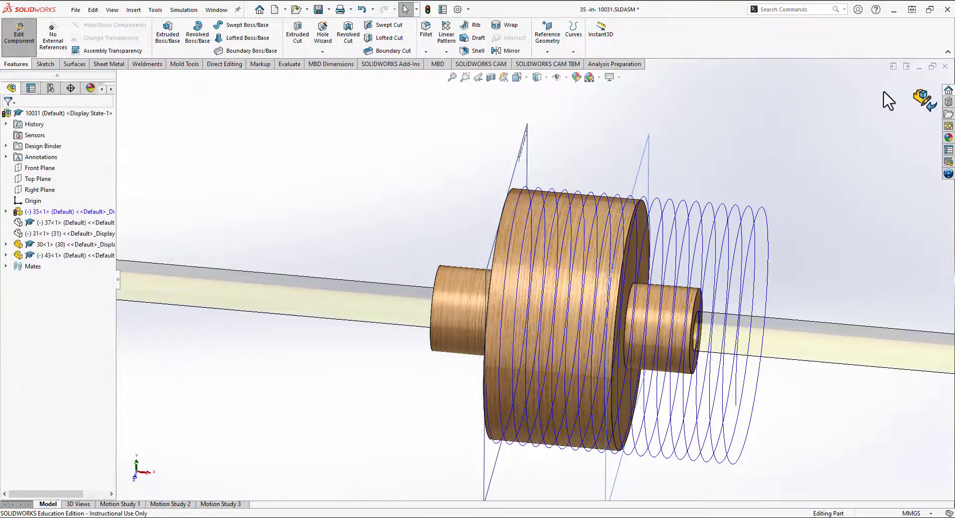
Rebuild the model and leave part editing to return to the assembly
{"action": "left_click", "coordinate": [427, 9]}
{"action": "middle_click_drag", "start_coordinate": [728, 228], "coordinate": [730, 227]}
{"action": "key", "text": "ctrl+h"}
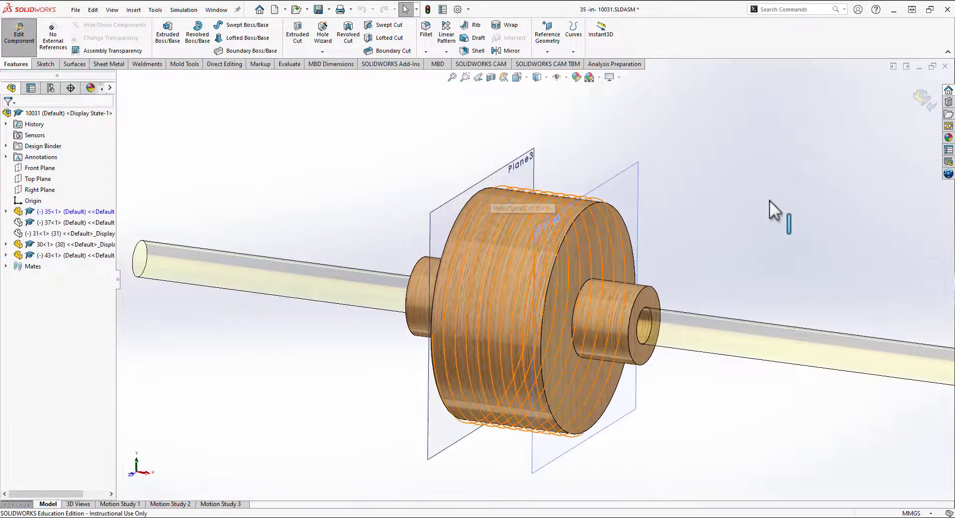
{"action": "left_click", "coordinate": [923, 102]}
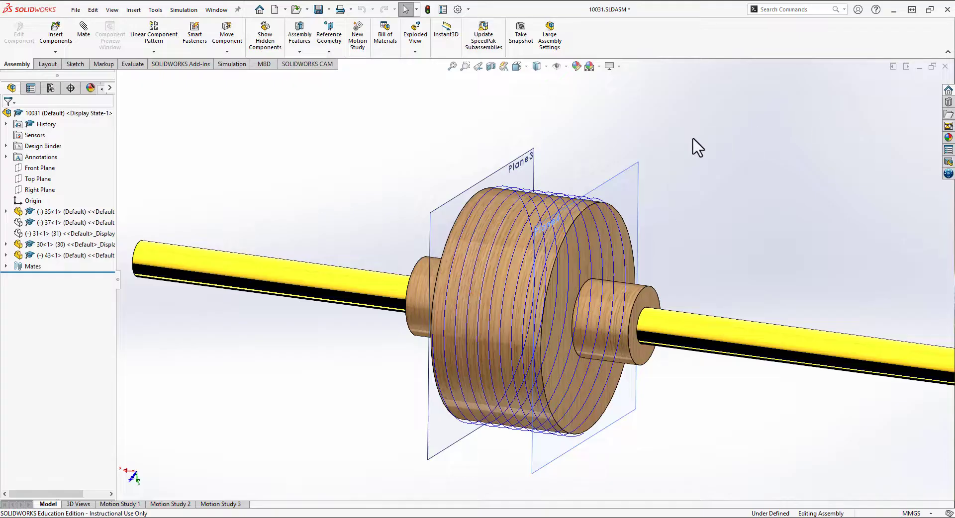
Insert a new in-context part into the 10031 assembly, placing it in empty space
{"action": "middle_click_drag", "start_coordinate": [693, 140], "coordinate": [694, 140]}
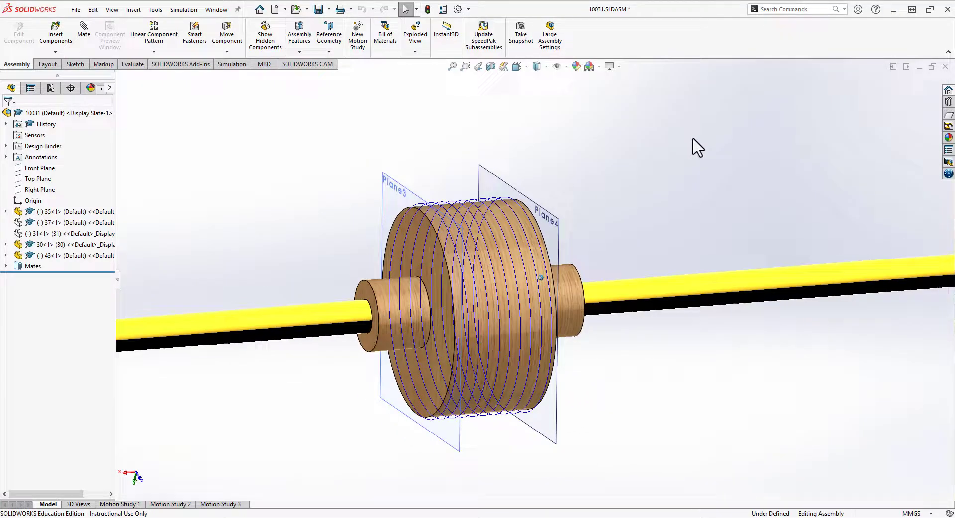
{"action": "scroll", "coordinate": [697, 147], "scroll_direction": "up", "scroll_amount": 2}
{"action": "middle_click_drag", "start_coordinate": [443, 152], "coordinate": [444, 151]}
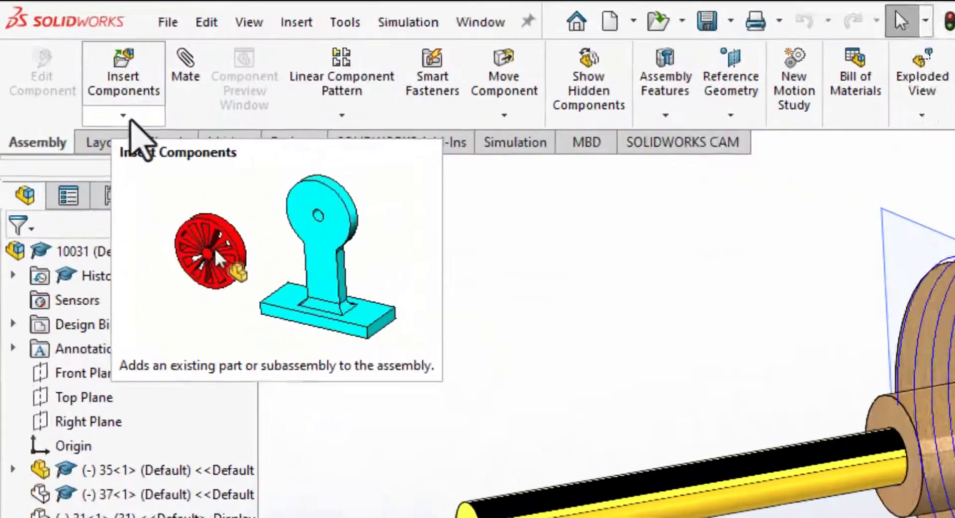
{"action": "left_click", "coordinate": [59, 53]}
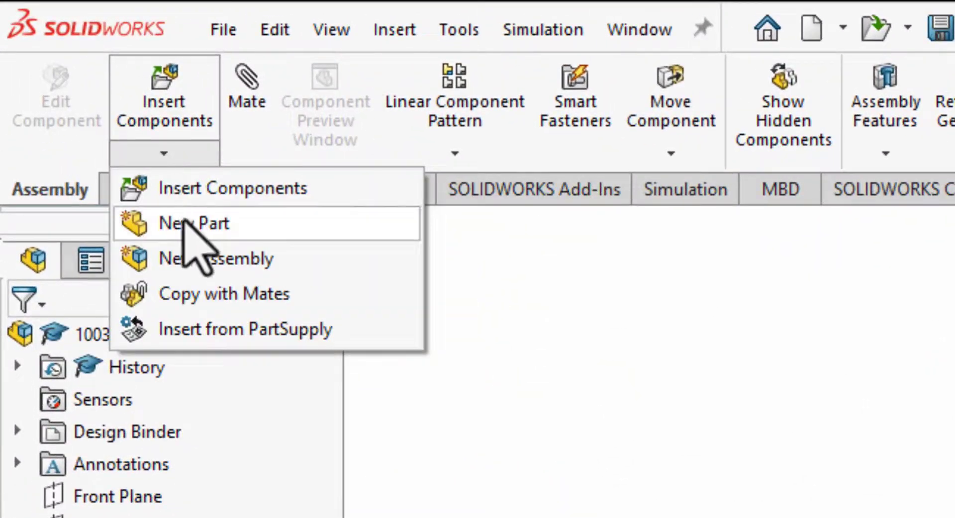
{"action": "left_click", "coordinate": [191, 225]}
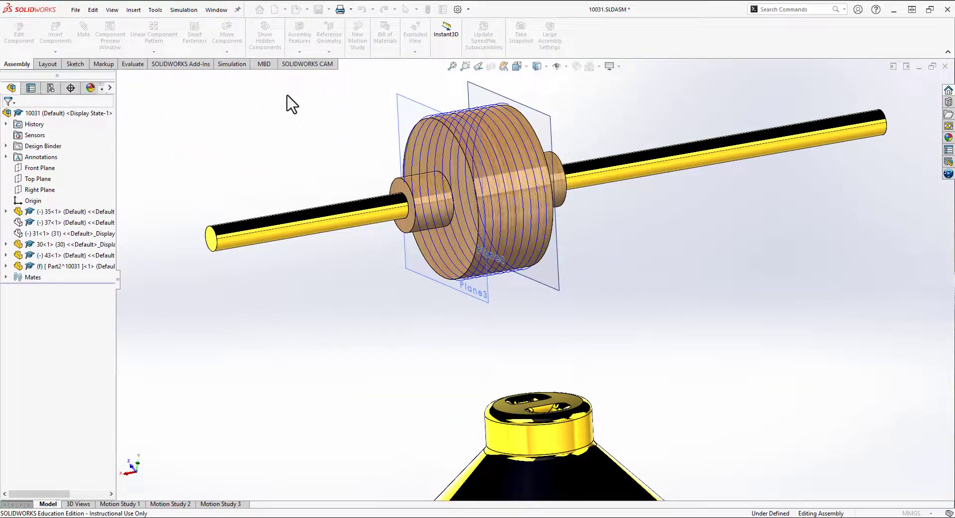
{"action": "left_click", "coordinate": [308, 265]}
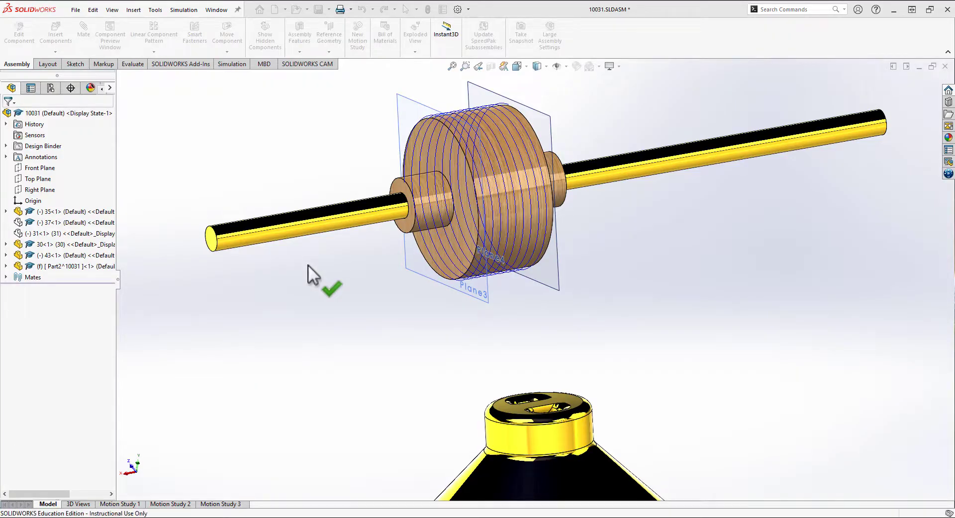
Float the new part in all configurations and expand its contents in the assembly tree
{"action": "left_click", "coordinate": [49, 267]}
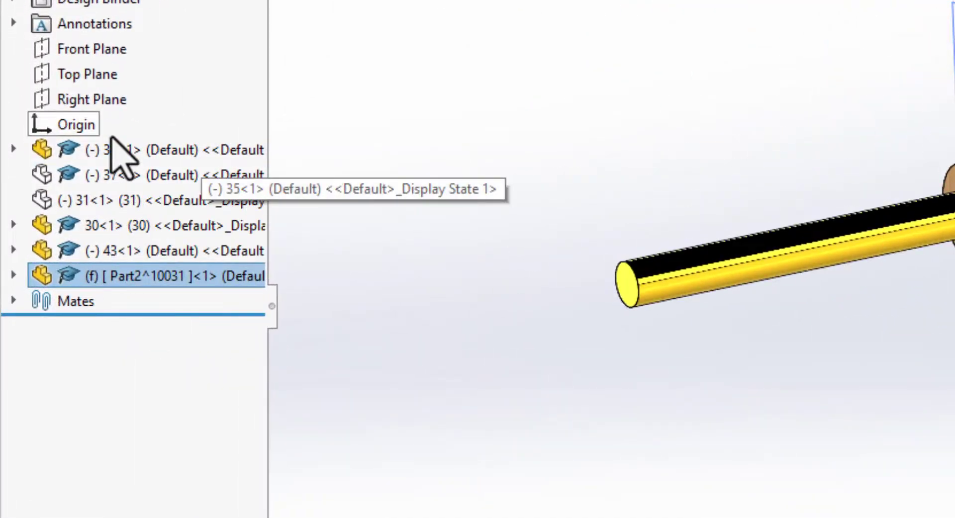
{"action": "right_click", "coordinate": [67, 278]}
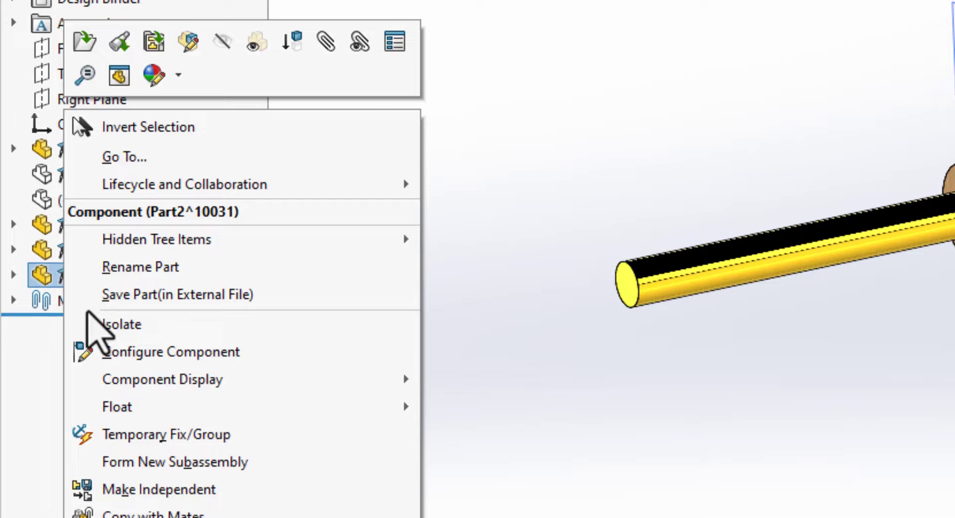
{"action": "mouse_move", "coordinate": [153, 412]}
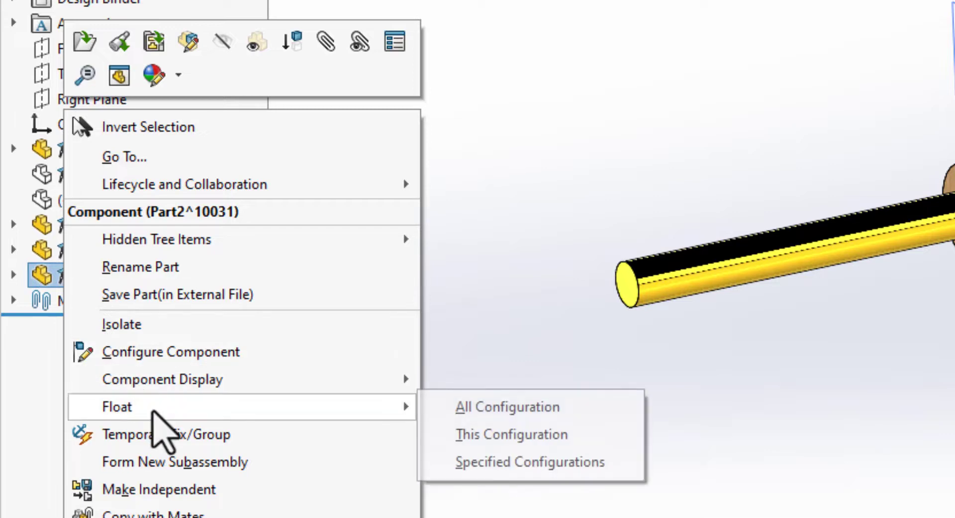
{"action": "left_click", "coordinate": [514, 406]}
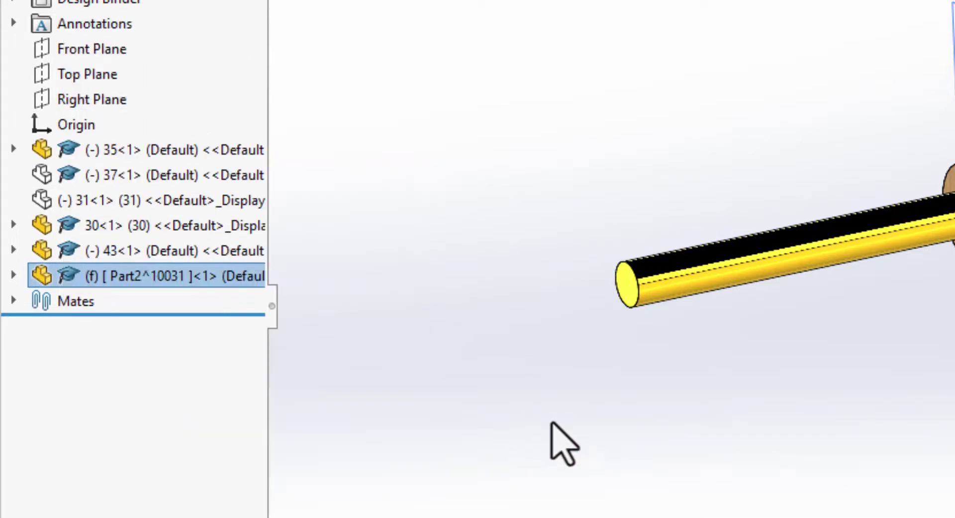
{"action": "left_click", "coordinate": [13, 277]}
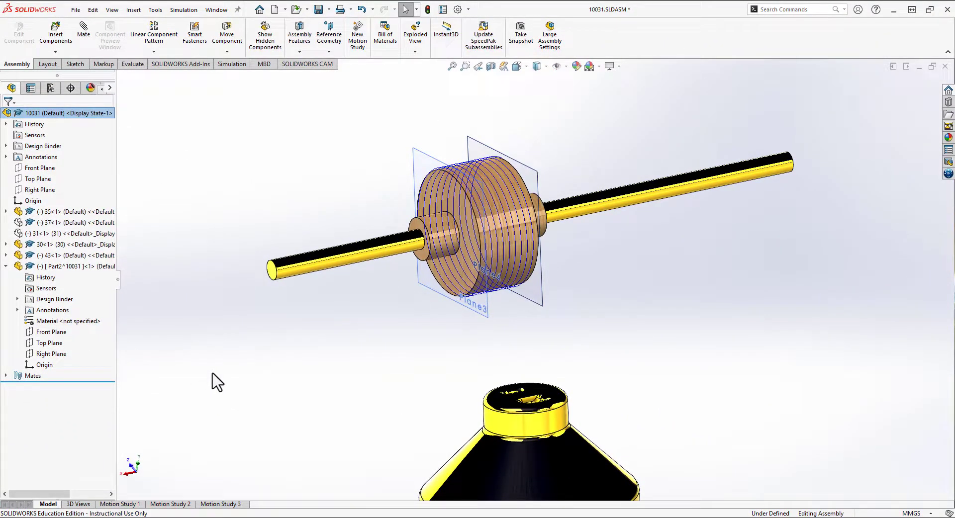
Add a path mate that ties the new part's origin to the helix around the drum
{"action": "left_click", "coordinate": [83, 35]}
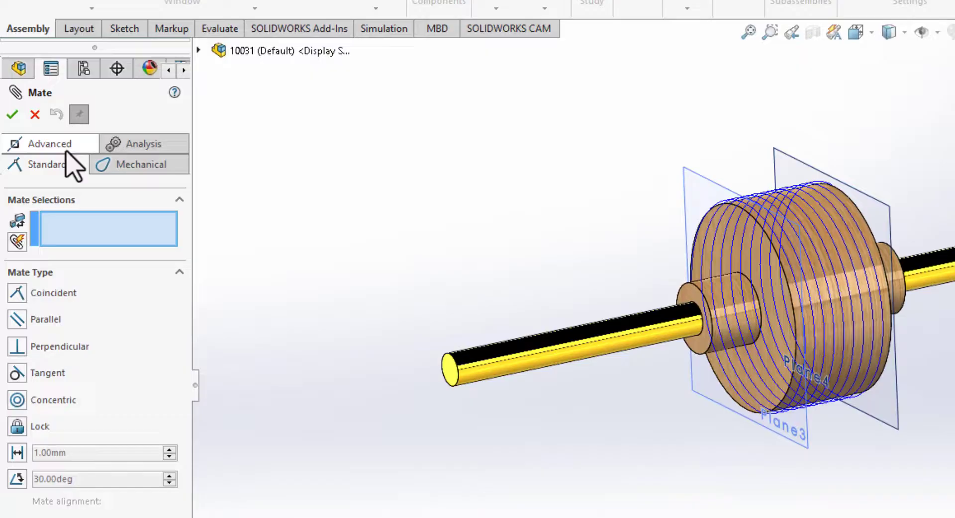
{"action": "left_click", "coordinate": [39, 136]}
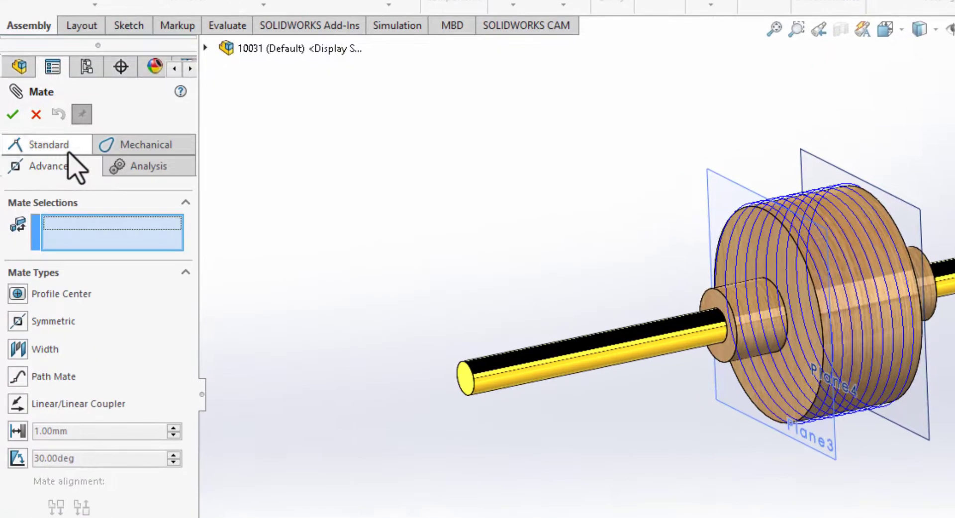
{"action": "left_click", "coordinate": [18, 381]}
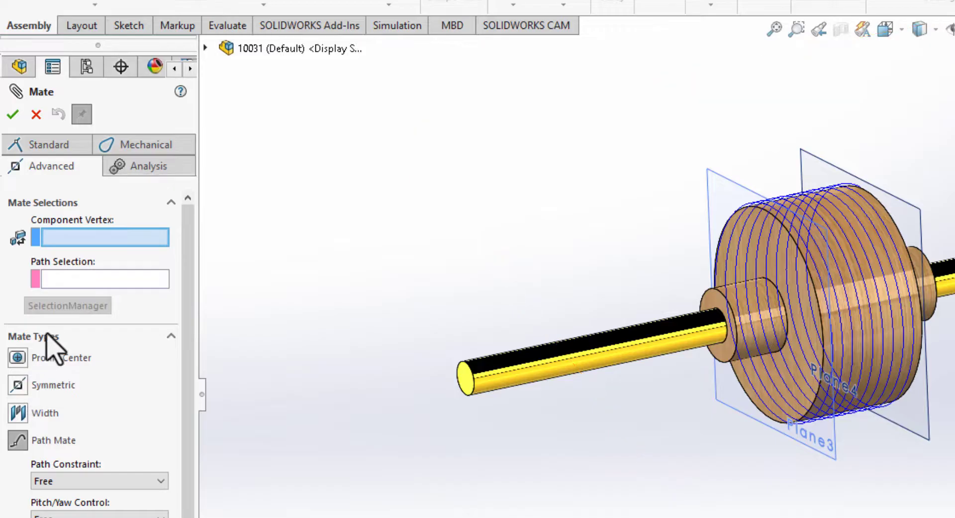
{"action": "left_click", "coordinate": [205, 48]}
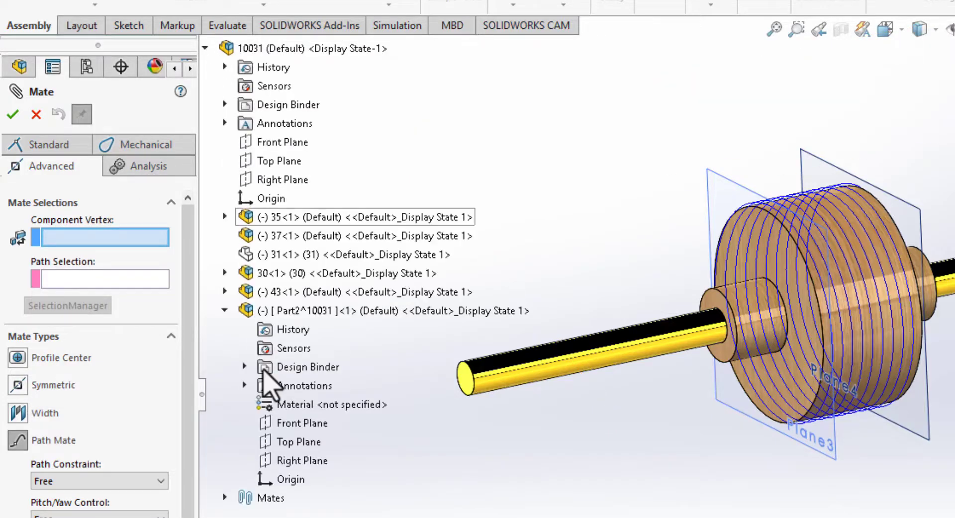
{"action": "left_click", "coordinate": [282, 484]}
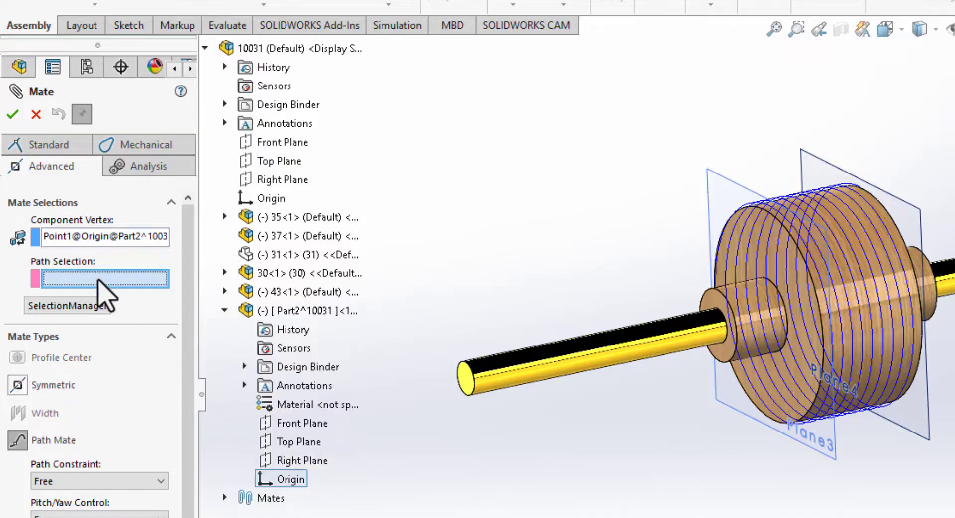
{"action": "left_click", "coordinate": [852, 414]}
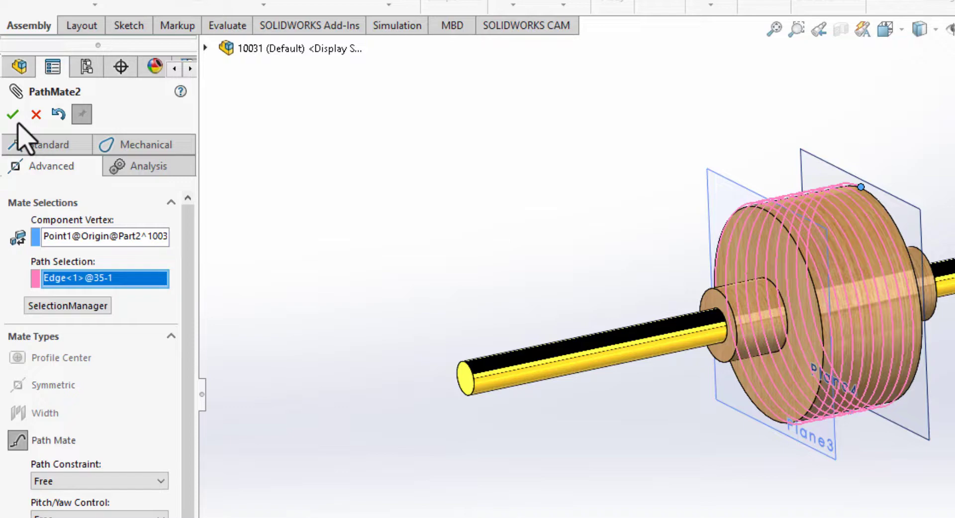
{"action": "left_click", "coordinate": [15, 119]}
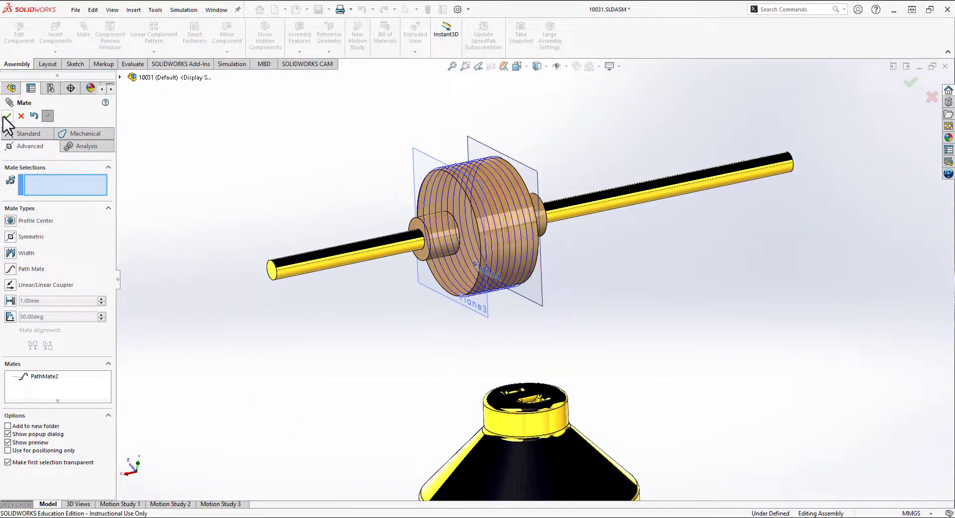
{"action": "key", "text": "Escape"}
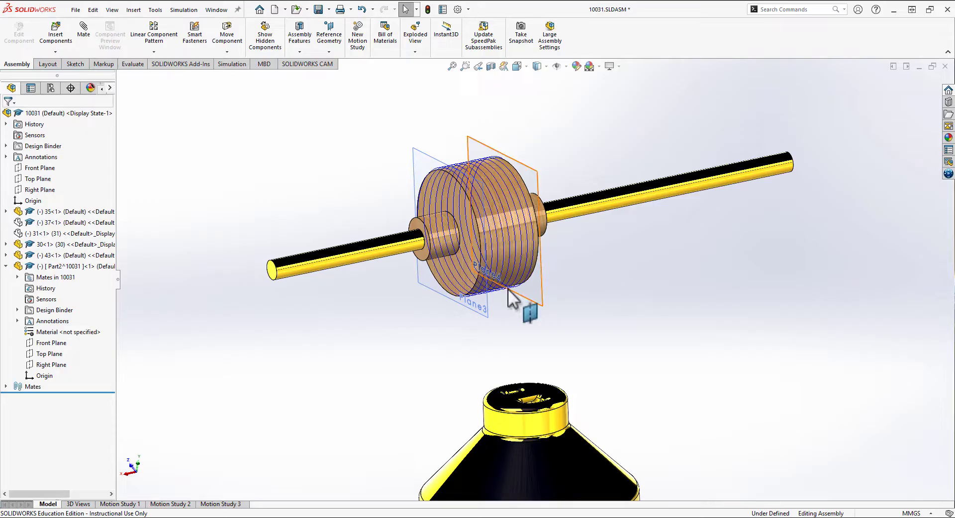
Rotate the drum about its shaft to test the motion after adding the path mate
{"action": "left_click_drag", "start_coordinate": [509, 288], "coordinate": [506, 189]}
{"action": "left_click", "coordinate": [497, 180]}
{"action": "left_click", "coordinate": [593, 253]}
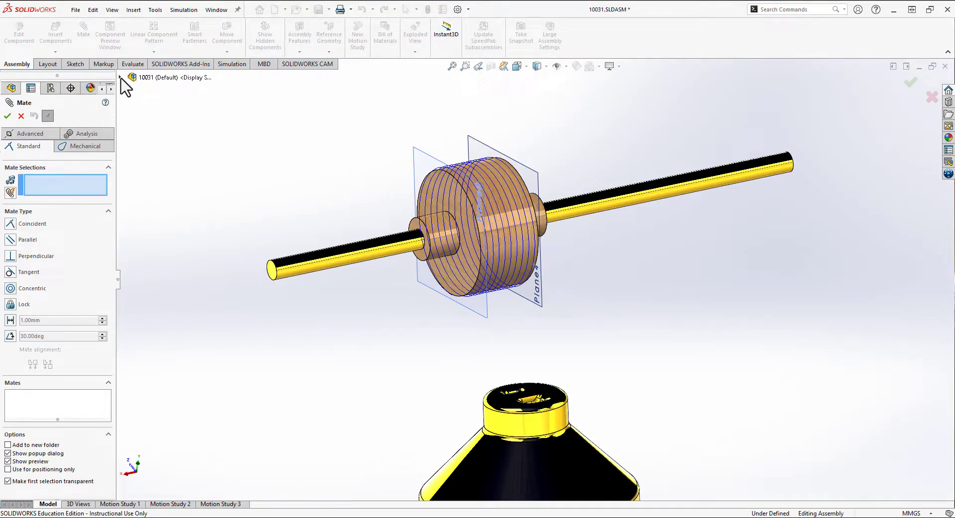
Mate the new part's Top Plane coincident with the assembly's Top Plane
{"action": "left_click", "coordinate": [121, 77]}
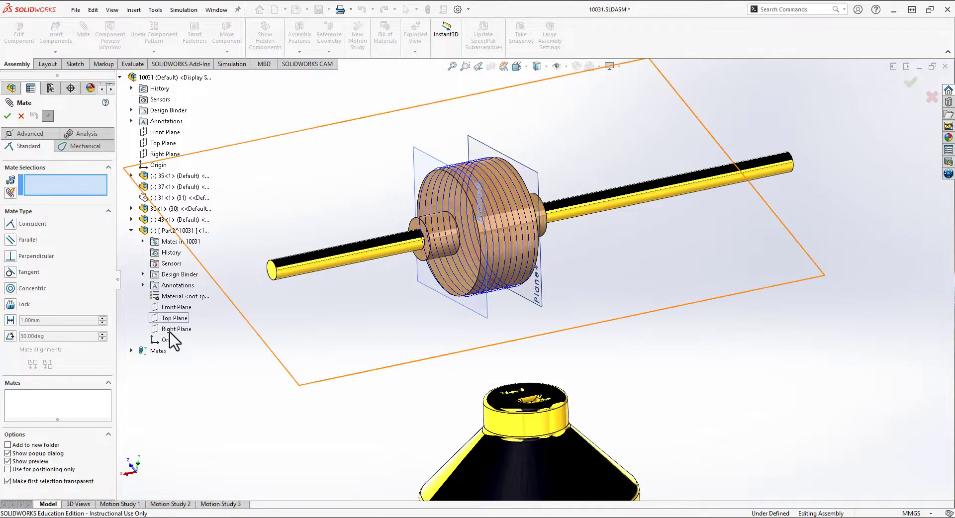
{"action": "left_click", "coordinate": [171, 319]}
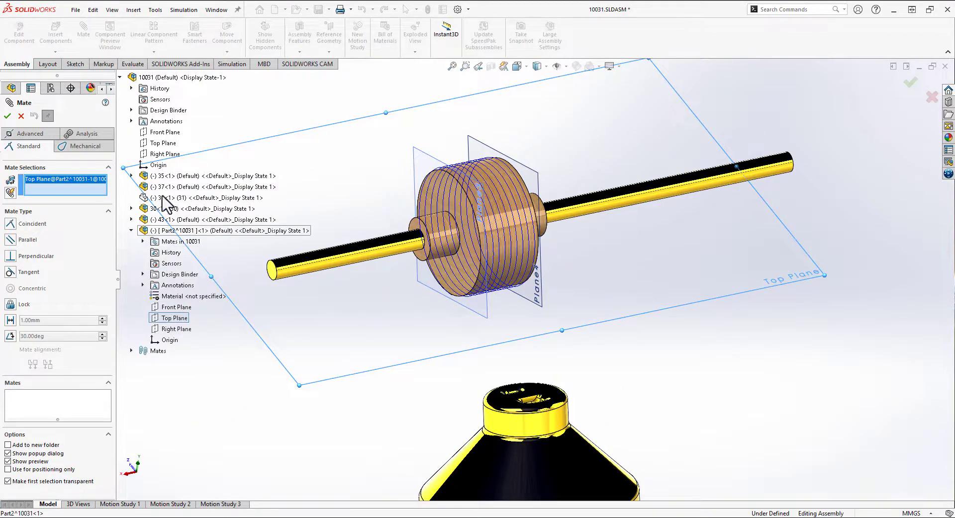
{"action": "left_click", "coordinate": [163, 143]}
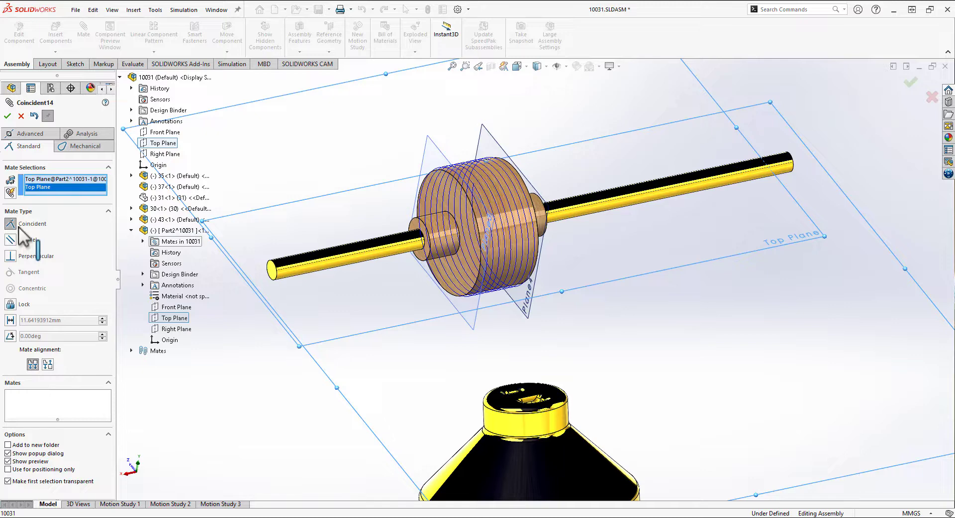
{"action": "left_click", "coordinate": [7, 117]}
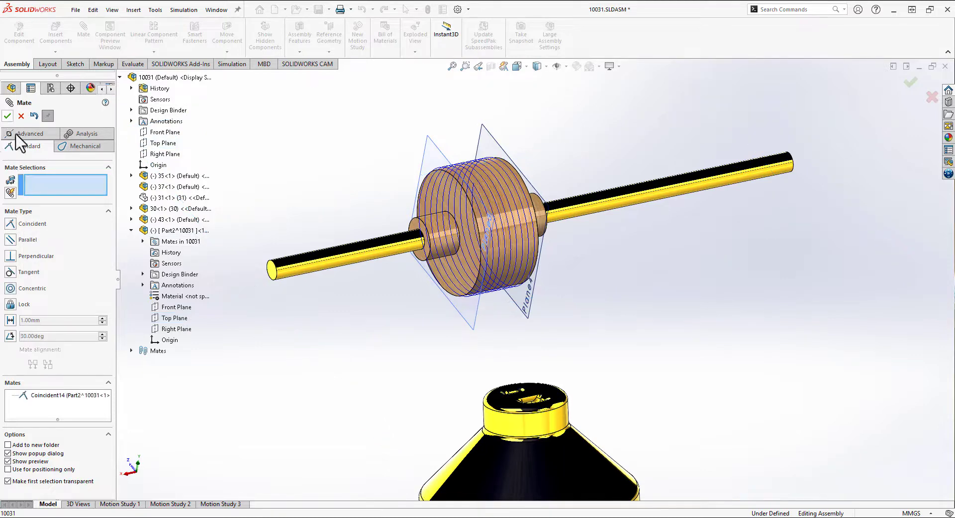
Mate the new part's Right Plane parallel to the assembly's Right Plane and finish mating
{"action": "left_click", "coordinate": [174, 330]}
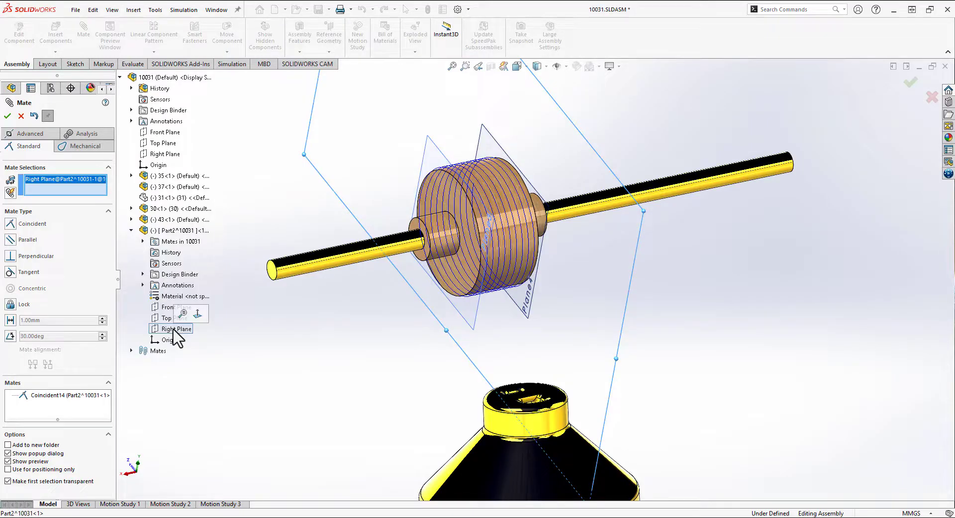
{"action": "left_click", "coordinate": [164, 154]}
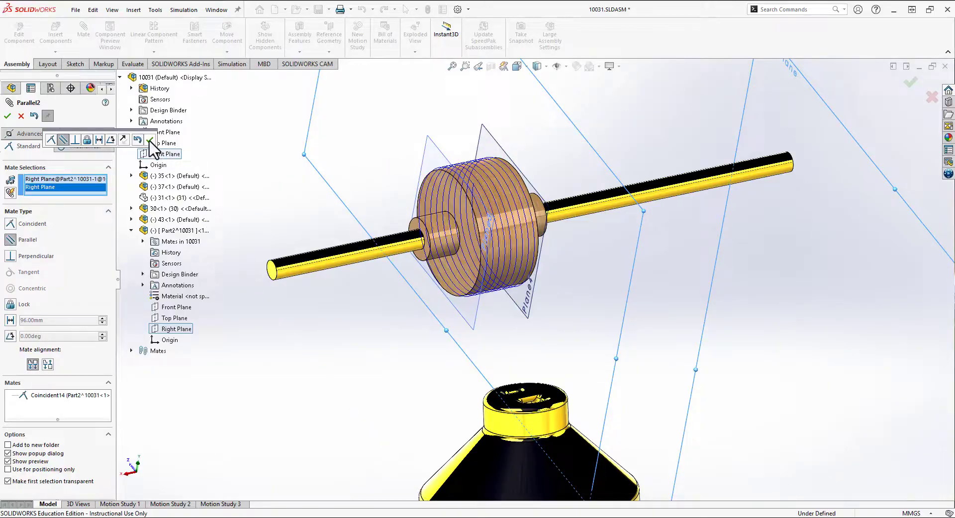
{"action": "left_click", "coordinate": [149, 141]}
{"action": "middle_click_drag", "start_coordinate": [152, 145], "coordinate": [514, 294]}
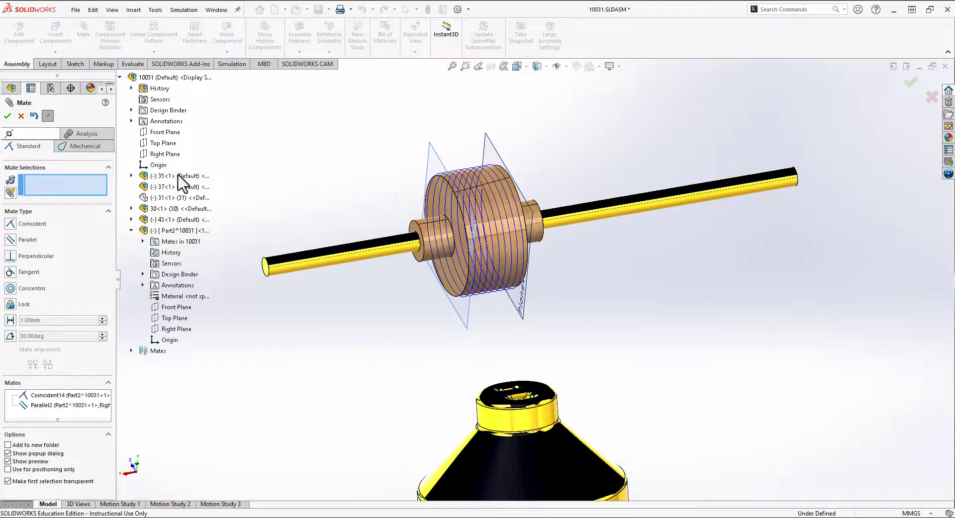
{"action": "left_click", "coordinate": [8, 118]}
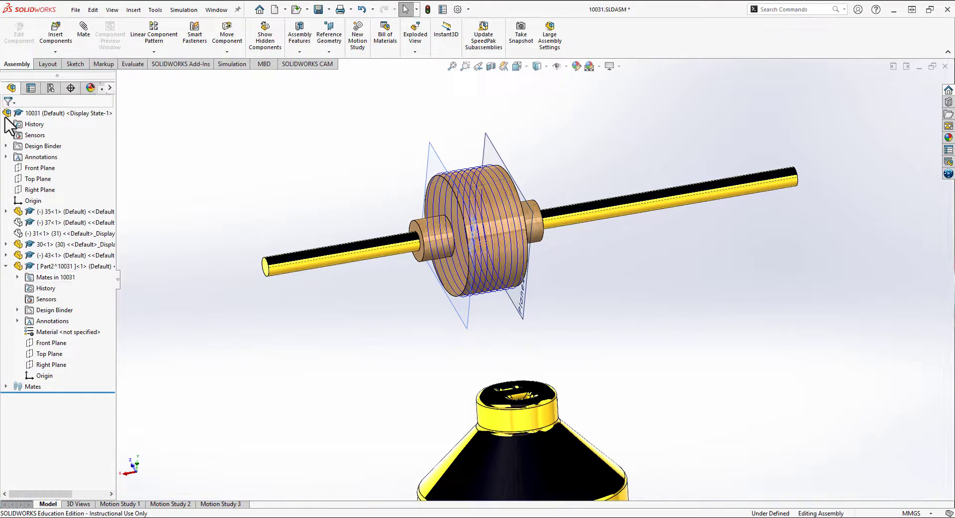
Edit the new part in context and start a sketch on its Top Plane
{"action": "right_click", "coordinate": [35, 273]}
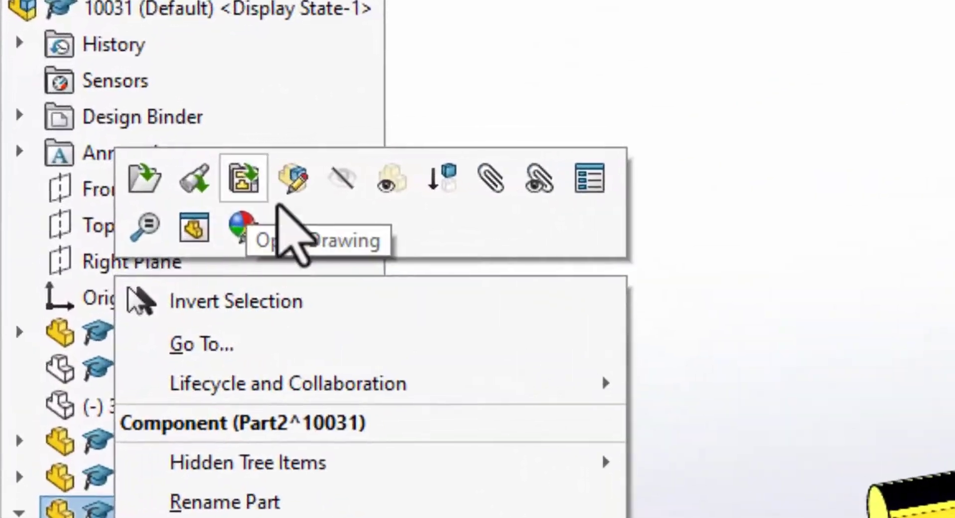
{"action": "left_click", "coordinate": [294, 177]}
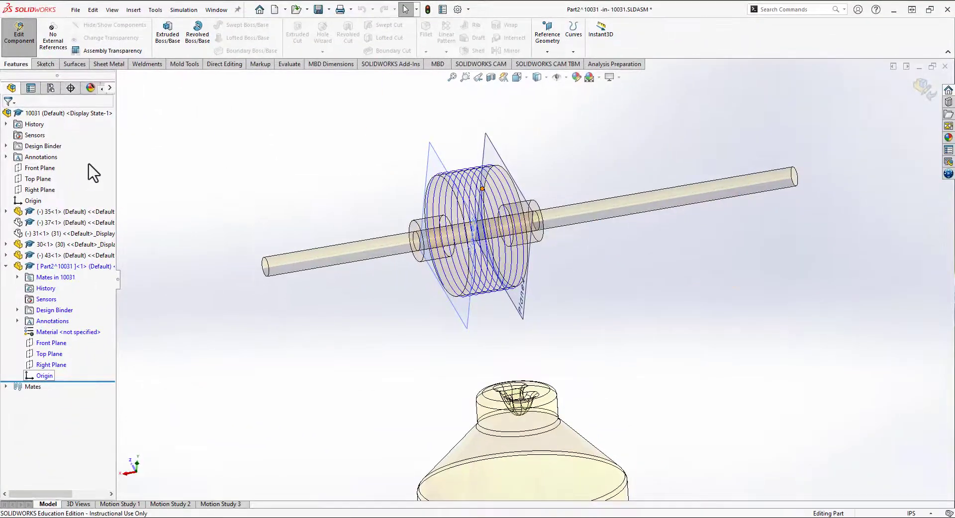
{"action": "left_click", "coordinate": [46, 355]}
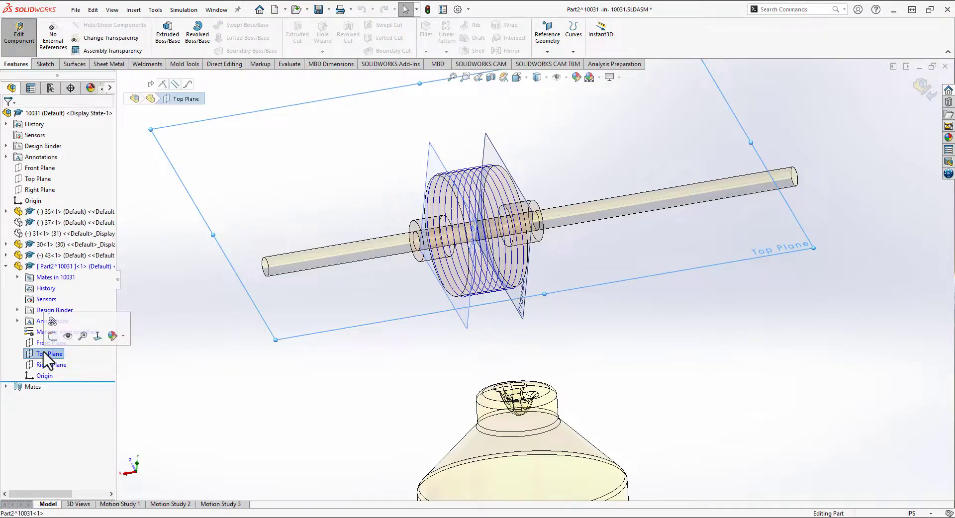
{"action": "left_click", "coordinate": [52, 336]}
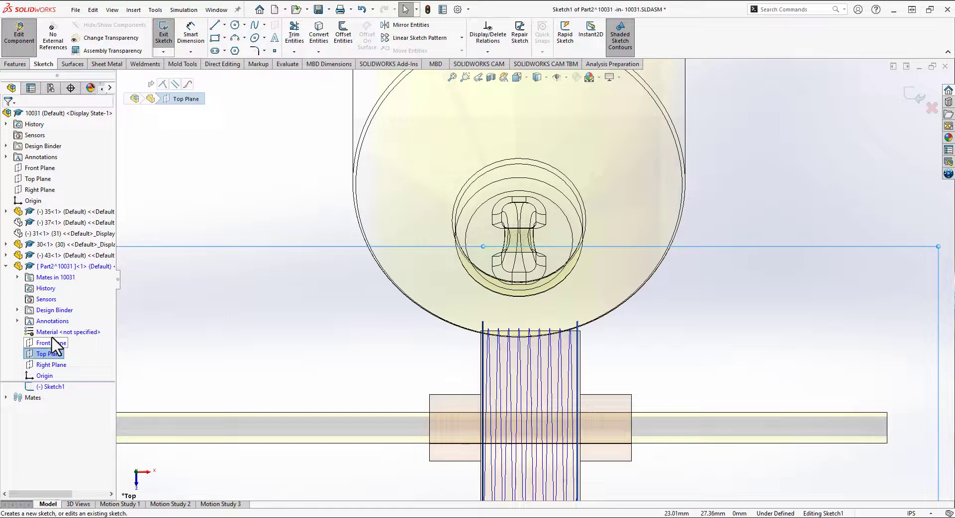
Sketch a circle of about 1.24 mm radius centred on the new part's origin at the drum's lower edge
{"action": "scroll", "coordinate": [491, 391], "scroll_direction": "down", "scroll_amount": 6}
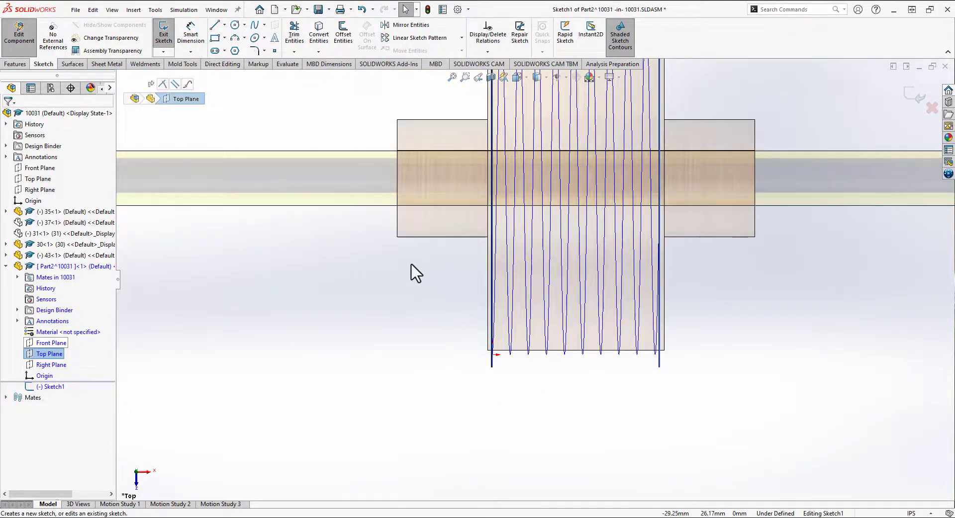
{"action": "left_click", "coordinate": [235, 25]}
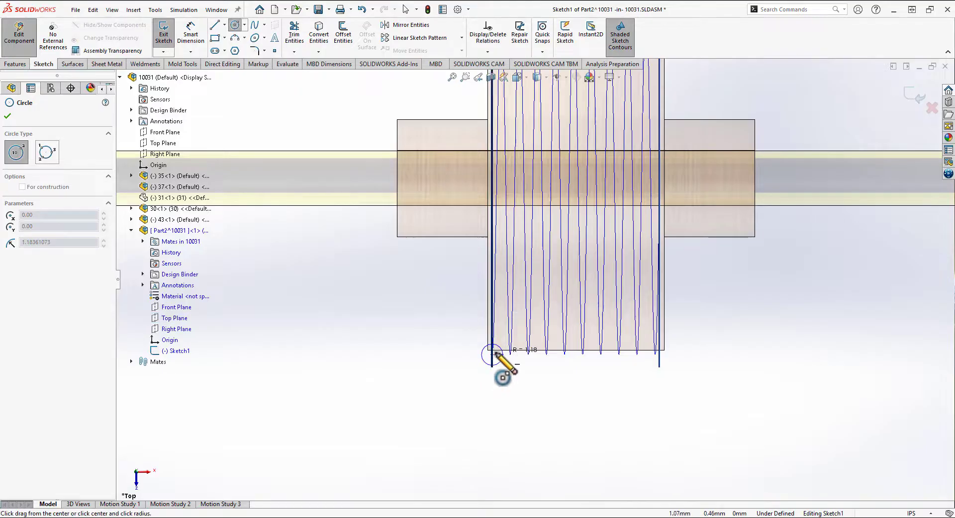
{"action": "left_click", "coordinate": [497, 354]}
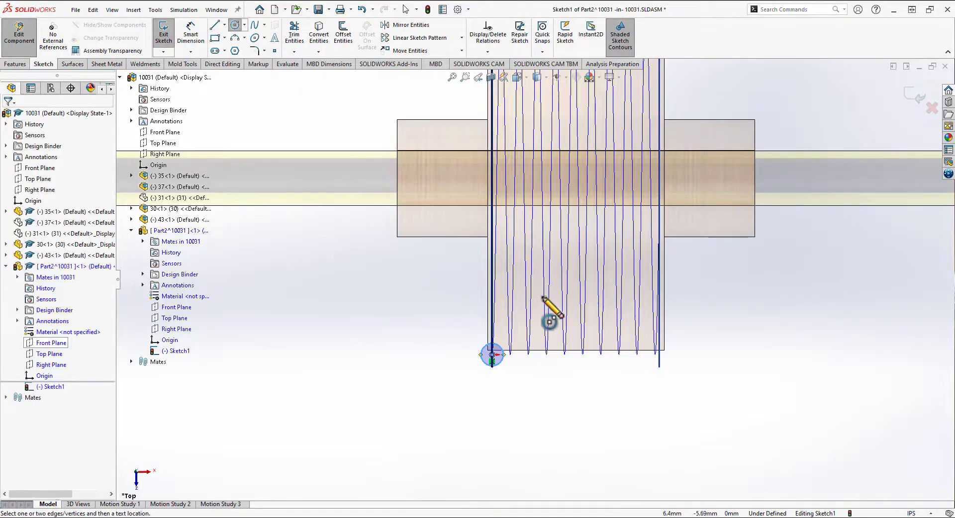
Dimension the circle's diameter to 1 mm and exit the sketch
{"action": "key", "text": "d"}
{"action": "left_click", "coordinate": [491, 366]}
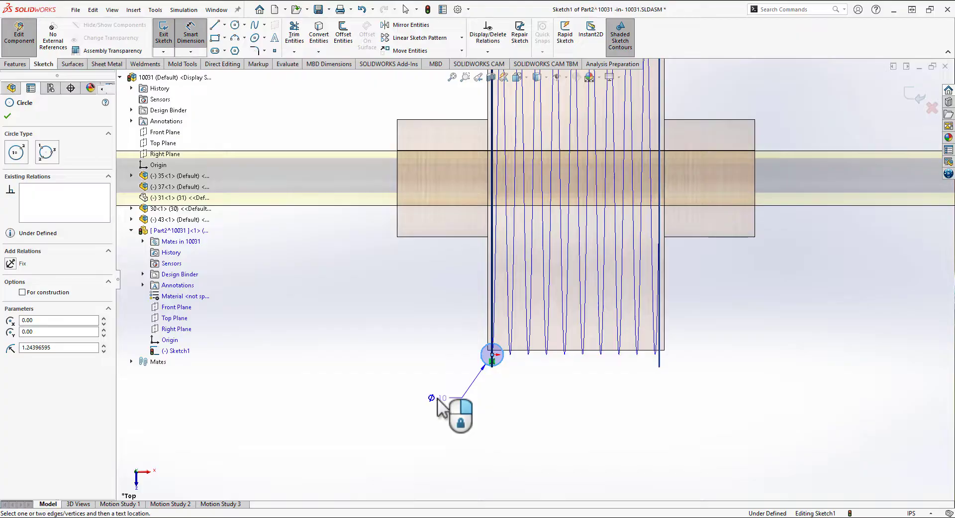
{"action": "left_click", "coordinate": [438, 398]}
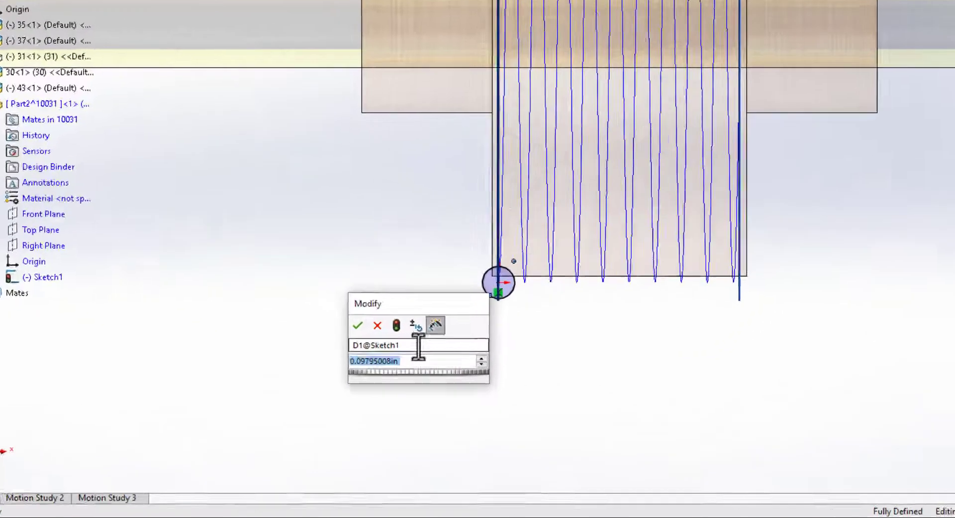
{"action": "type", "text": "1mm"}
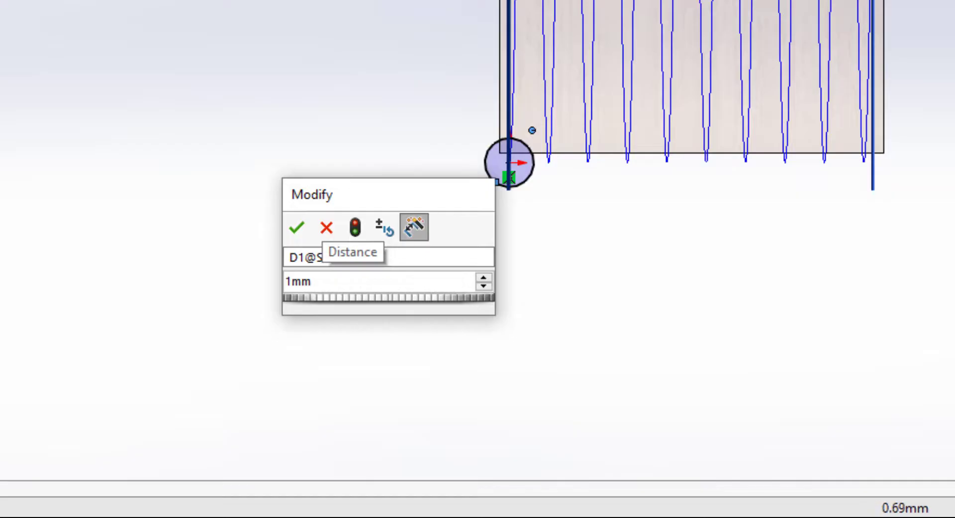
{"action": "left_click", "coordinate": [297, 227]}
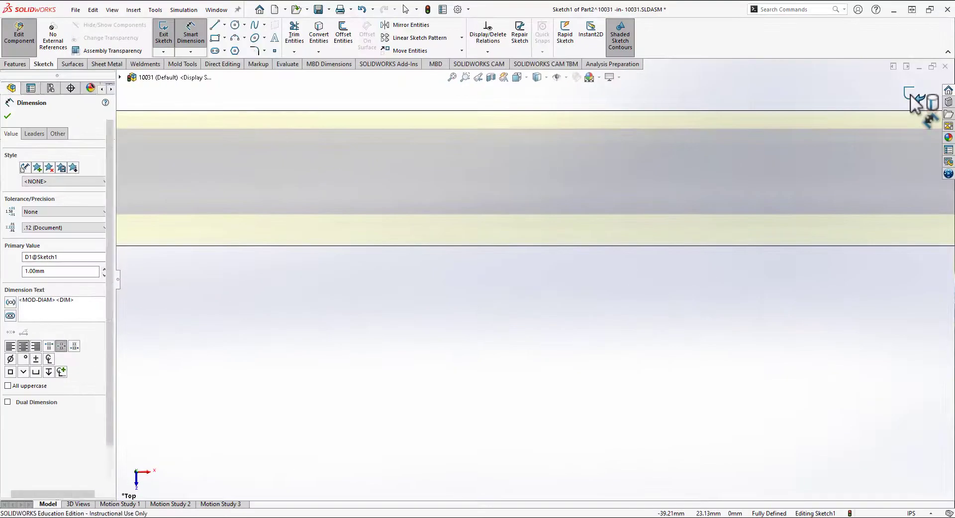
{"action": "left_click", "coordinate": [911, 94]}
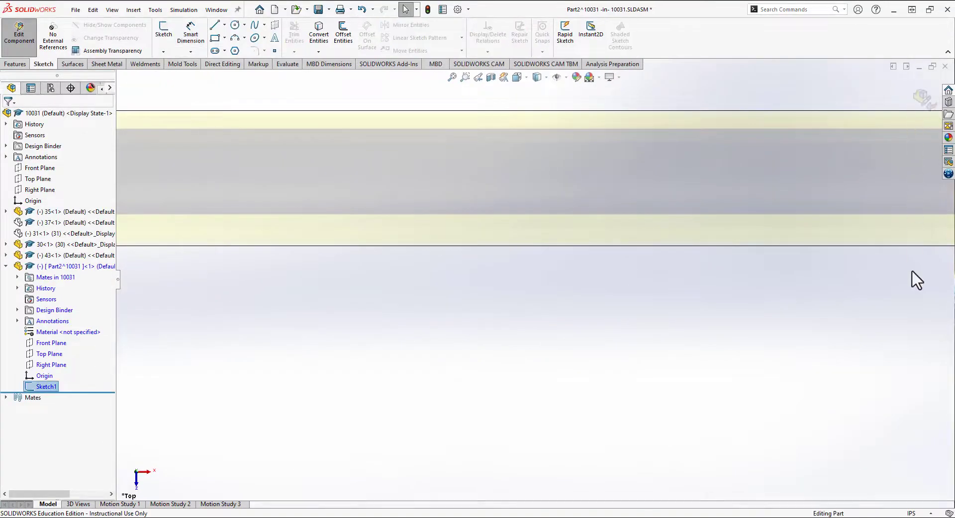
Change the new part's unit system to MMGS
{"action": "left_click", "coordinate": [913, 514]}
{"action": "left_click", "coordinate": [881, 472]}
{"action": "key", "text": "f"}
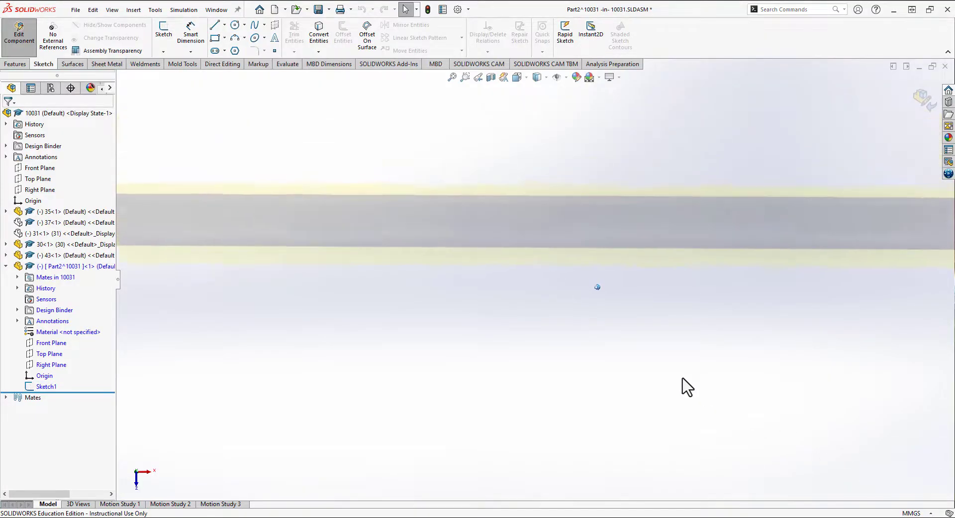
{"action": "key", "text": "ctrl+7"}
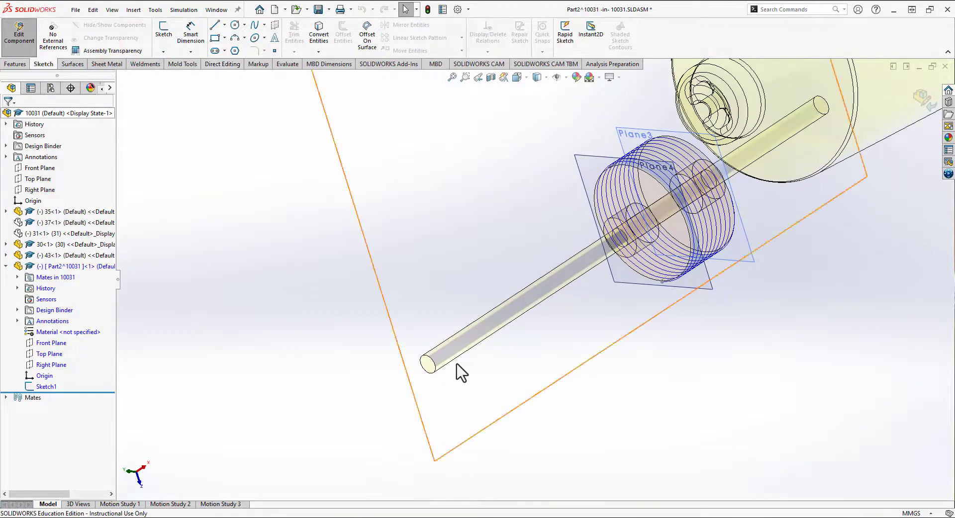
Extrude the circle sketch 26 mm blind in the reversed direction and return to editing the assembly
{"action": "left_click", "coordinate": [12, 64]}
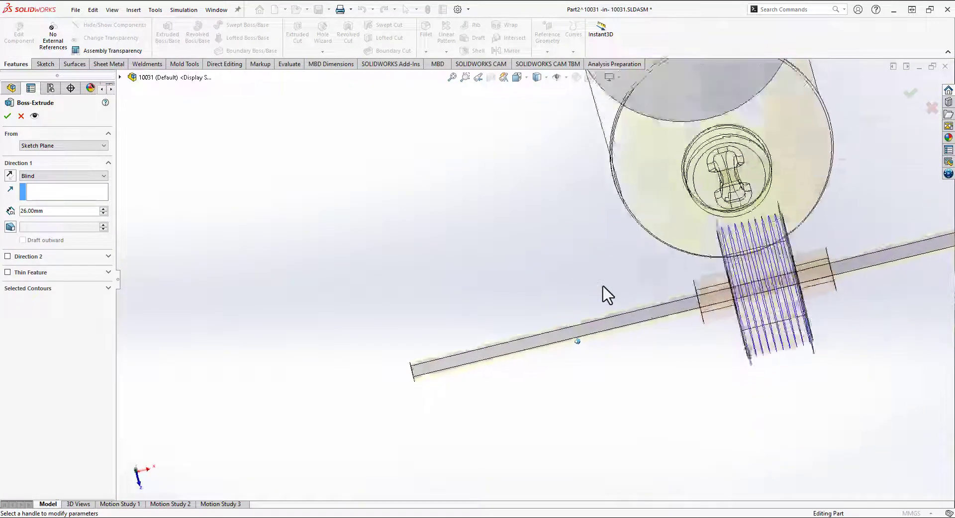
{"action": "key", "text": "ctrl+7"}
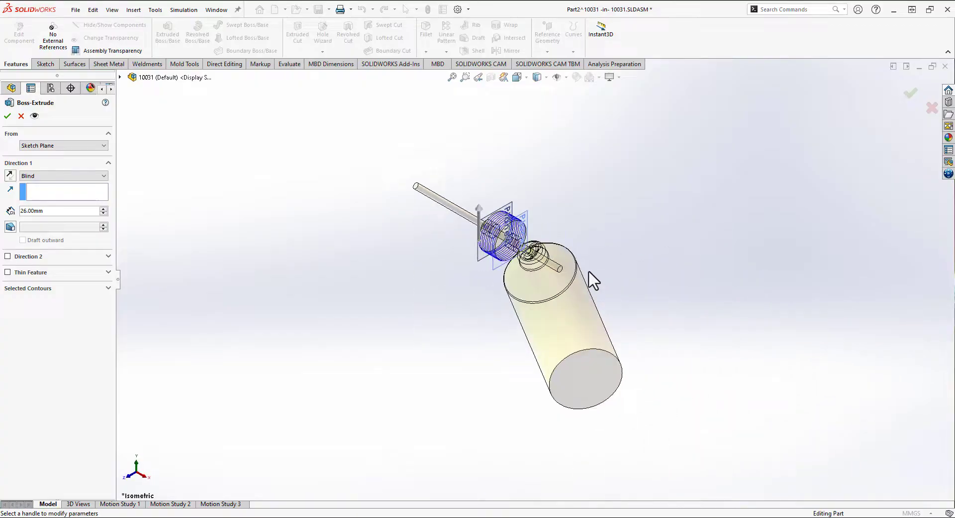
{"action": "key", "text": "ctrl+shift+z"}
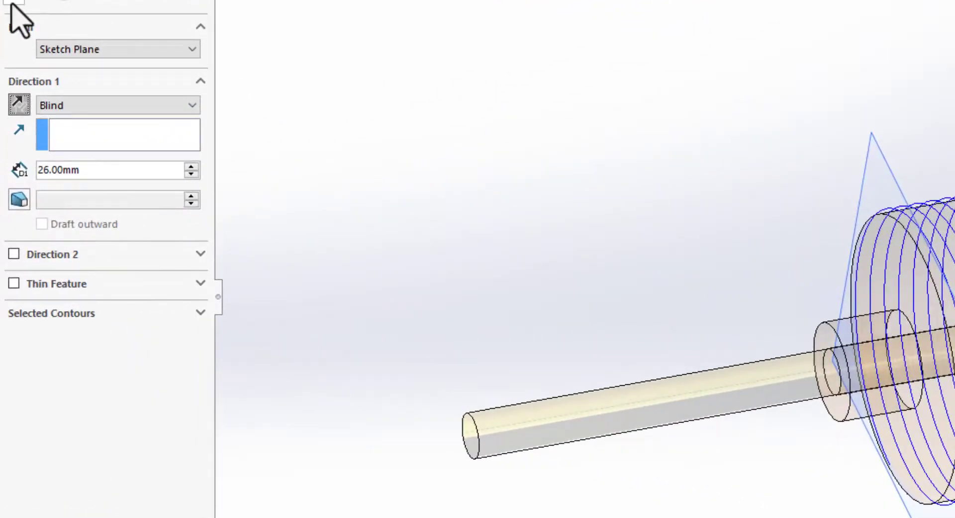
{"action": "left_click", "coordinate": [13, 1]}
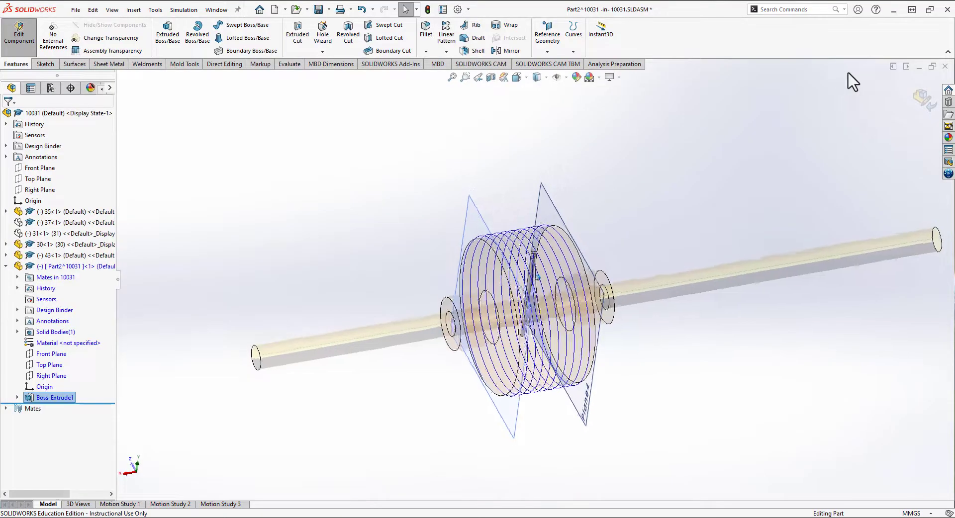
{"action": "left_click", "coordinate": [924, 102]}
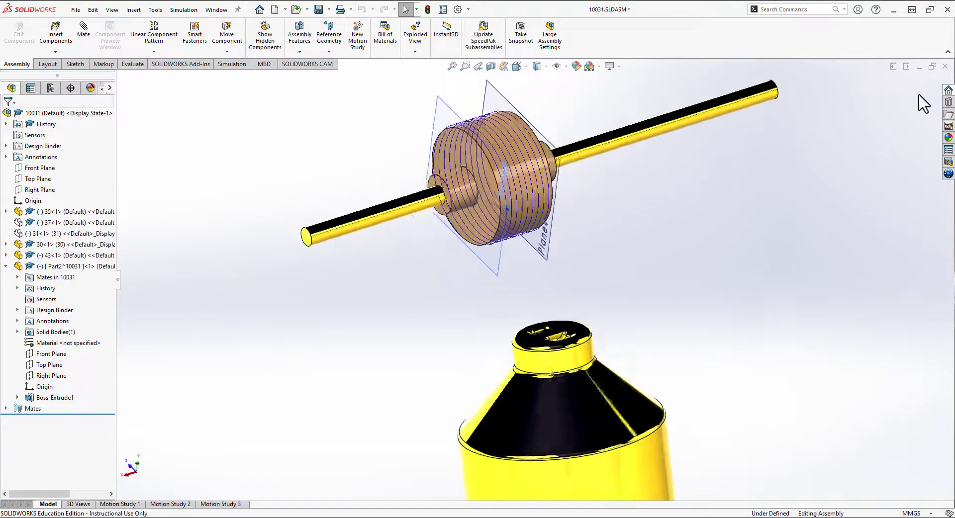
{"action": "key", "text": "shift+Tab"}
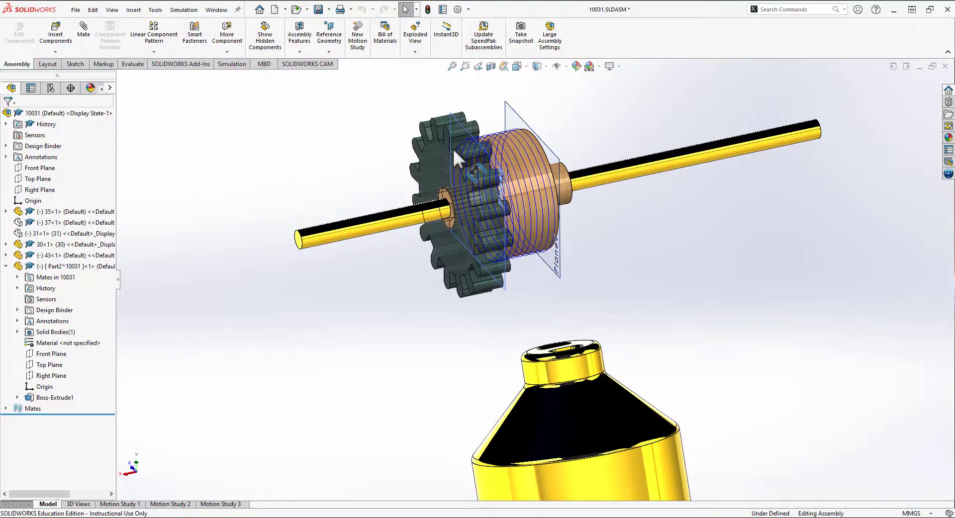
{"action": "key", "text": "shift+Tab"}
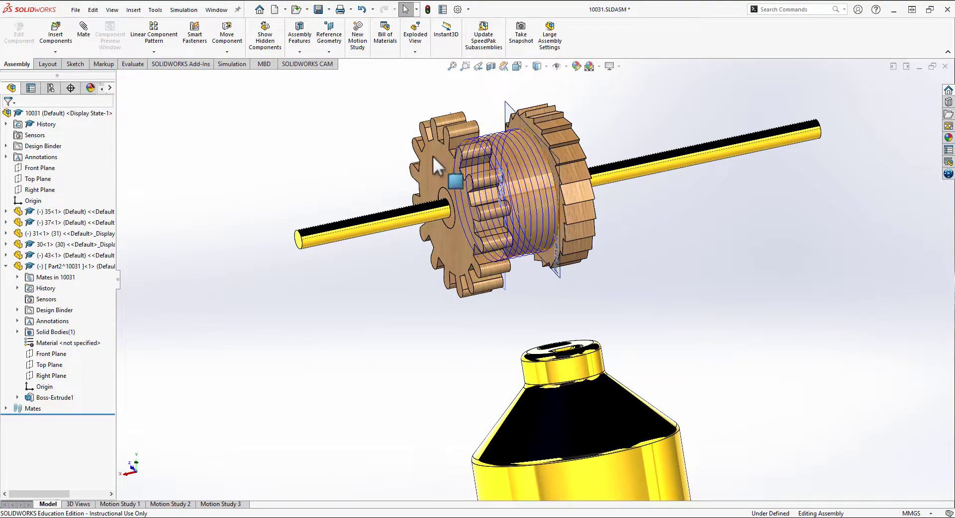
{"action": "key", "text": "Tab"}
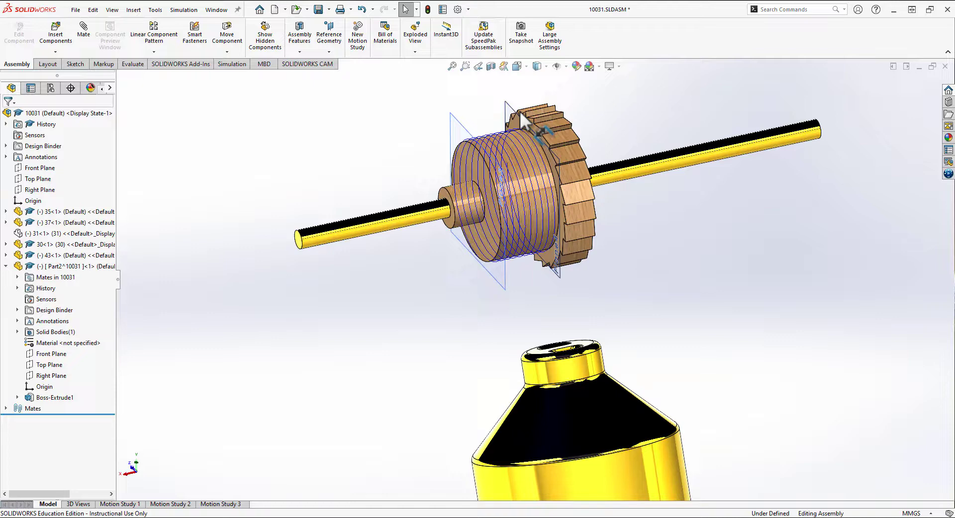
{"action": "key", "text": "Tab"}
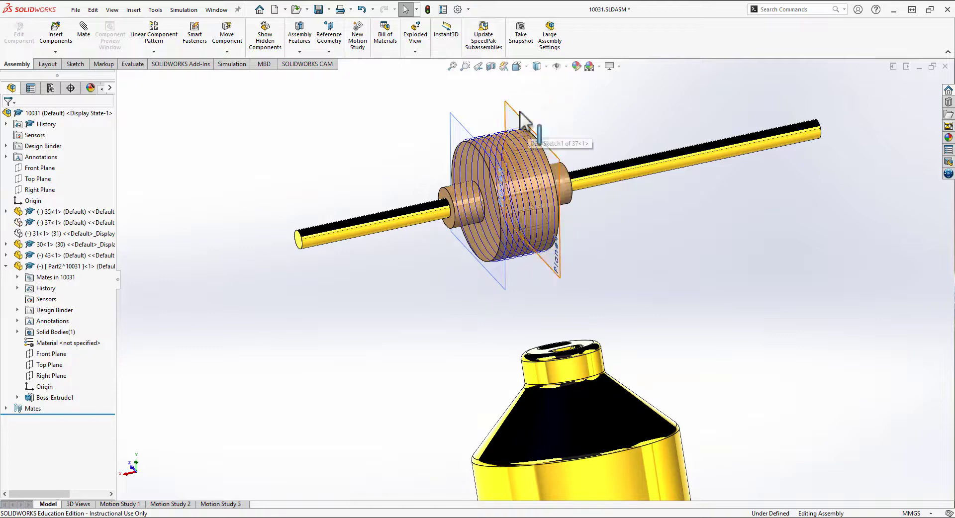
Suppress the path mate of the new rope part
{"action": "left_click", "coordinate": [51, 398]}
{"action": "middle_click_drag", "start_coordinate": [455, 246], "coordinate": [508, 227]}
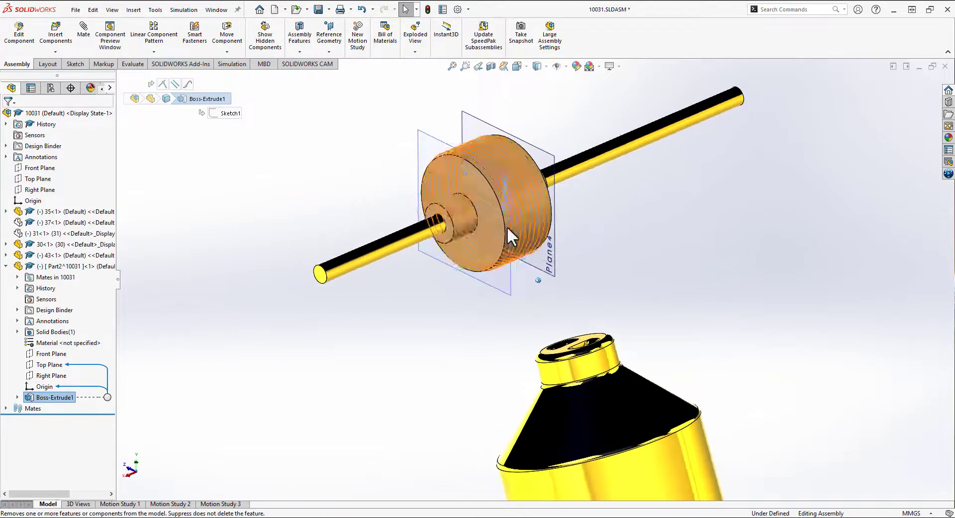
{"action": "left_click", "coordinate": [18, 278]}
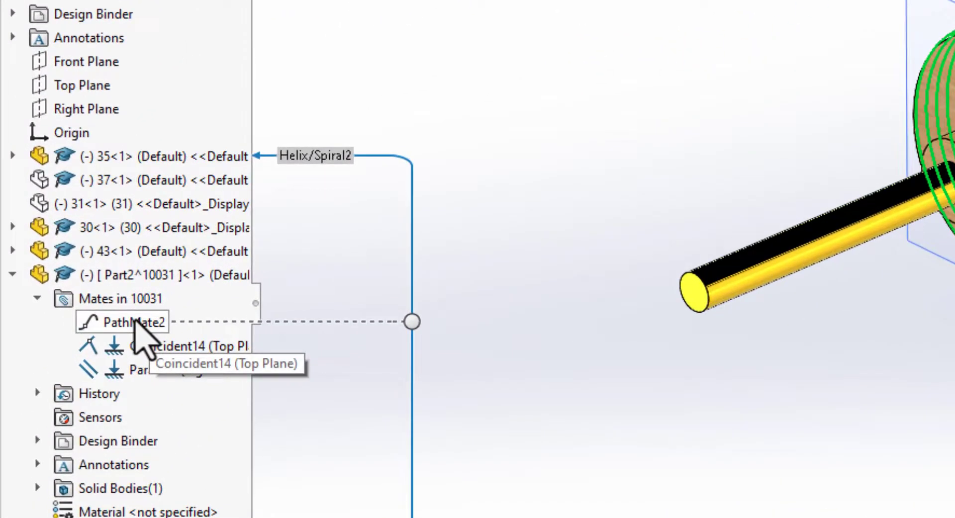
{"action": "right_click", "coordinate": [135, 324]}
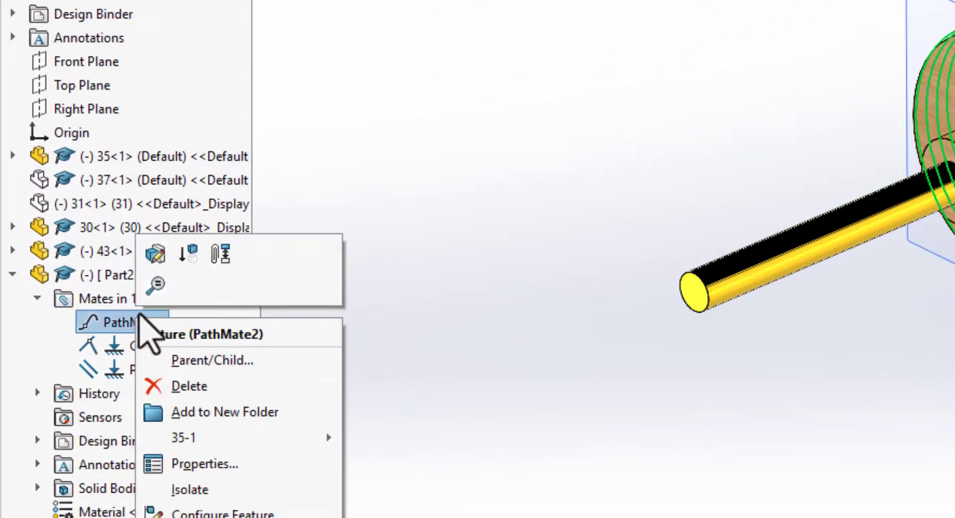
{"action": "left_click", "coordinate": [184, 253]}
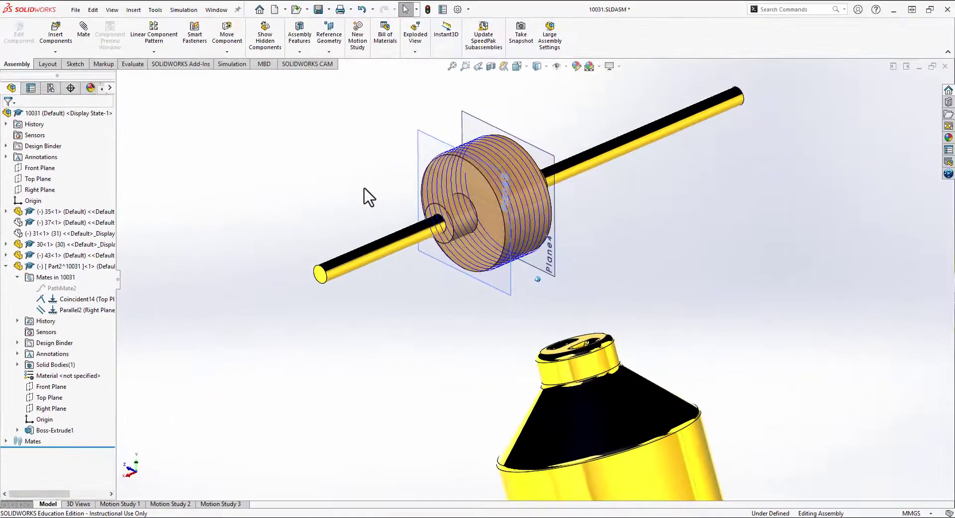
Move the rope part to the other side of the drum and unsuppress its path mate
{"action": "middle_click_drag", "start_coordinate": [368, 197], "coordinate": [384, 286]}
{"action": "left_click", "coordinate": [385, 287]}
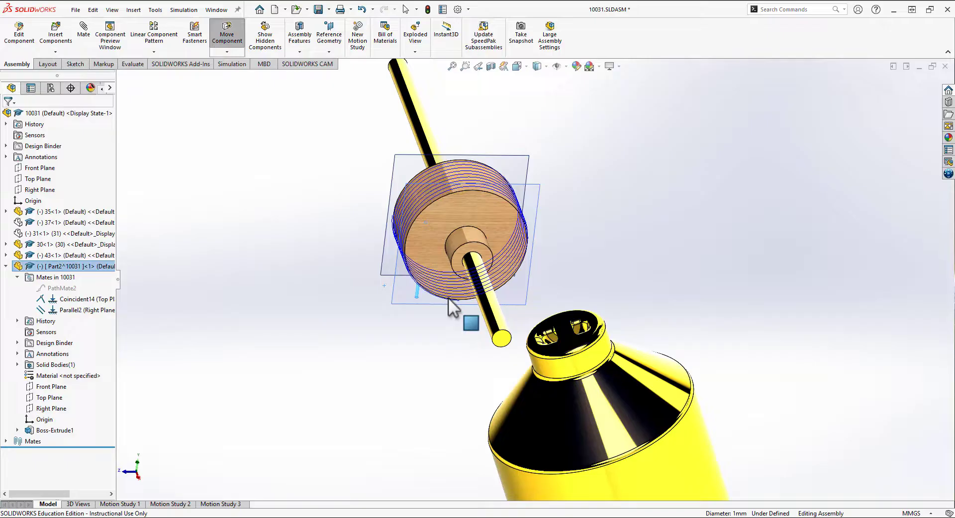
{"action": "right_click", "coordinate": [55, 288]}
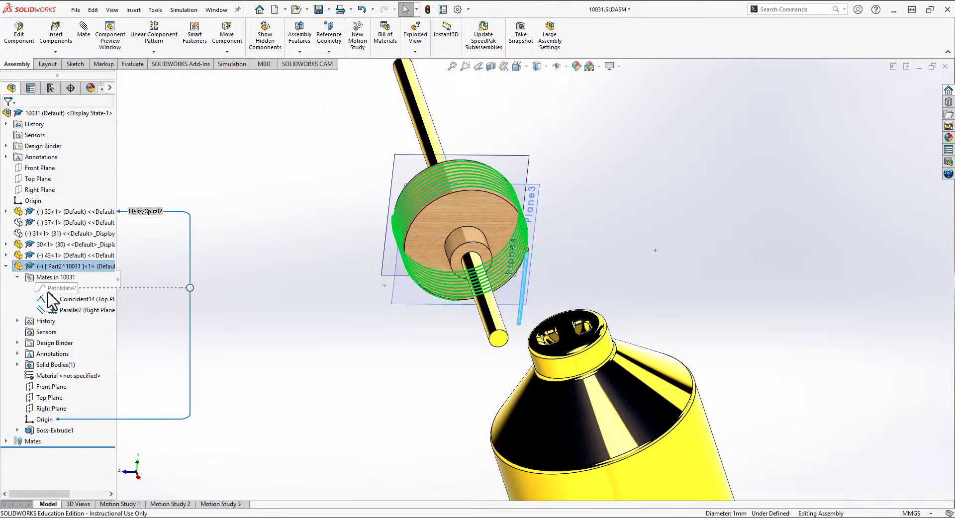
{"action": "left_click", "coordinate": [73, 265]}
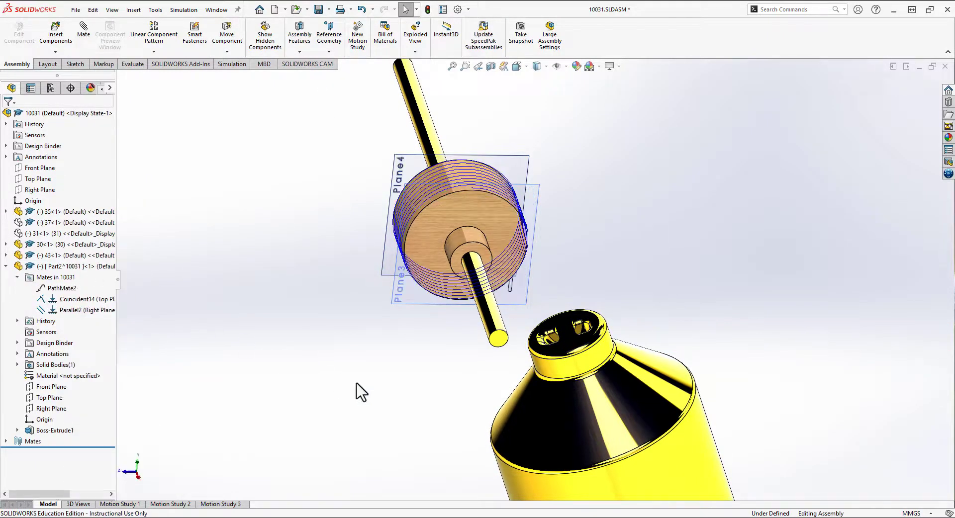
Rotate the drum about its shaft to test how the extruded rope travels along the helix
{"action": "middle_click_drag", "start_coordinate": [385, 395], "coordinate": [386, 394]}
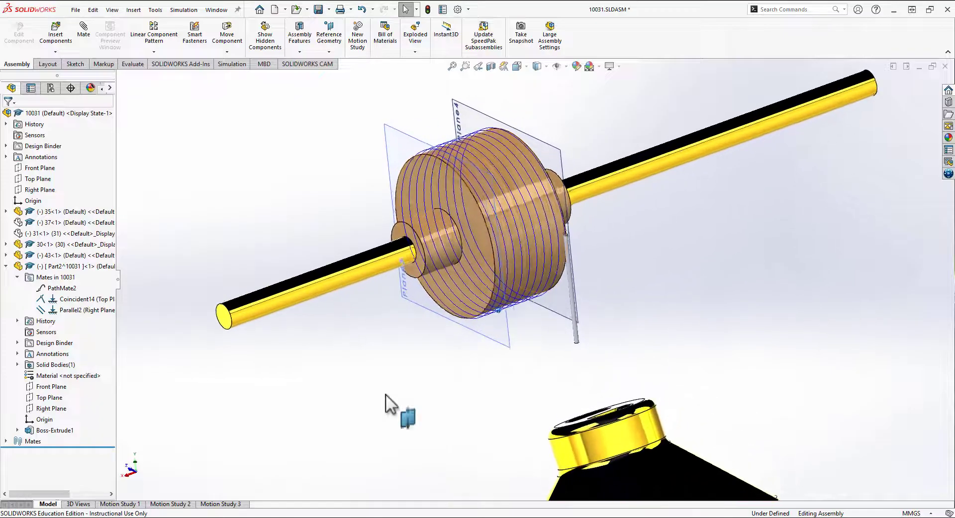
{"action": "left_click", "coordinate": [462, 198]}
{"action": "left_click_drag", "start_coordinate": [480, 220], "coordinate": [376, 192]}
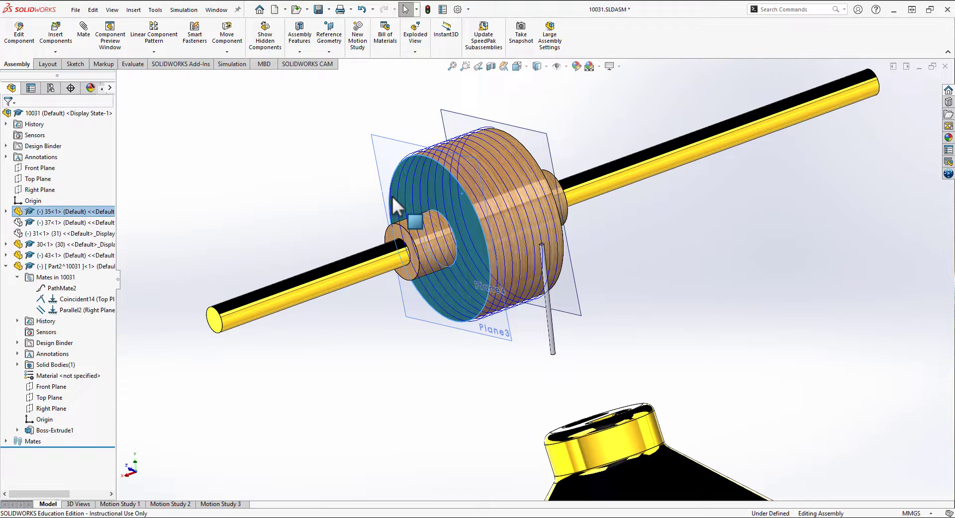
{"action": "left_click", "coordinate": [674, 297]}
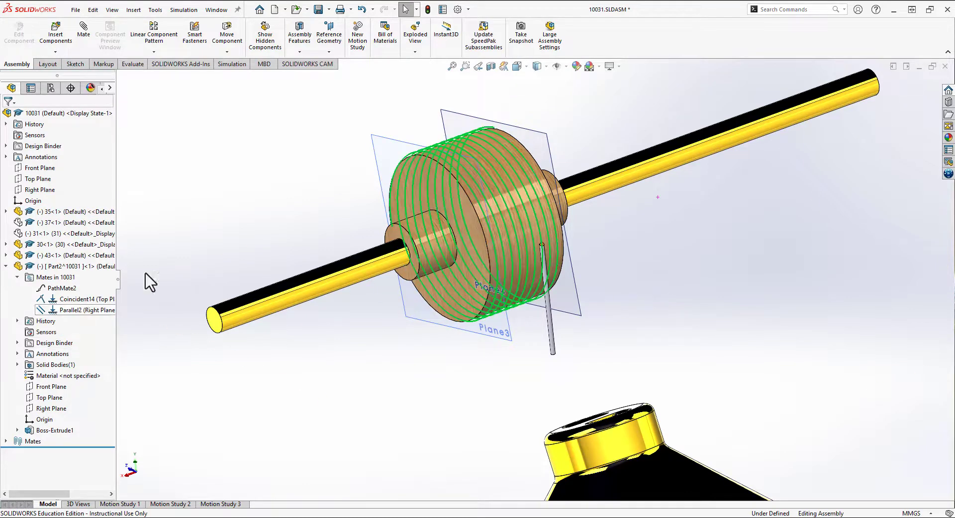
Edit the rope part in context and convert the drum's helix into a new 3D sketch
{"action": "right_click", "coordinate": [44, 268]}
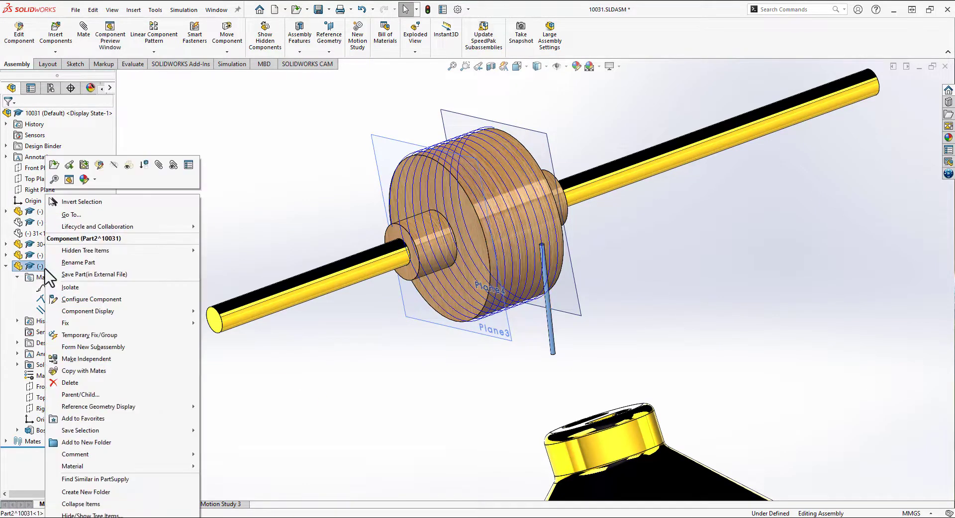
{"action": "left_click", "coordinate": [101, 167]}
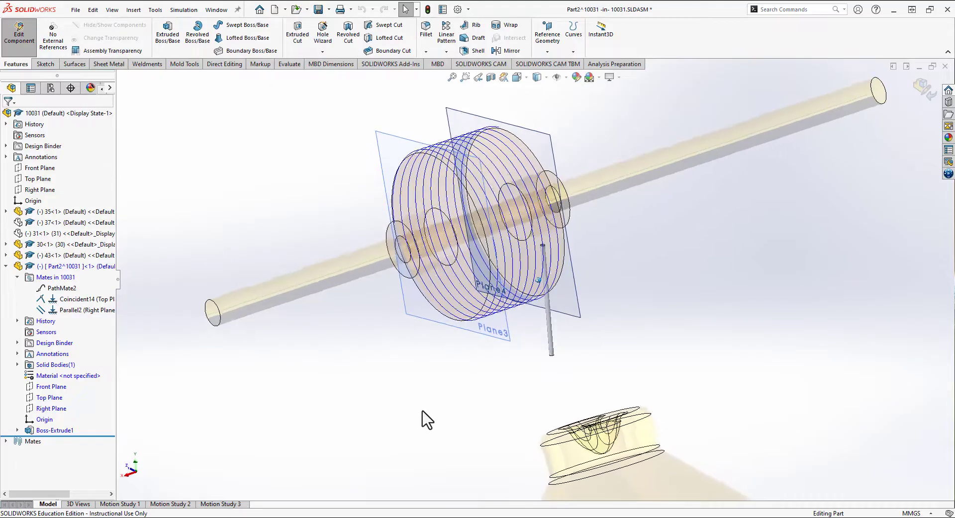
{"action": "key", "text": "ctrl+2"}
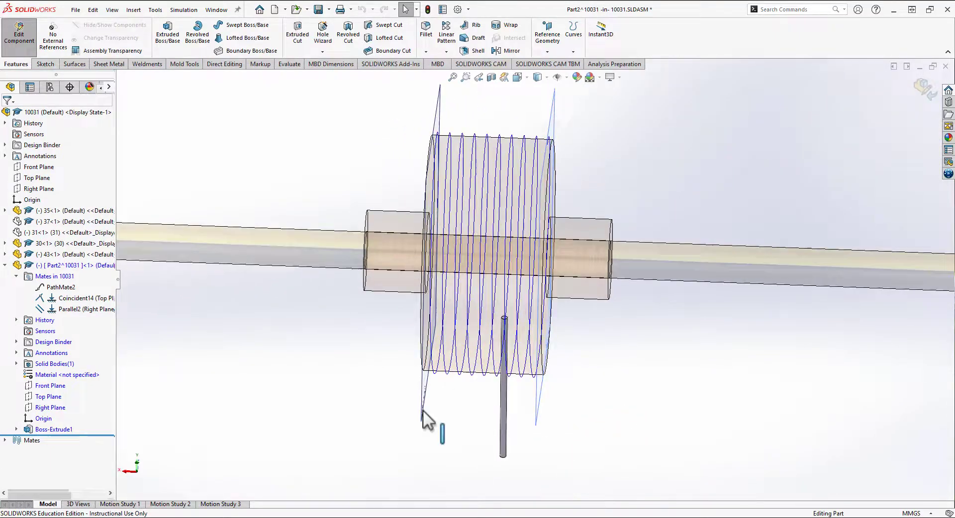
{"action": "middle_click_drag", "start_coordinate": [422, 408], "coordinate": [437, 387]}
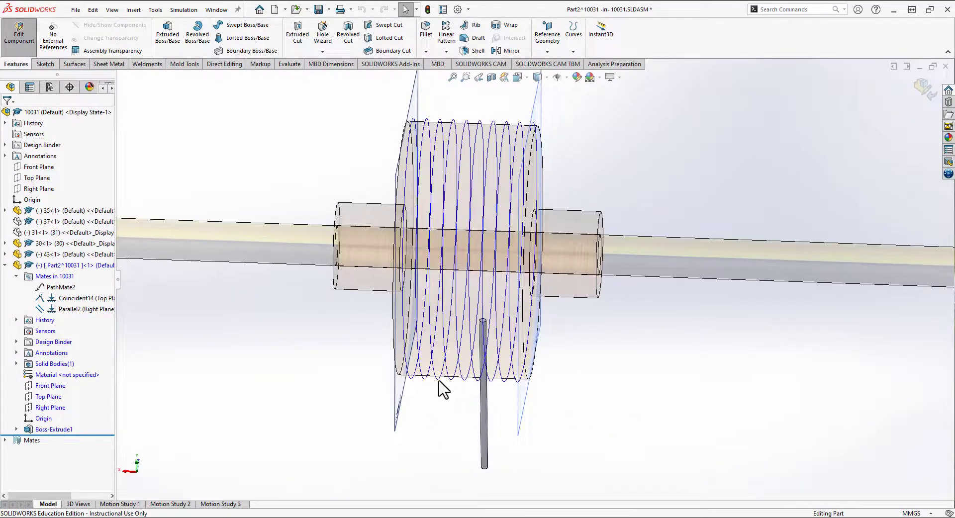
{"action": "left_click", "coordinate": [439, 381]}
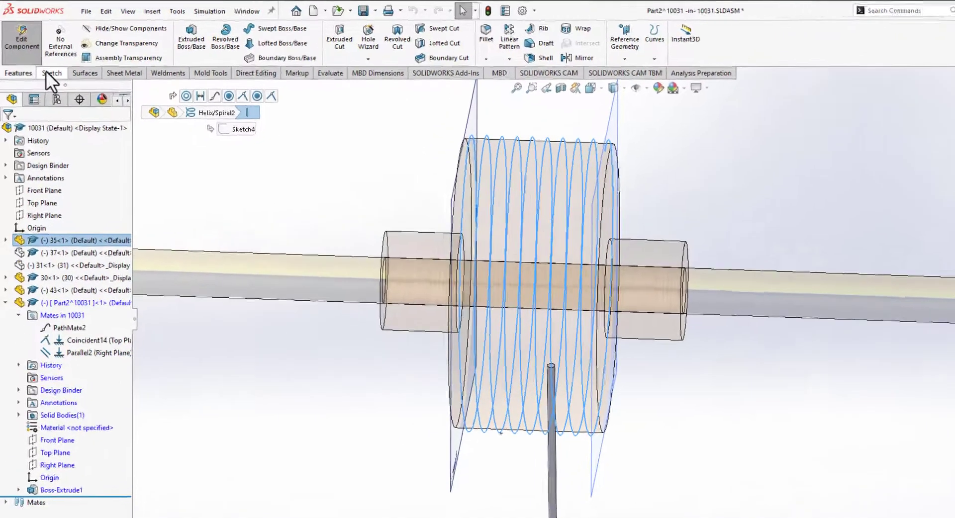
{"action": "left_click", "coordinate": [45, 63]}
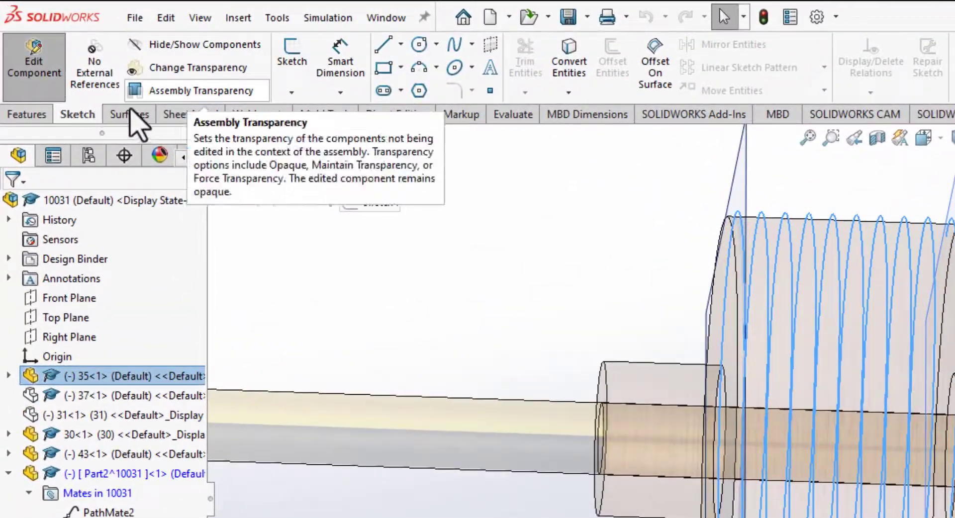
{"action": "left_click", "coordinate": [291, 92]}
{"action": "left_click", "coordinate": [308, 144]}
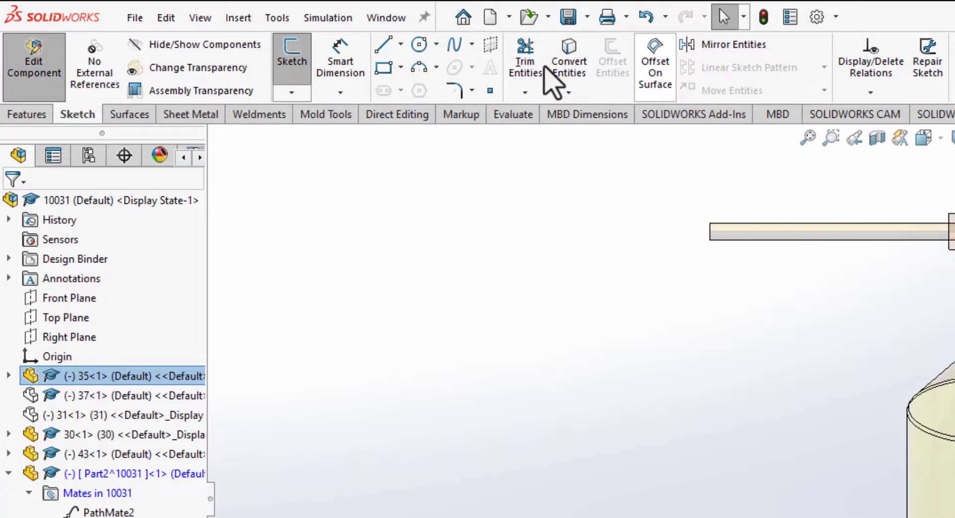
{"action": "left_click", "coordinate": [567, 61]}
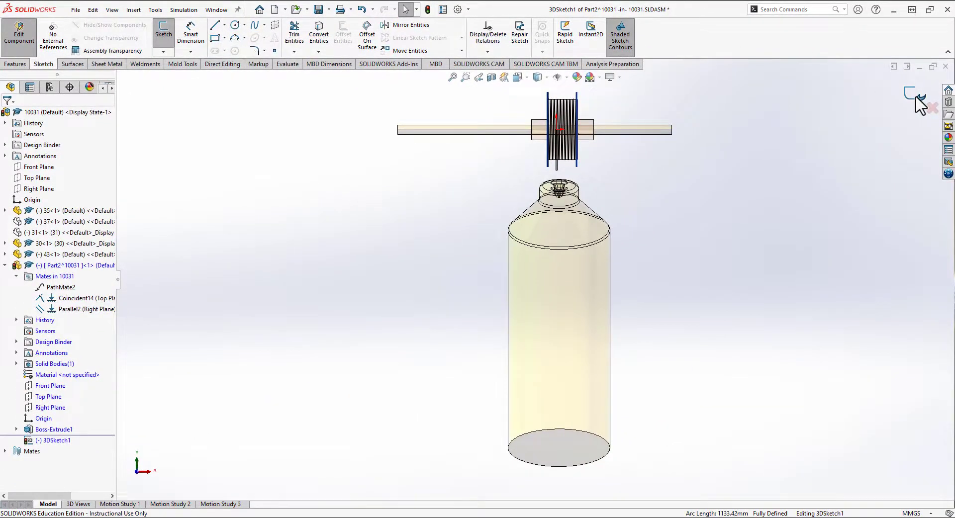
{"action": "left_click", "coordinate": [916, 97]}
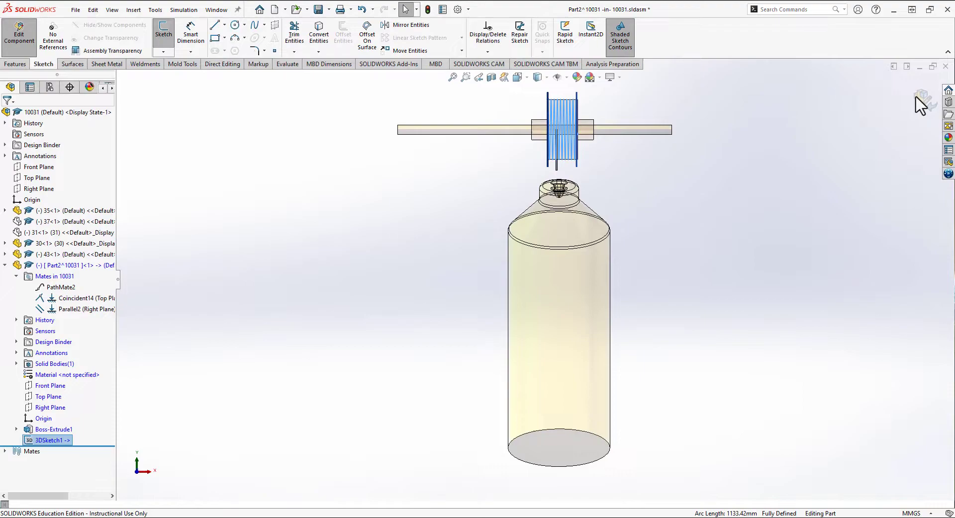
{"action": "left_click", "coordinate": [700, 232]}
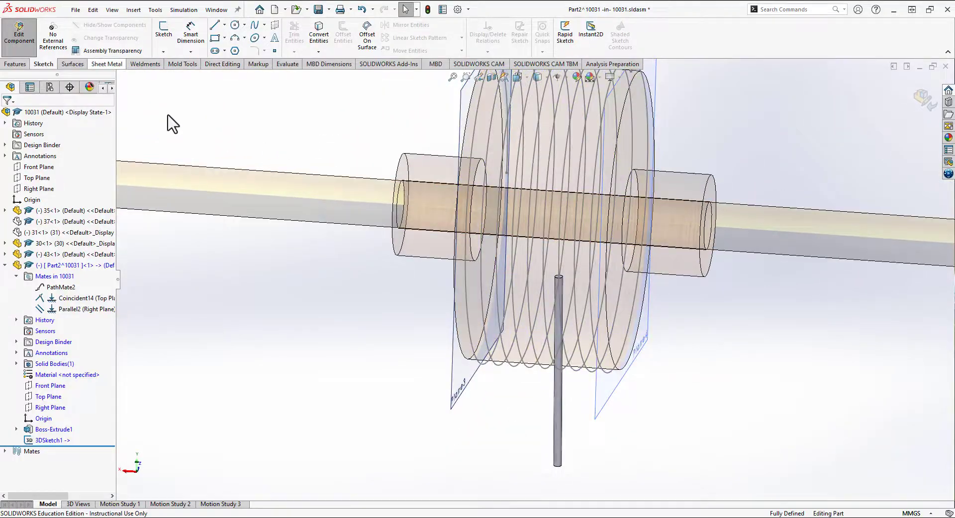
Sweep the rope's circle sketch, Sketch1, along 3DSketch1 in the first direction only
{"action": "left_click", "coordinate": [15, 65]}
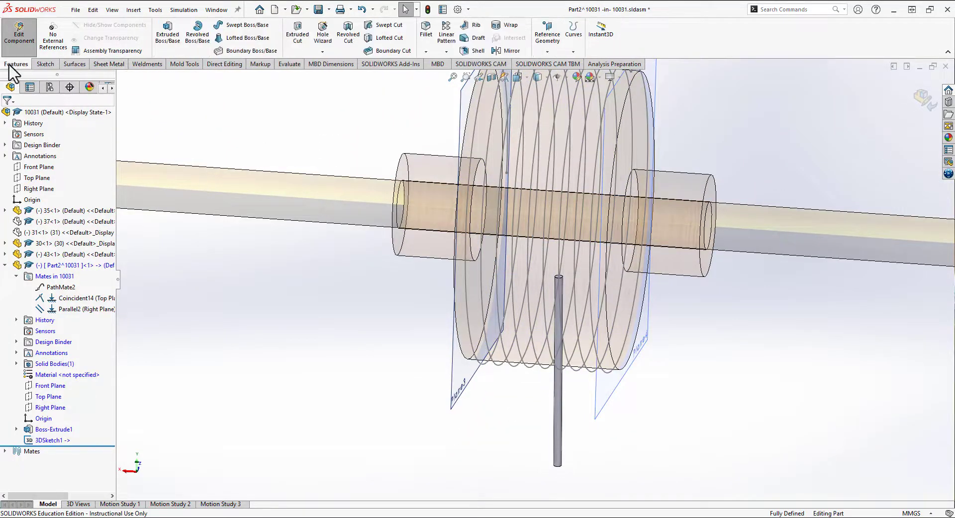
{"action": "left_click", "coordinate": [237, 27]}
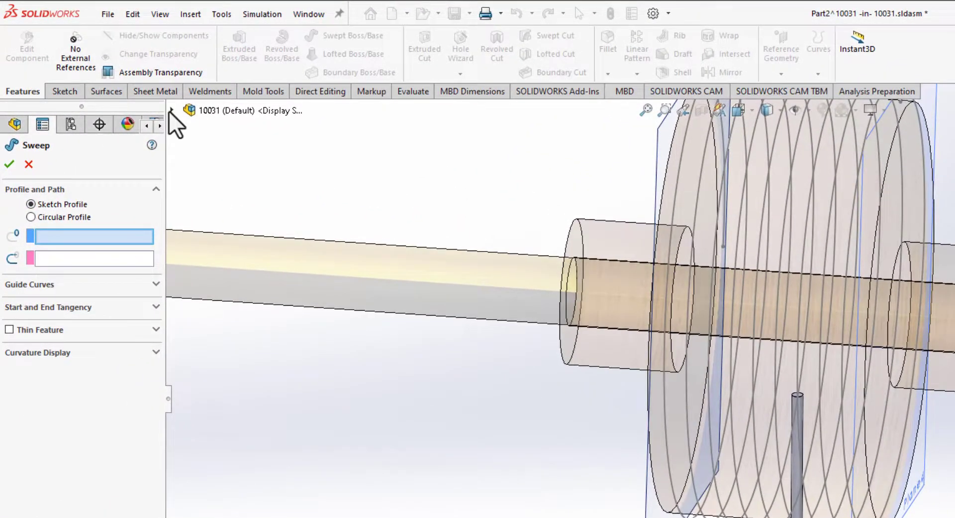
{"action": "left_click", "coordinate": [170, 110]}
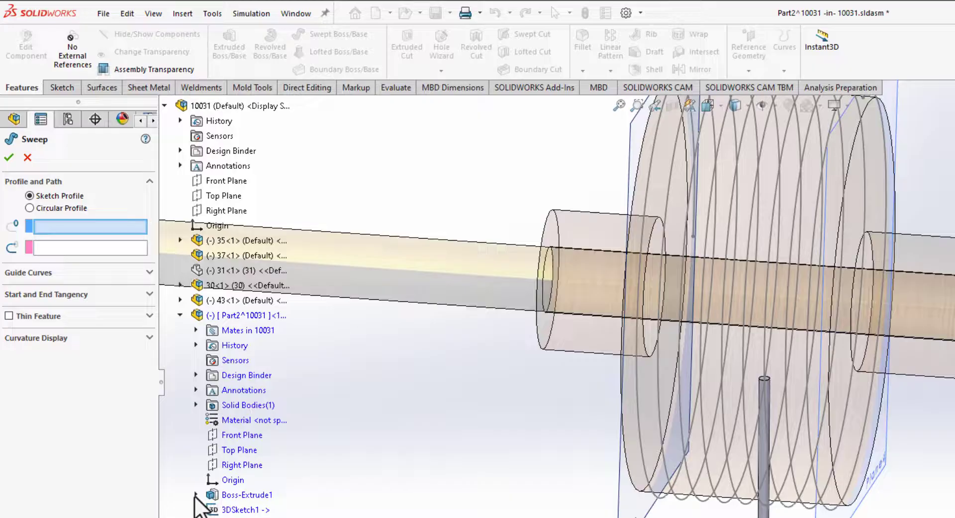
{"action": "left_click", "coordinate": [204, 515]}
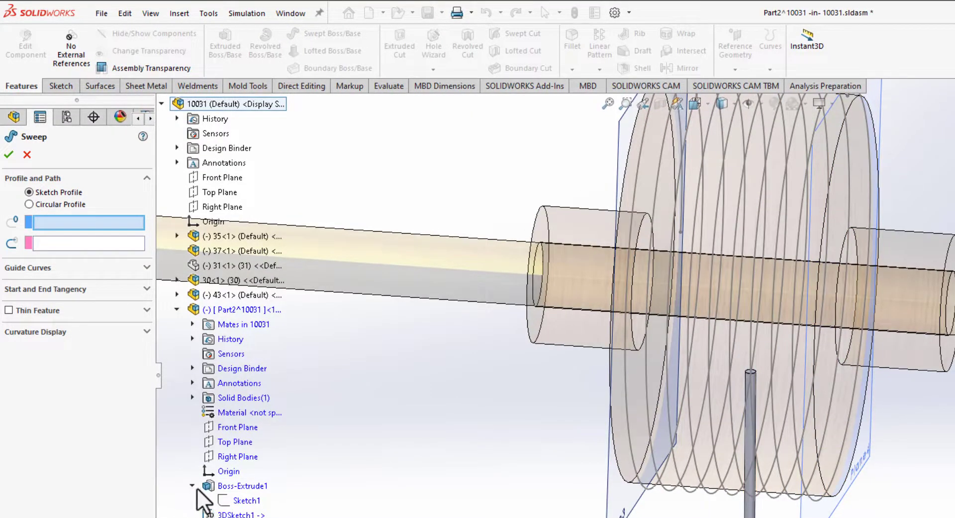
{"action": "left_click", "coordinate": [247, 500]}
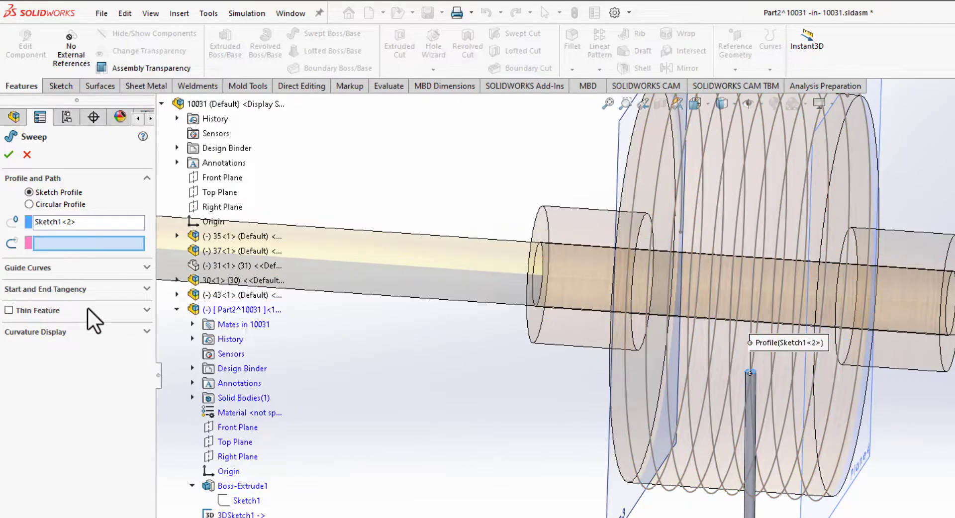
{"action": "left_click", "coordinate": [234, 514]}
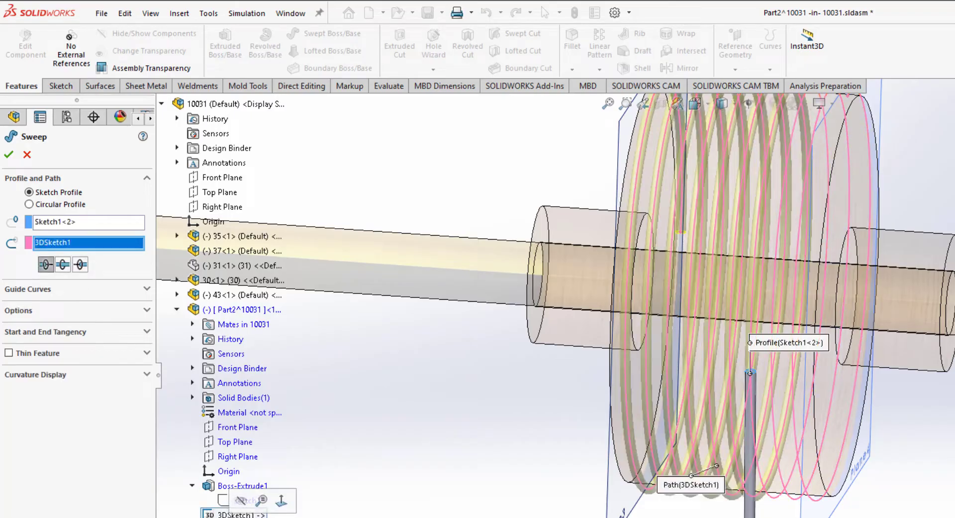
{"action": "middle_click_drag", "start_coordinate": [497, 386], "coordinate": [496, 385]}
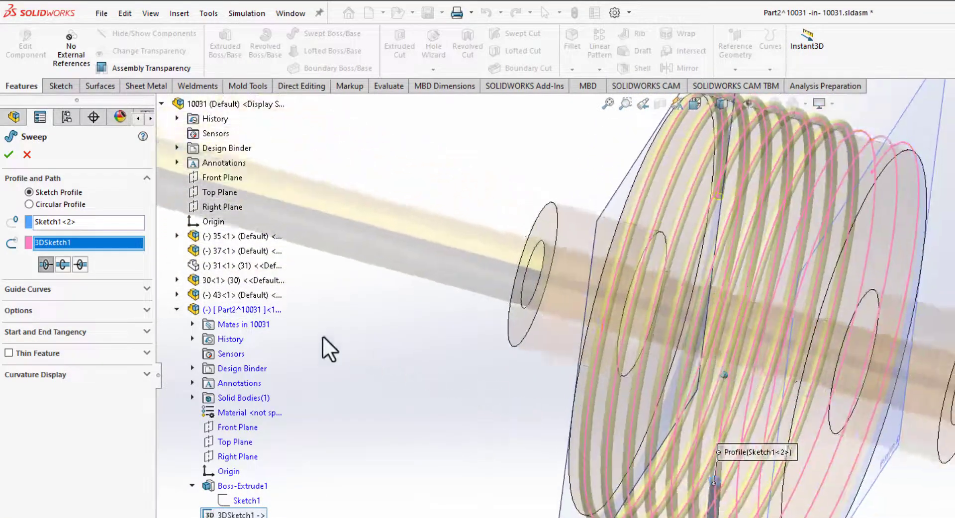
{"action": "left_click", "coordinate": [81, 266]}
{"action": "left_click", "coordinate": [42, 264]}
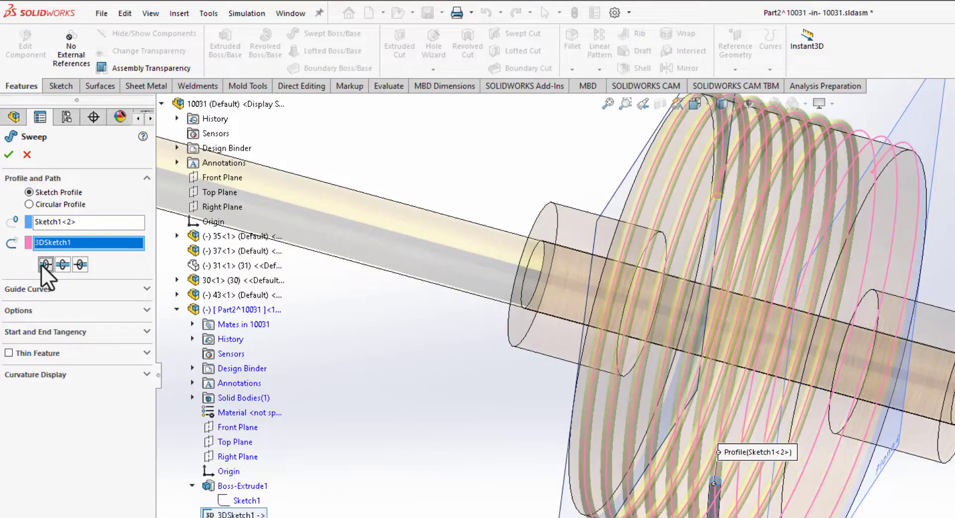
{"action": "middle_click_drag", "start_coordinate": [515, 383], "coordinate": [514, 383]}
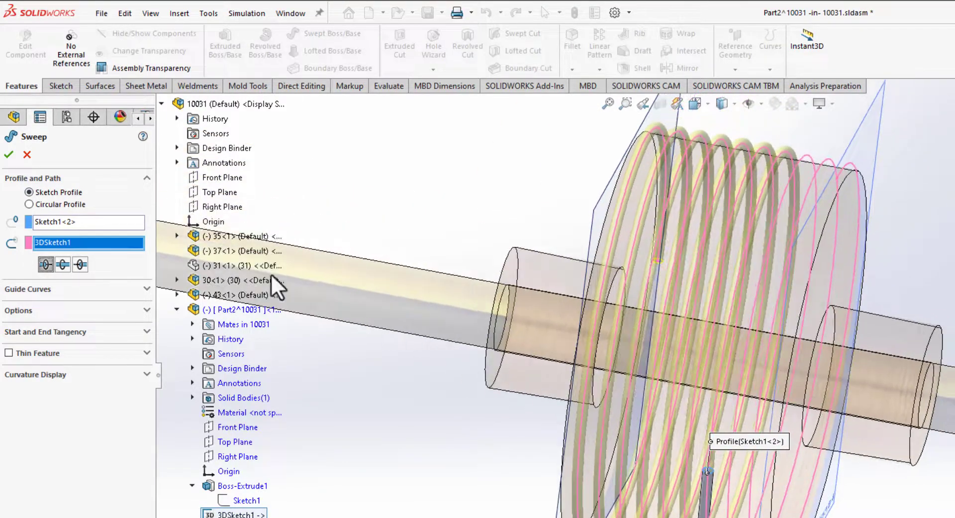
{"action": "left_click", "coordinate": [9, 158]}
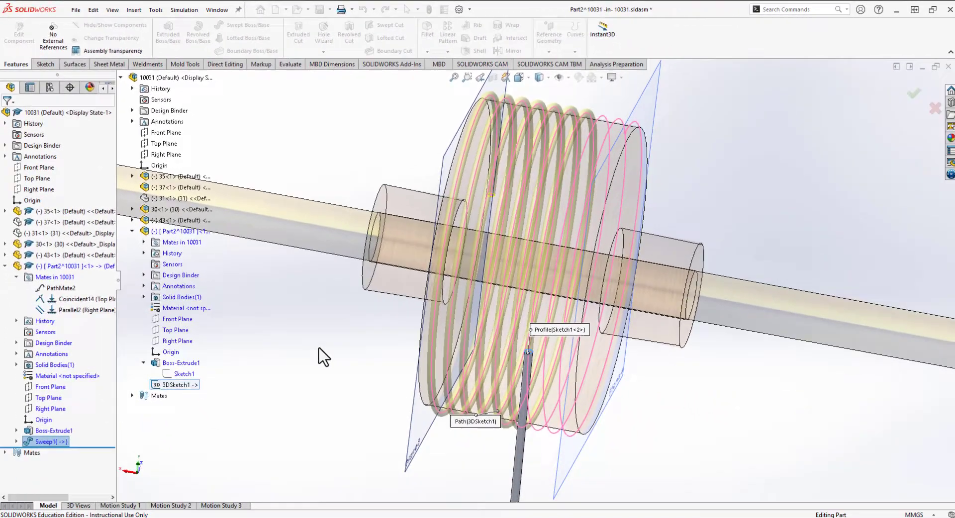
Hide all curves and planes in the graphics area and return to editing the assembly
{"action": "middle_click_drag", "start_coordinate": [318, 346], "coordinate": [318, 345]}
{"action": "key", "text": "Left"}
{"action": "key", "text": "Left"}
{"action": "key", "text": "Left"}
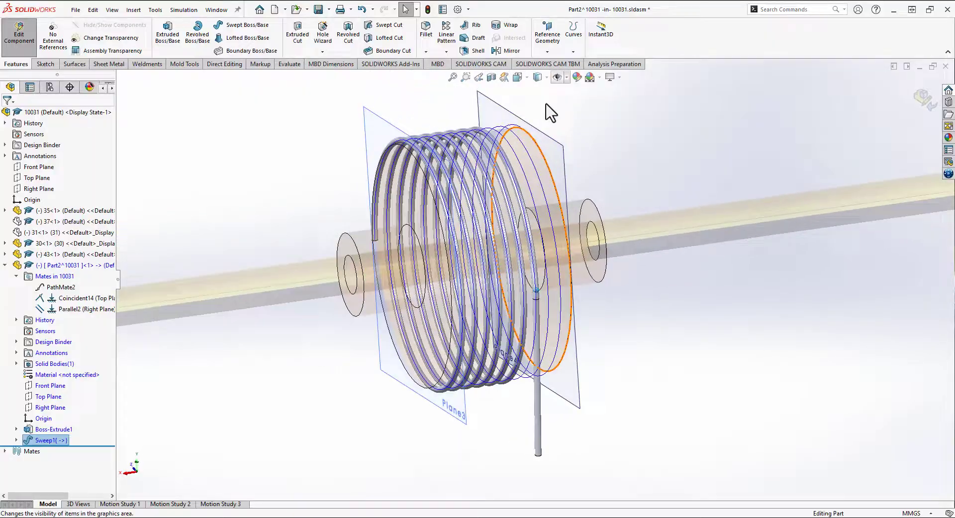
{"action": "left_click", "coordinate": [559, 77]}
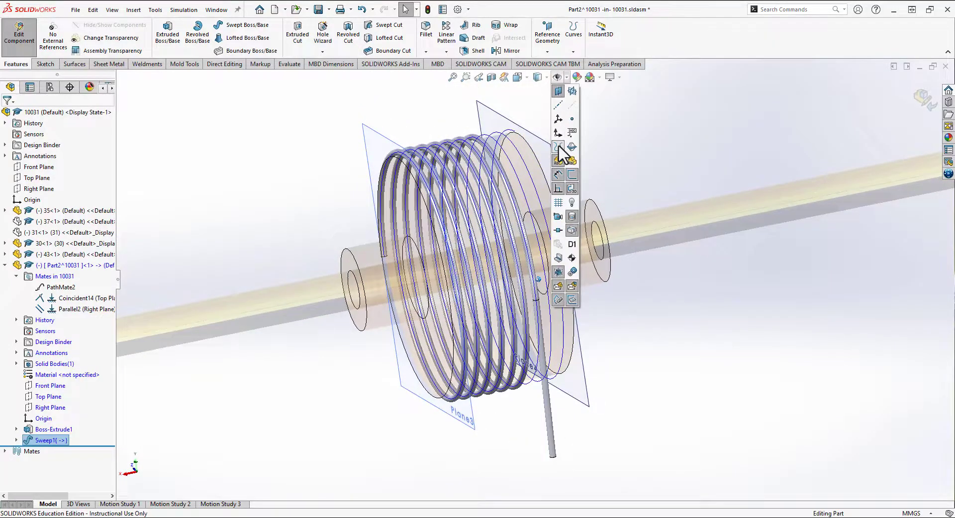
{"action": "left_click", "coordinate": [558, 147]}
{"action": "left_click", "coordinate": [723, 141]}
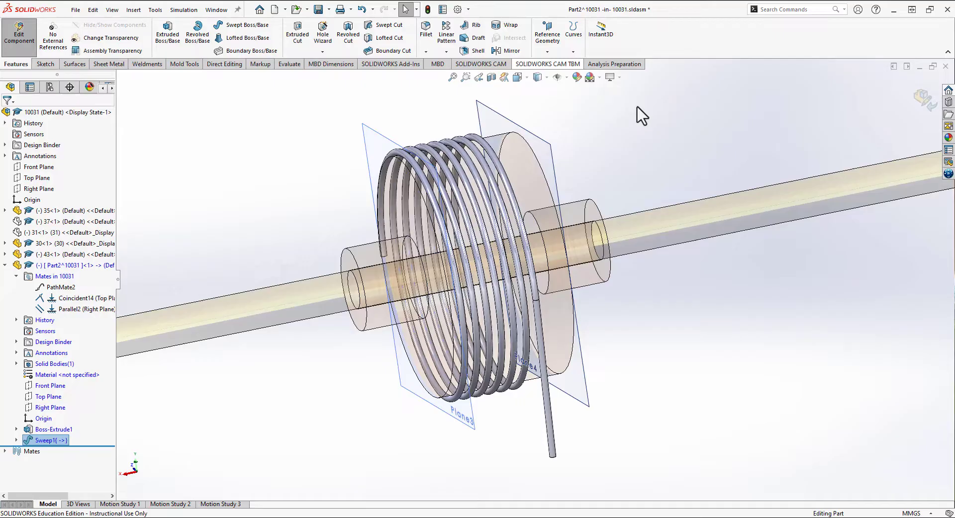
{"action": "left_click", "coordinate": [567, 79]}
{"action": "left_click", "coordinate": [561, 93]}
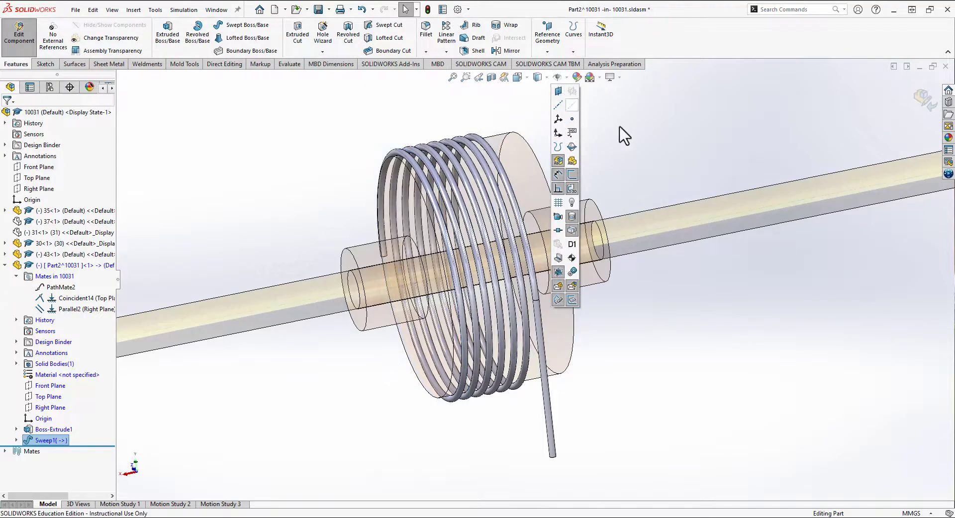
{"action": "left_click", "coordinate": [652, 145]}
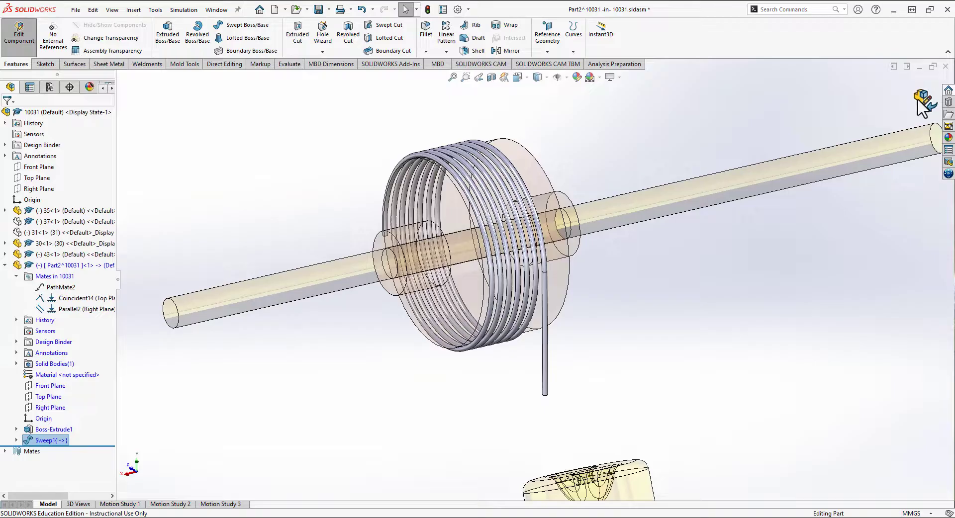
{"action": "left_click", "coordinate": [924, 101]}
{"action": "scroll", "coordinate": [918, 99], "scroll_direction": "up", "scroll_amount": 2}
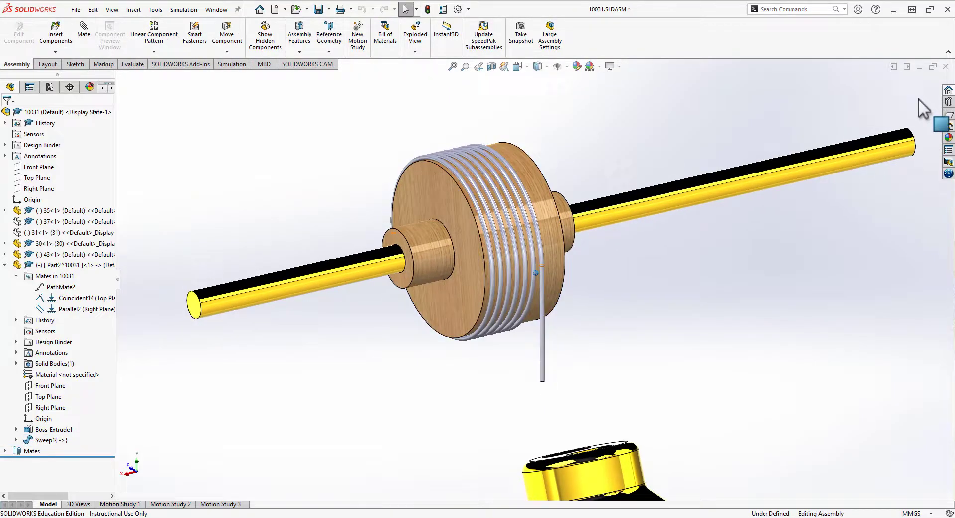
Rotate the drum in both directions and rebuild the assembly to test how the wound rope updates
{"action": "left_click_drag", "start_coordinate": [552, 225], "coordinate": [542, 283]}
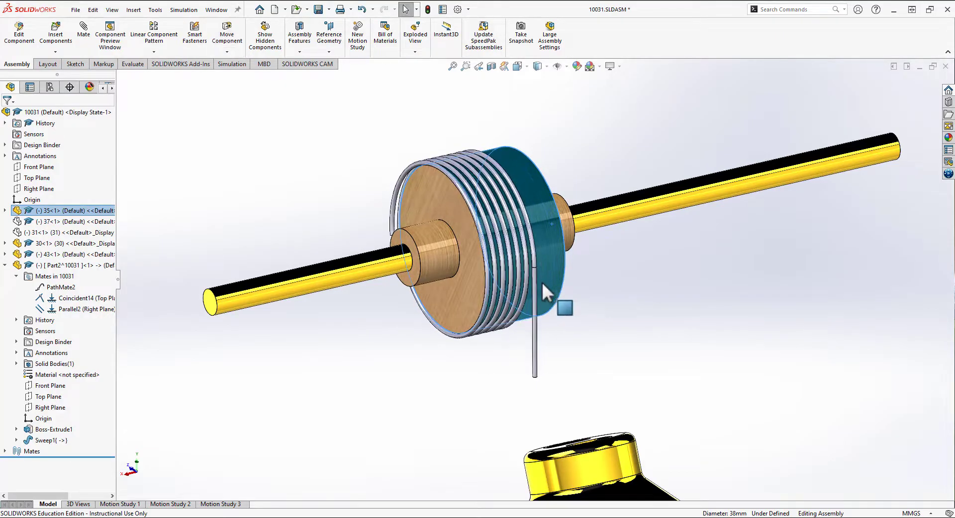
{"action": "left_click", "coordinate": [430, 11]}
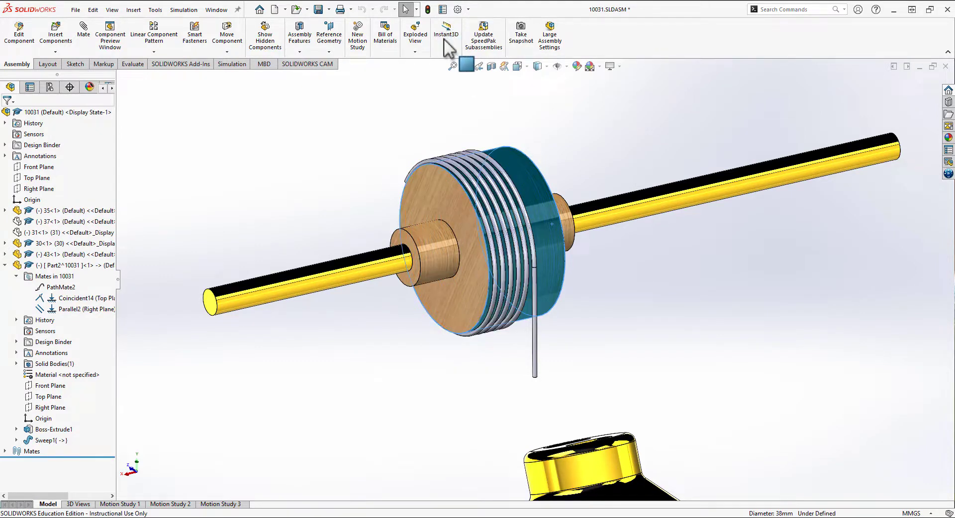
{"action": "left_click_drag", "start_coordinate": [553, 283], "coordinate": [503, 122]}
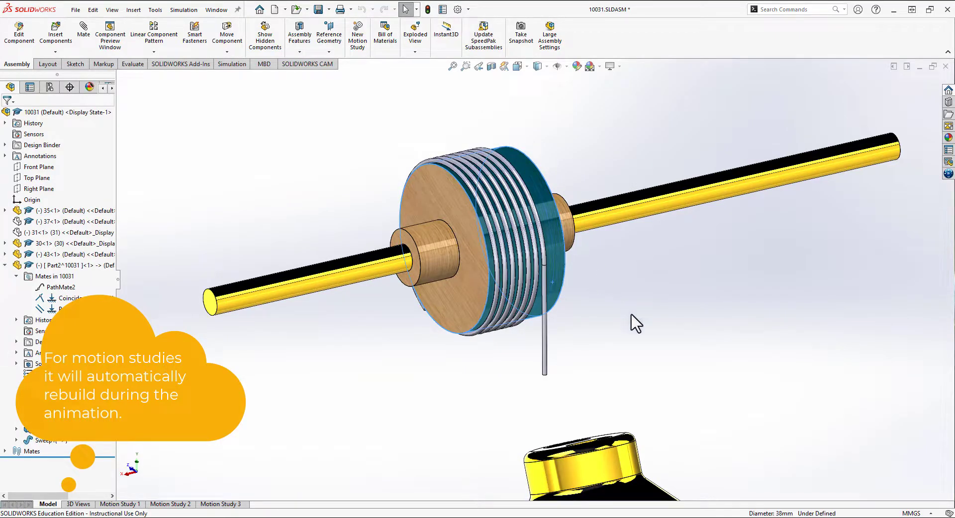
{"action": "key", "text": "Escape"}
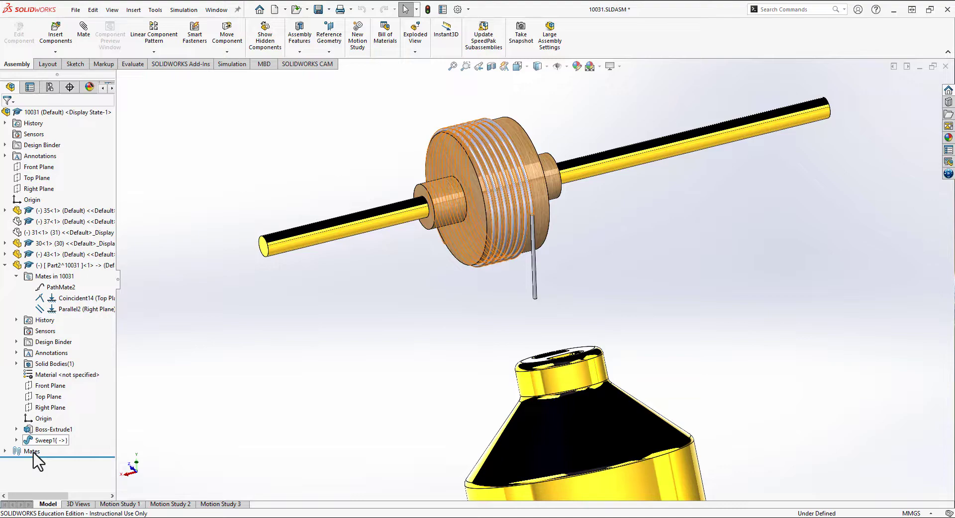
Mate the Front Plane of weight 43 coincident with the Front Plane of the rope part, clearing the preselected component first
{"action": "left_click", "coordinate": [5, 266]}
{"action": "left_click", "coordinate": [41, 255]}
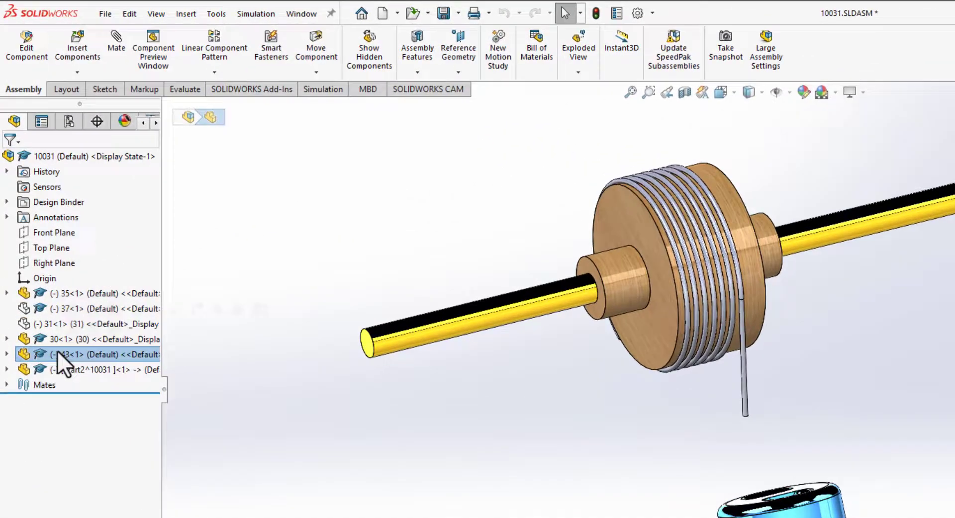
{"action": "left_click", "coordinate": [7, 354]}
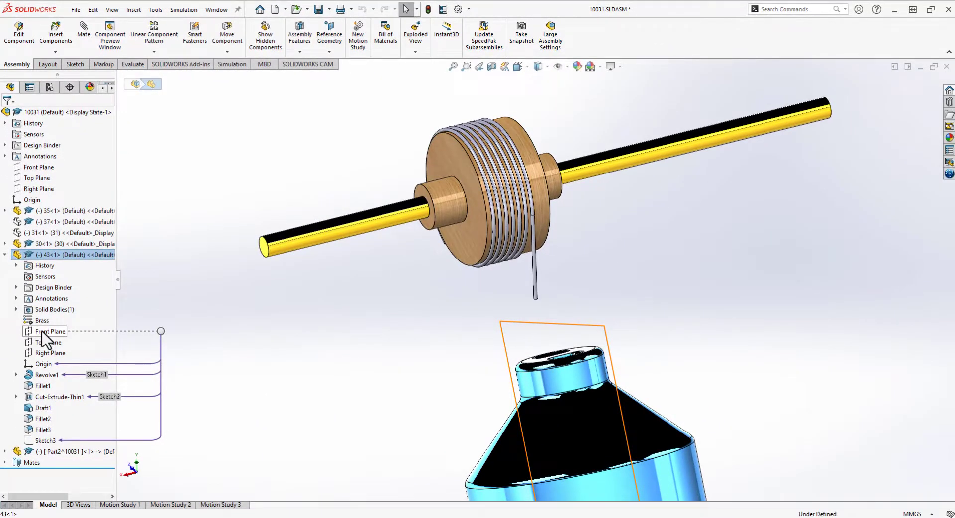
{"action": "left_click", "coordinate": [84, 33]}
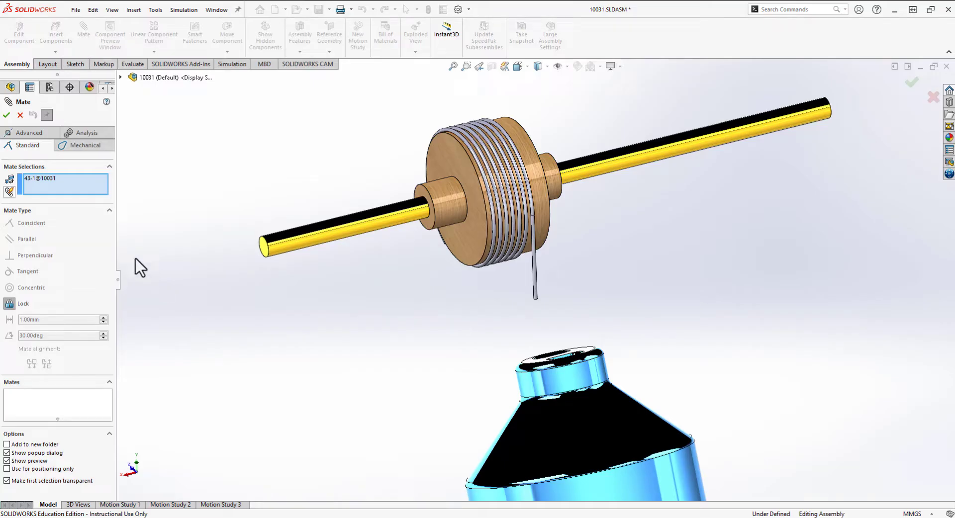
{"action": "left_click", "coordinate": [53, 179]}
{"action": "right_click", "coordinate": [60, 182]}
{"action": "left_click", "coordinate": [75, 198]}
{"action": "left_click", "coordinate": [120, 77]}
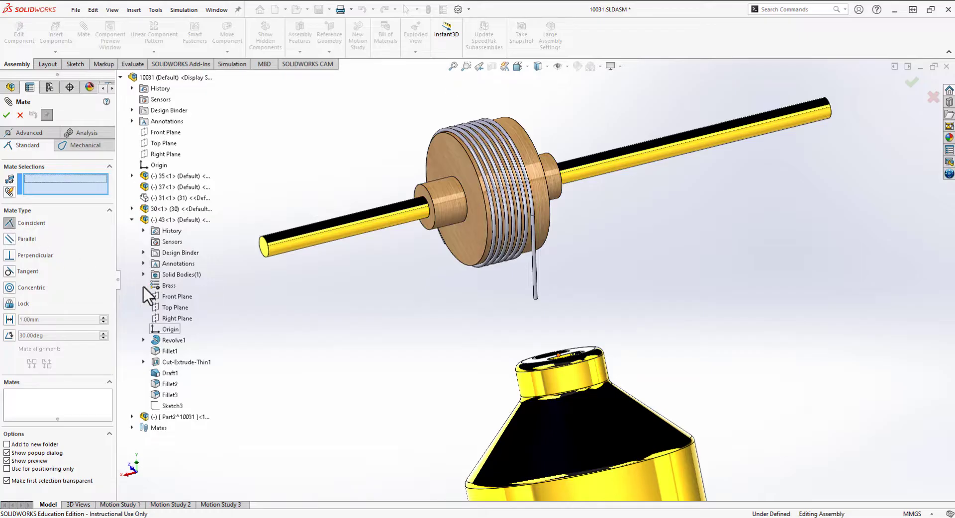
{"action": "left_click", "coordinate": [165, 297]}
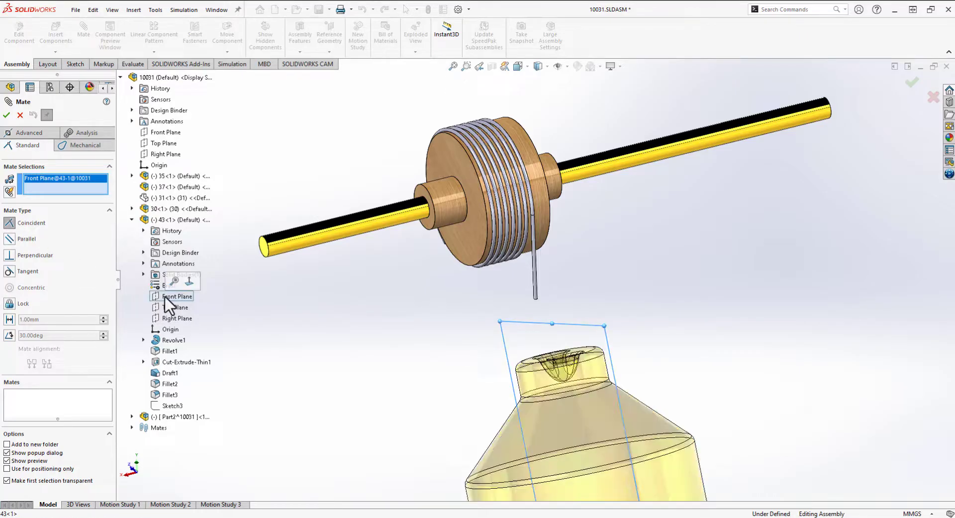
{"action": "left_click", "coordinate": [132, 416]}
{"action": "scroll", "coordinate": [188, 433], "scroll_direction": "down", "scroll_amount": 2}
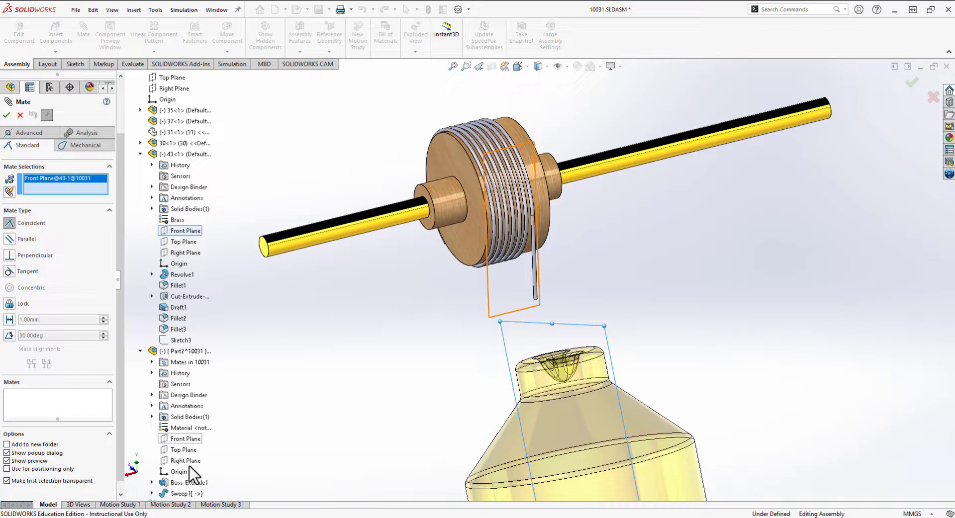
{"action": "left_click", "coordinate": [192, 441]}
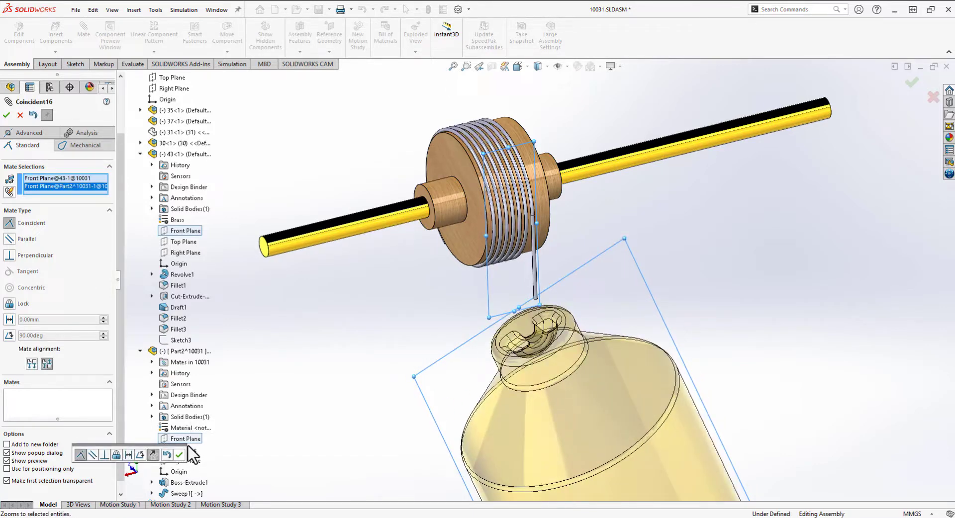
{"action": "left_click", "coordinate": [179, 455]}
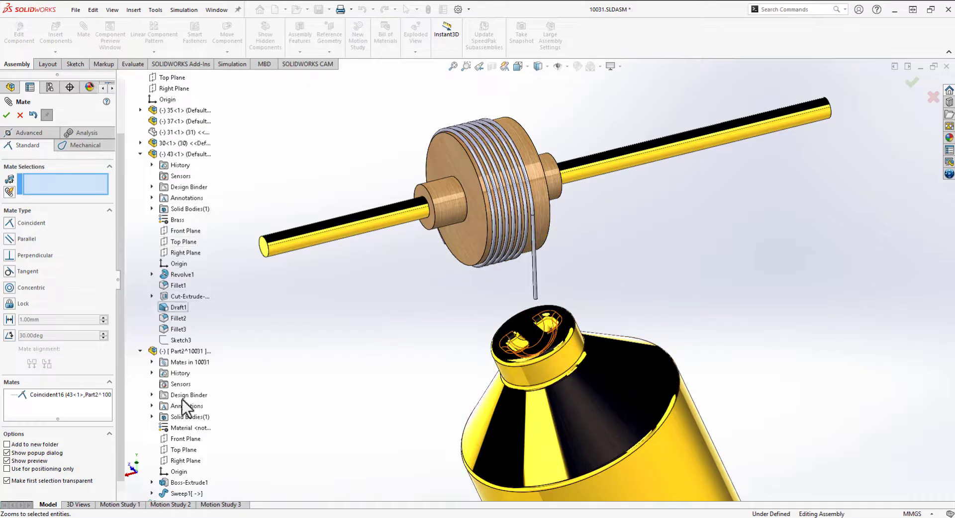
Add a coincident mate between the Right Plane of weight 43 and the Right Plane of the rope part
{"action": "left_click", "coordinate": [183, 253]}
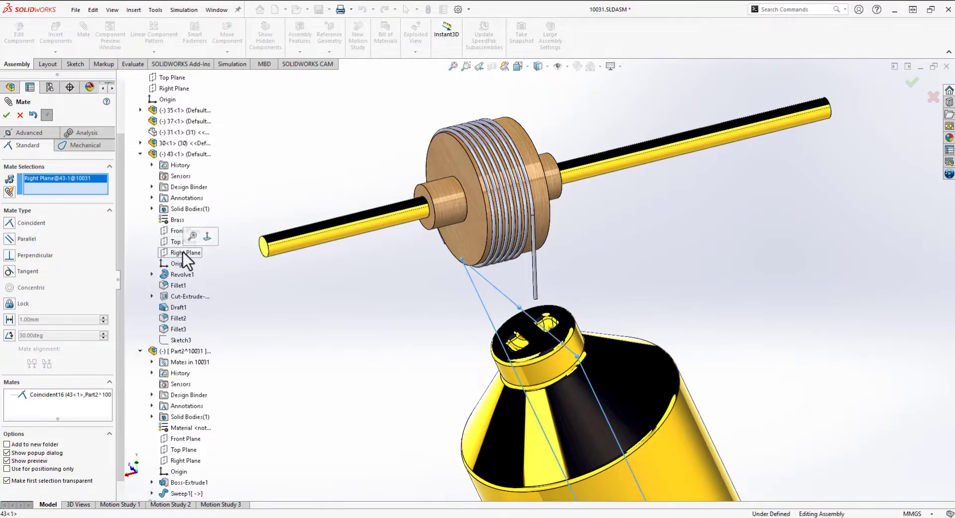
{"action": "left_click", "coordinate": [184, 461]}
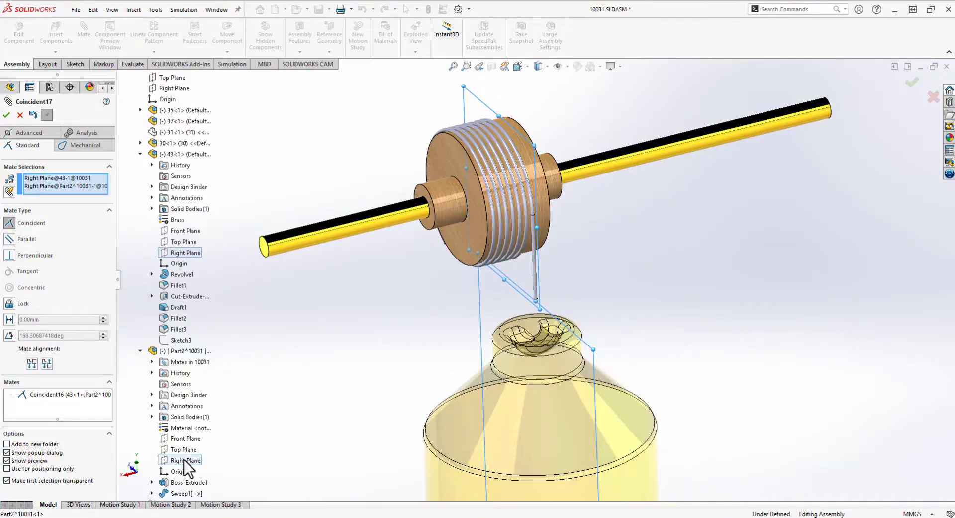
{"action": "left_click", "coordinate": [6, 116]}
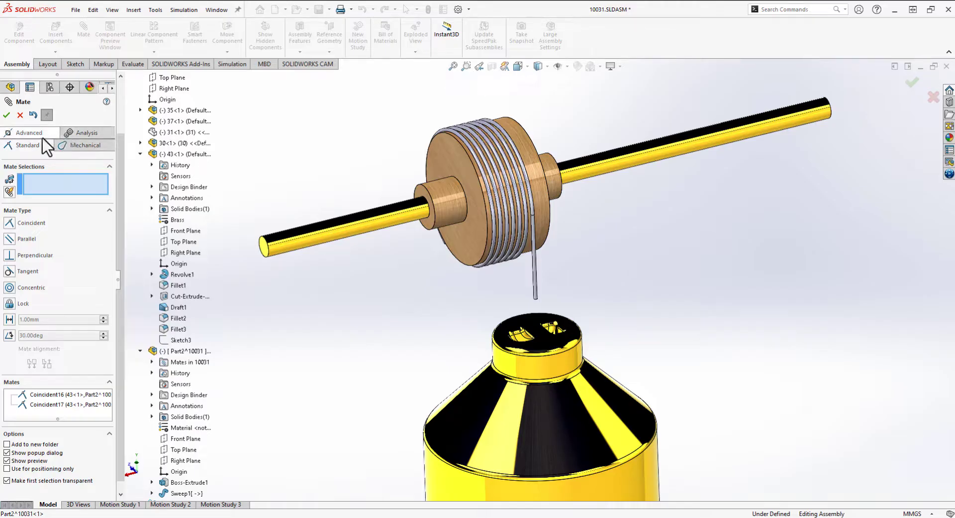
Start a Rack Pinion mate and show the weight's Revolve1 sketch, using its vertical axis line as the rack
{"action": "left_click", "coordinate": [67, 145]}
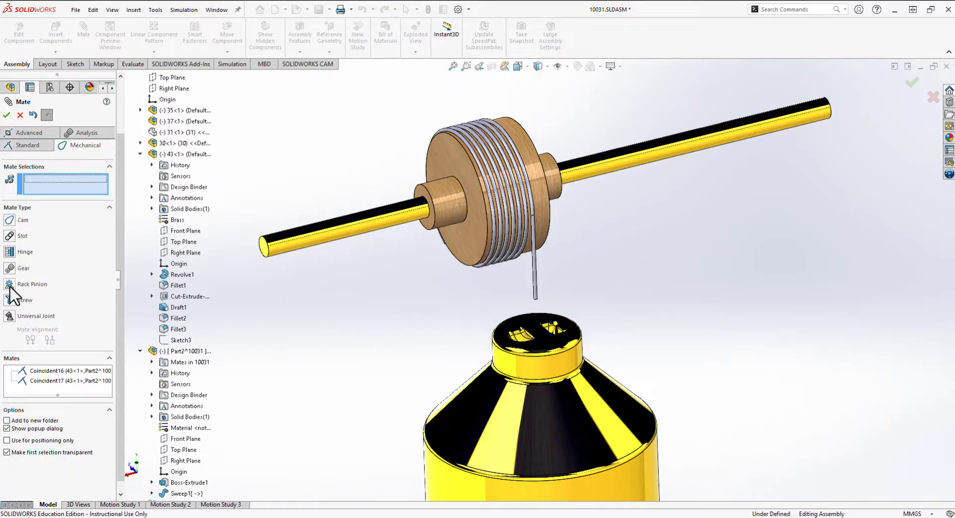
{"action": "left_click", "coordinate": [9, 285]}
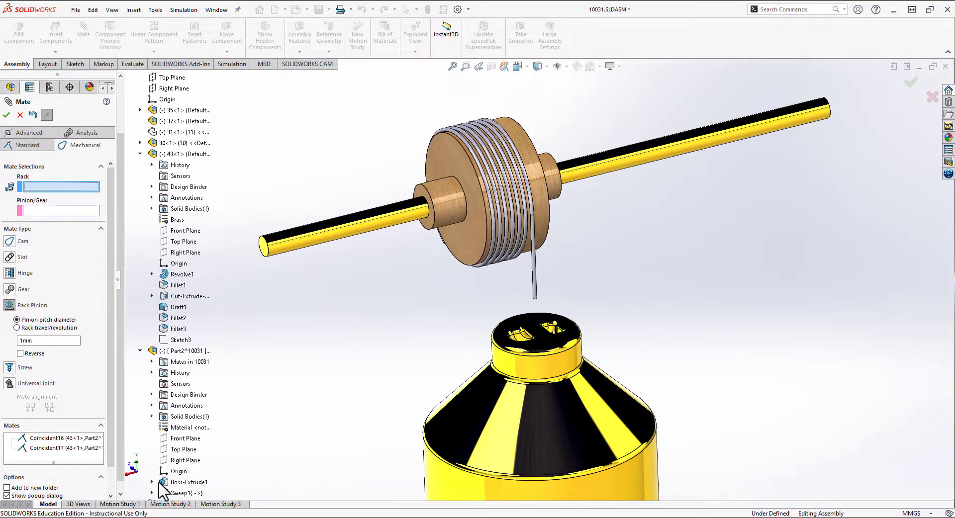
{"action": "scroll", "coordinate": [159, 484], "scroll_direction": "down", "scroll_amount": 4}
{"action": "scroll", "coordinate": [159, 484], "scroll_direction": "up", "scroll_amount": 5}
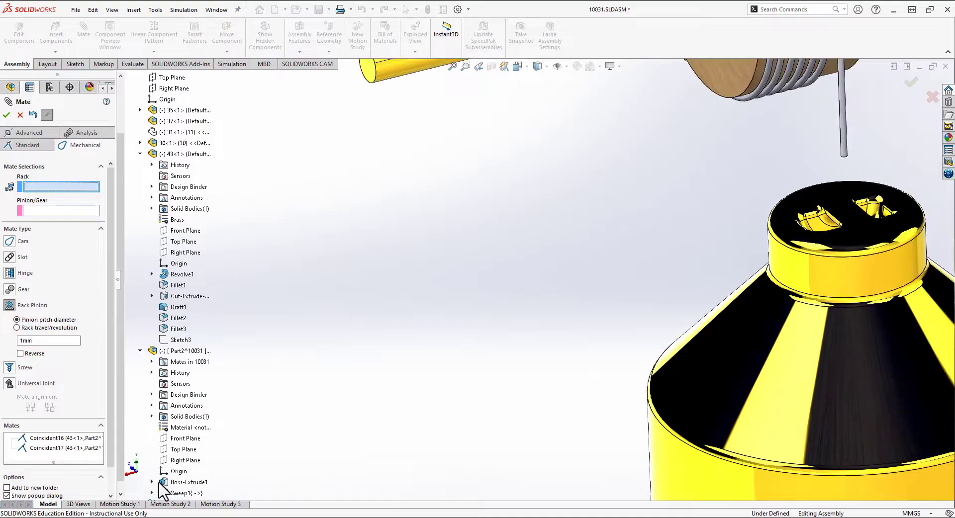
{"action": "scroll", "coordinate": [161, 490], "scroll_direction": "down", "scroll_amount": 1}
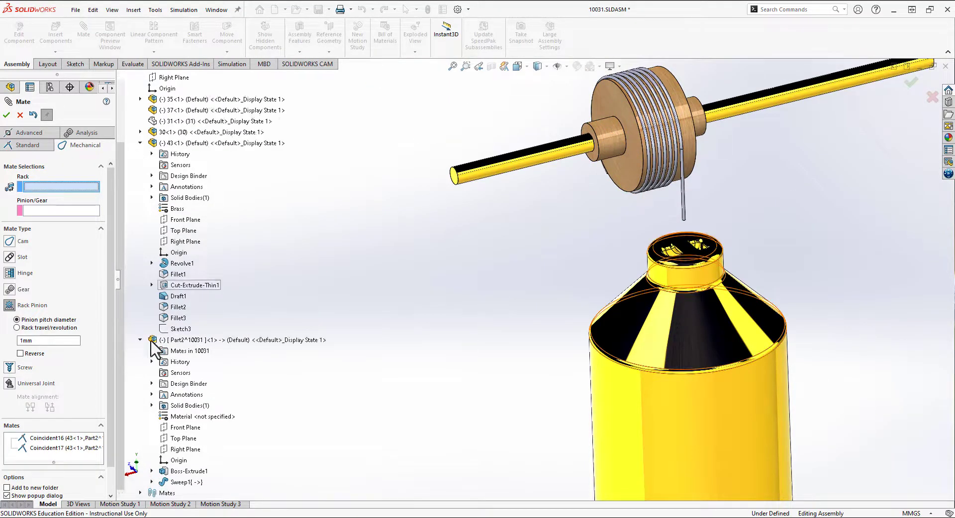
{"action": "left_click", "coordinate": [152, 263]}
{"action": "right_click", "coordinate": [182, 275]}
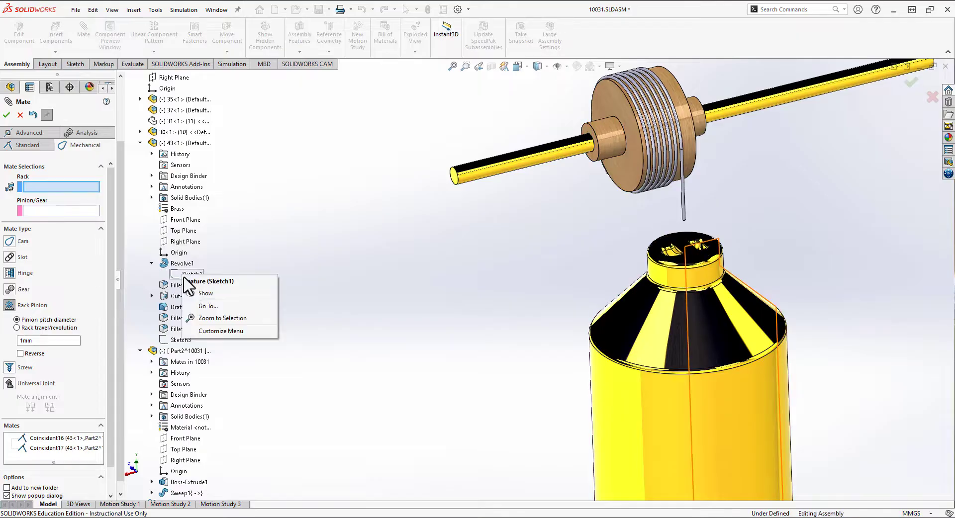
{"action": "left_click", "coordinate": [205, 294]}
{"action": "left_click", "coordinate": [312, 301]}
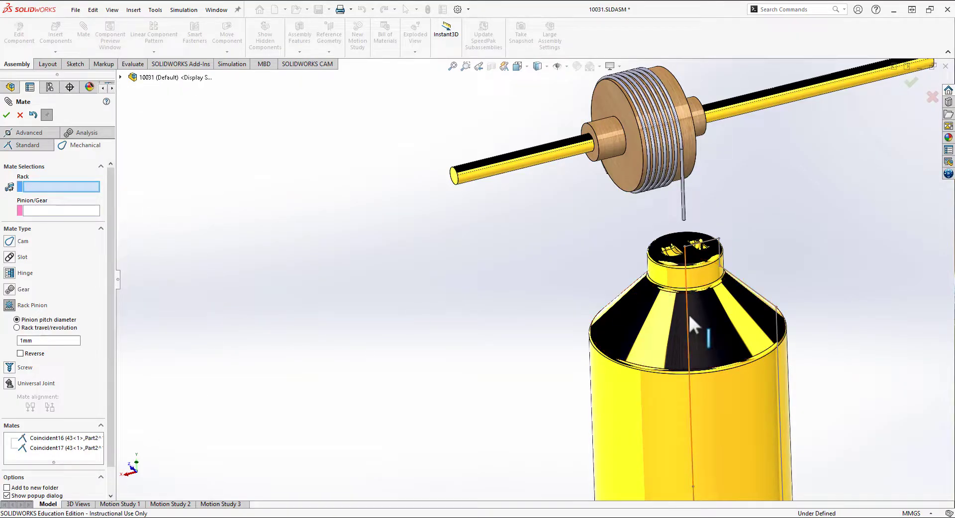
{"action": "left_click", "coordinate": [688, 314]}
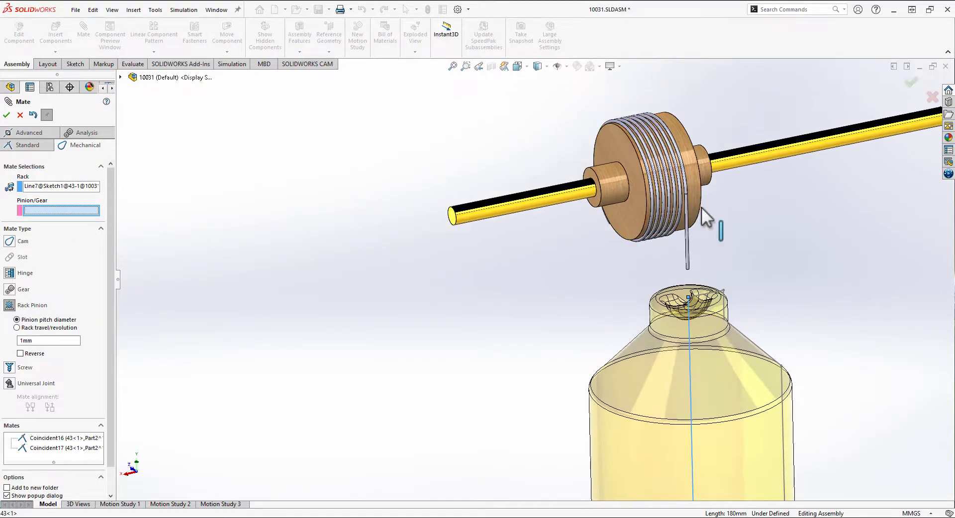
Use the drum's circular flange edge as the pinion and complete the mate with rack travel/revolution of 119.38 mm and Reverse enabled
{"action": "left_click", "coordinate": [702, 209]}
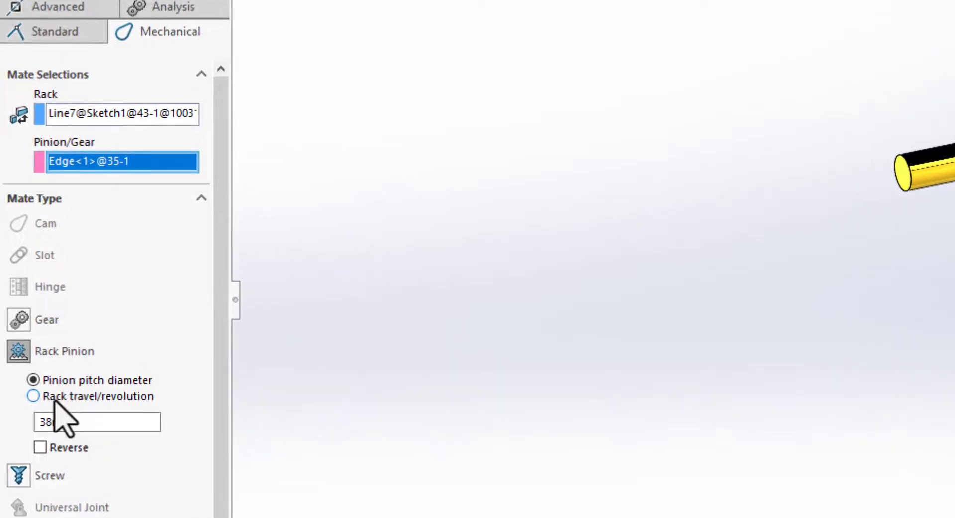
{"action": "left_click", "coordinate": [54, 398]}
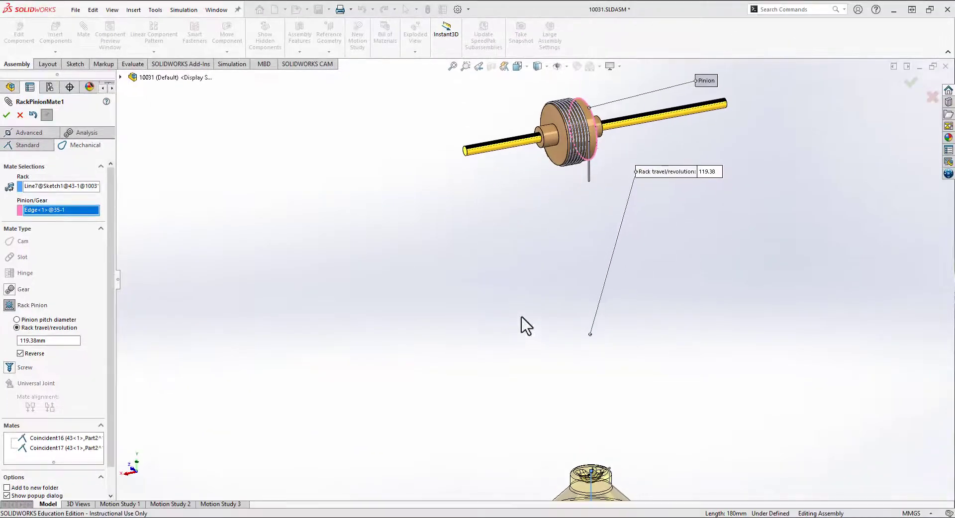
{"action": "left_click", "coordinate": [6, 115]}
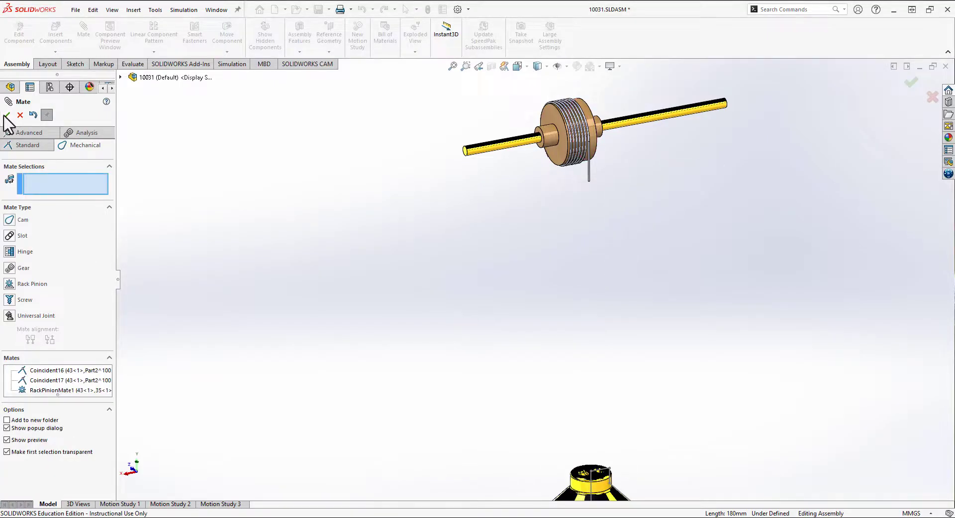
{"action": "left_click", "coordinate": [6, 118]}
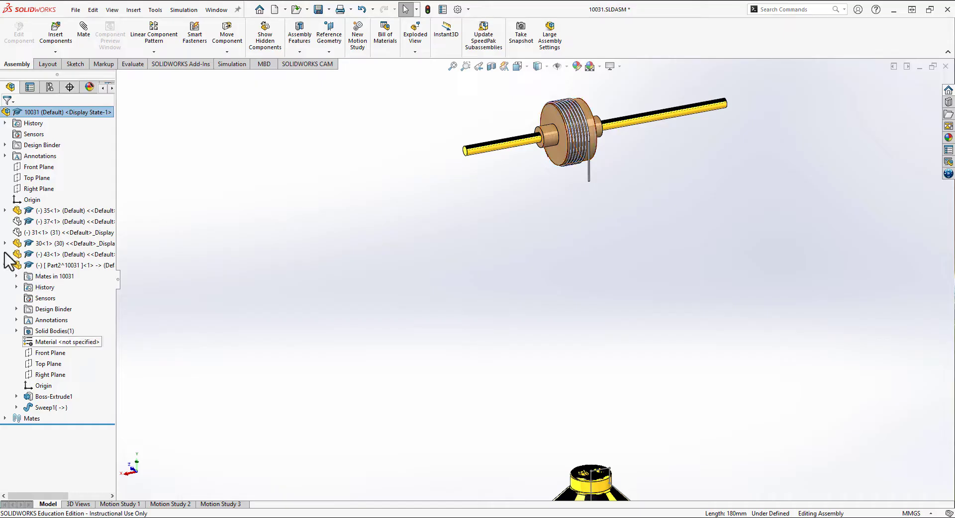
Temporarily suppress RackPinionMate1 to raise the weight close beneath the rope's free end, and unsuppress the mate
{"action": "left_click", "coordinate": [6, 265]}
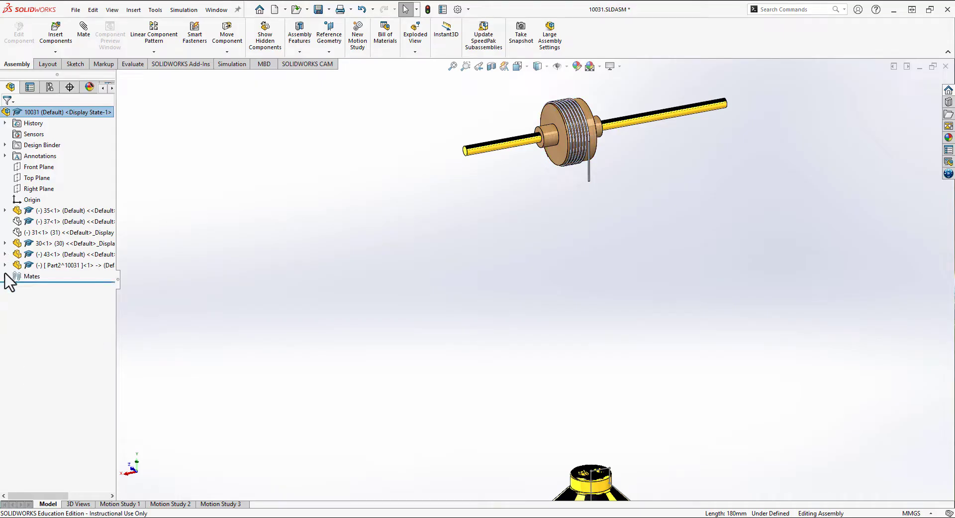
{"action": "left_click", "coordinate": [5, 276]}
{"action": "right_click", "coordinate": [66, 420]}
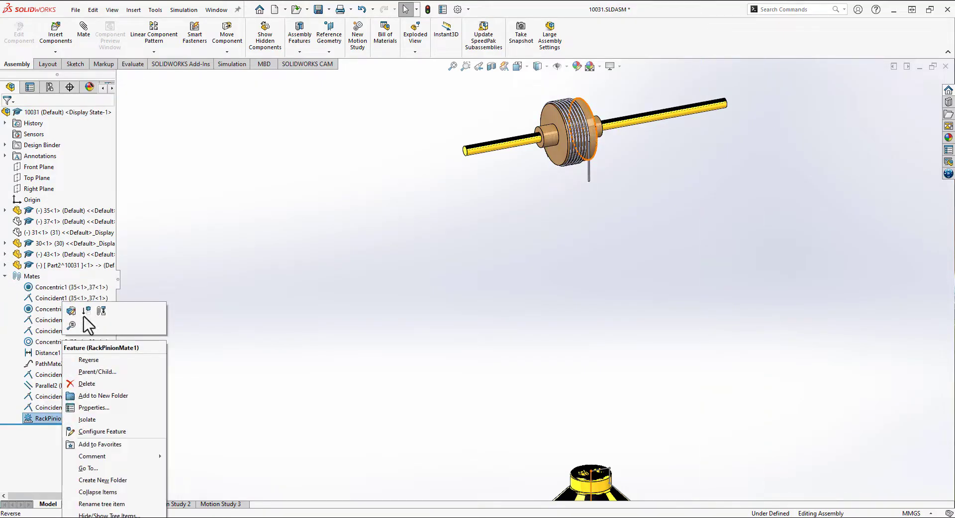
{"action": "left_click", "coordinate": [86, 311]}
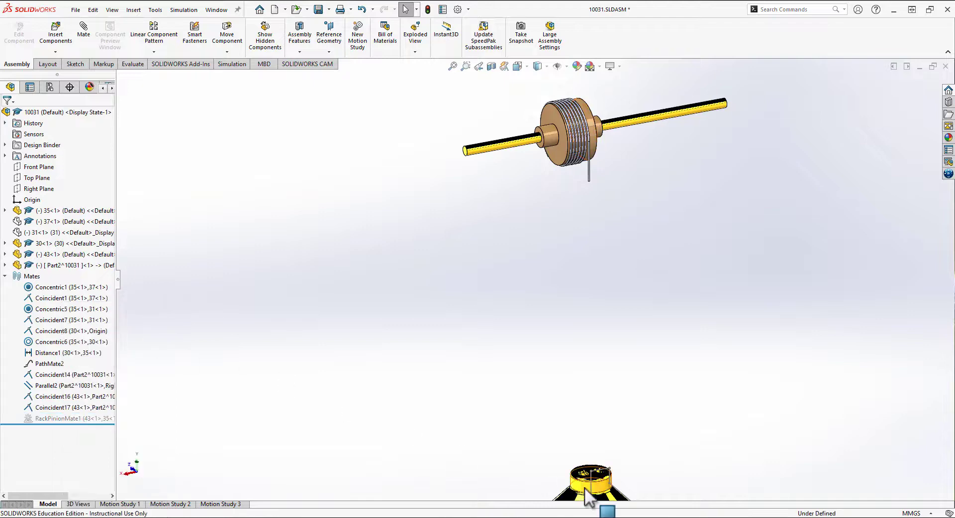
{"action": "left_click_drag", "start_coordinate": [587, 393], "coordinate": [591, 118]}
{"action": "right_click", "coordinate": [65, 420]}
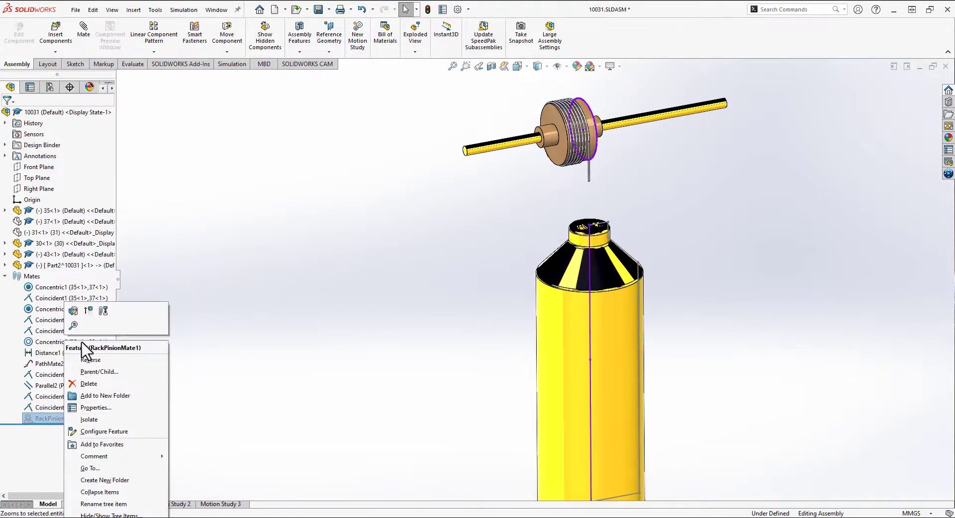
{"action": "left_click", "coordinate": [87, 312]}
Test the mated motion by moving the weight upward, and toggle the Reverse option of RackPinionMate1
{"action": "scroll", "coordinate": [612, 207], "scroll_direction": "down", "scroll_amount": 5}
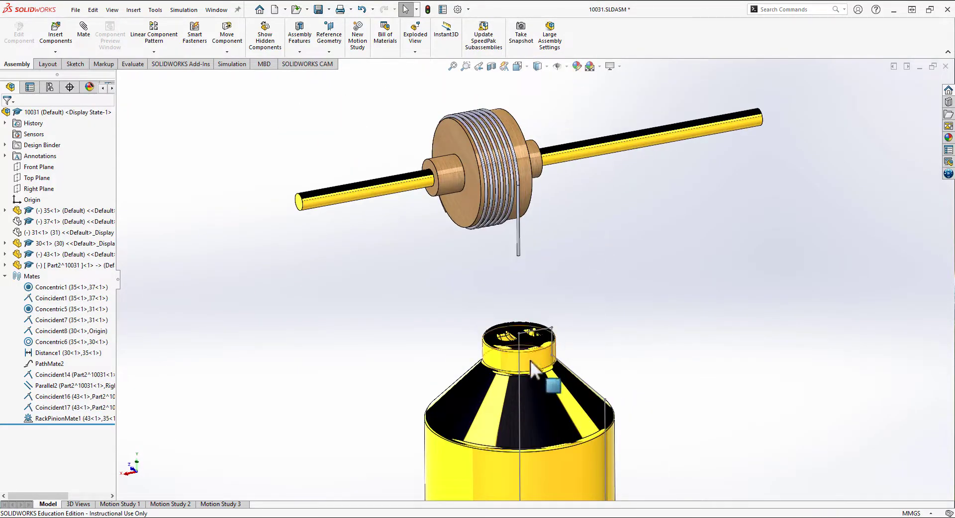
{"action": "left_click_drag", "start_coordinate": [530, 360], "coordinate": [517, 299]}
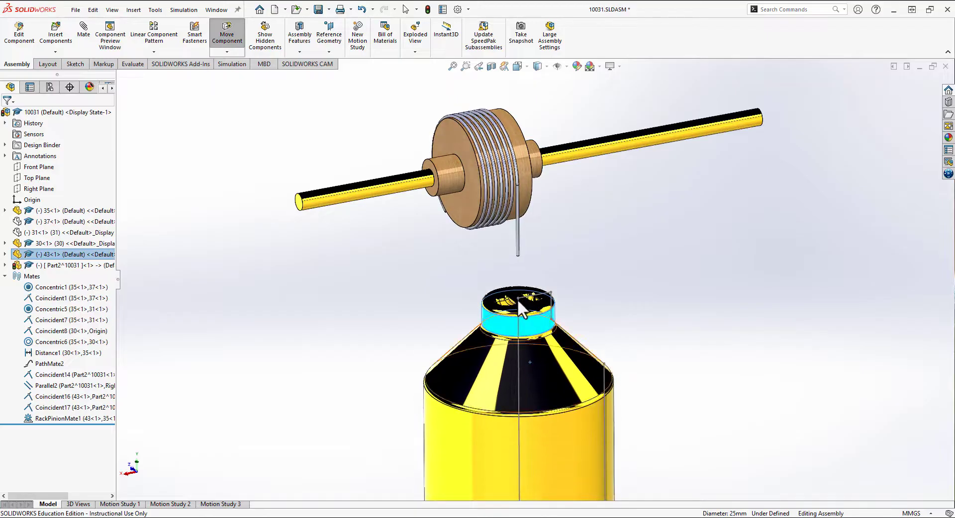
{"action": "right_click", "coordinate": [65, 418]}
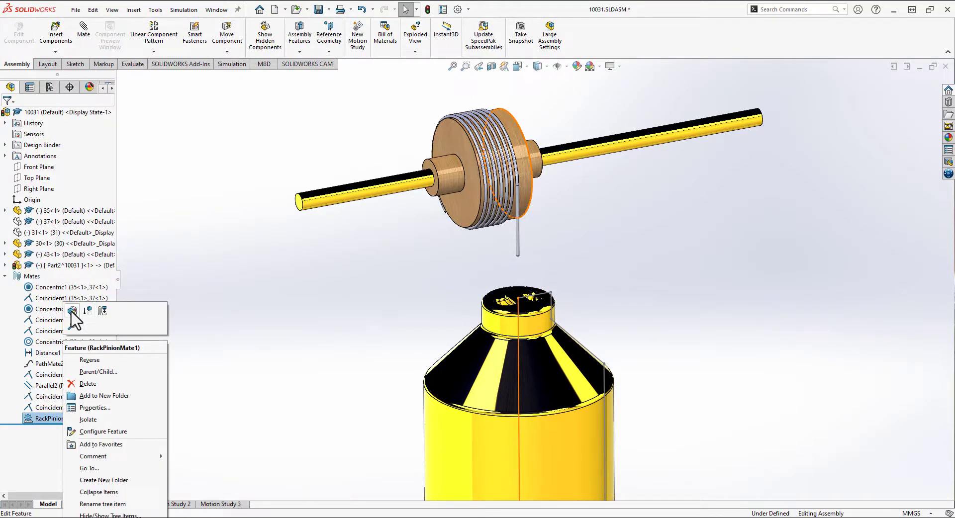
{"action": "left_click", "coordinate": [73, 311]}
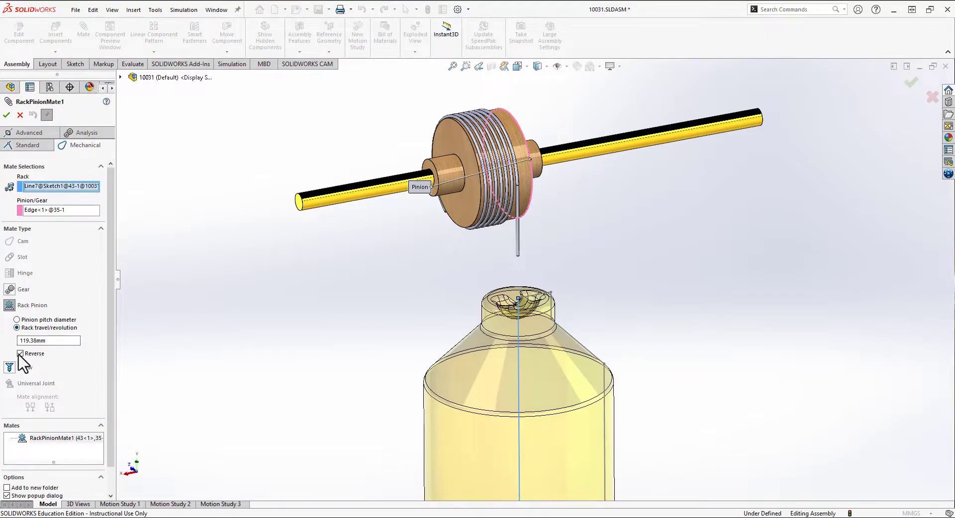
{"action": "left_click", "coordinate": [20, 354]}
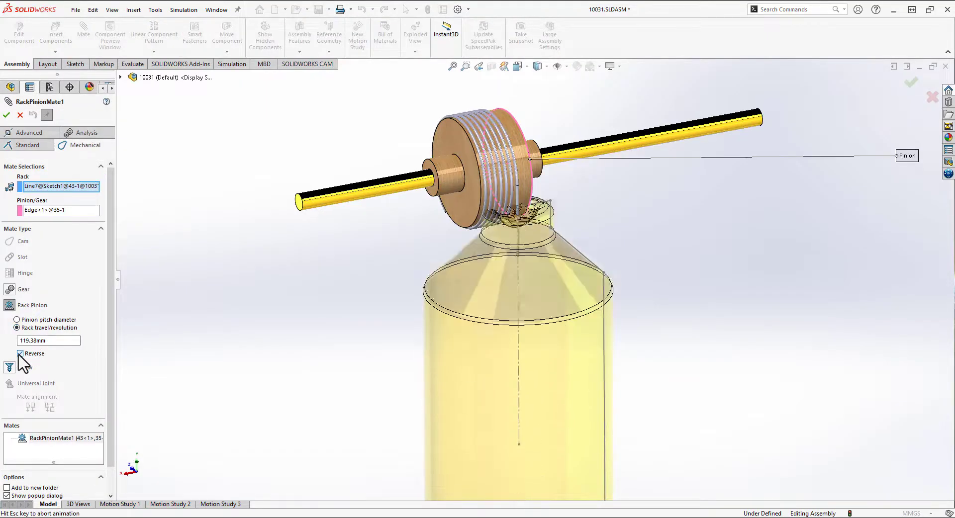
{"action": "left_click", "coordinate": [7, 116]}
{"action": "left_click", "coordinate": [6, 116]}
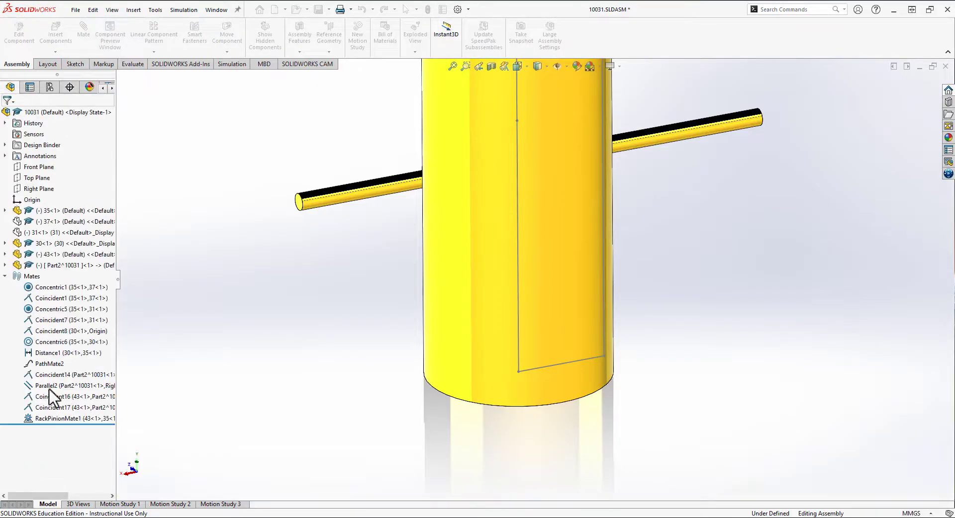
Suppress RackPinionMate1 and lower the weight until its cap sits just below the rope's free end
{"action": "right_click", "coordinate": [56, 419]}
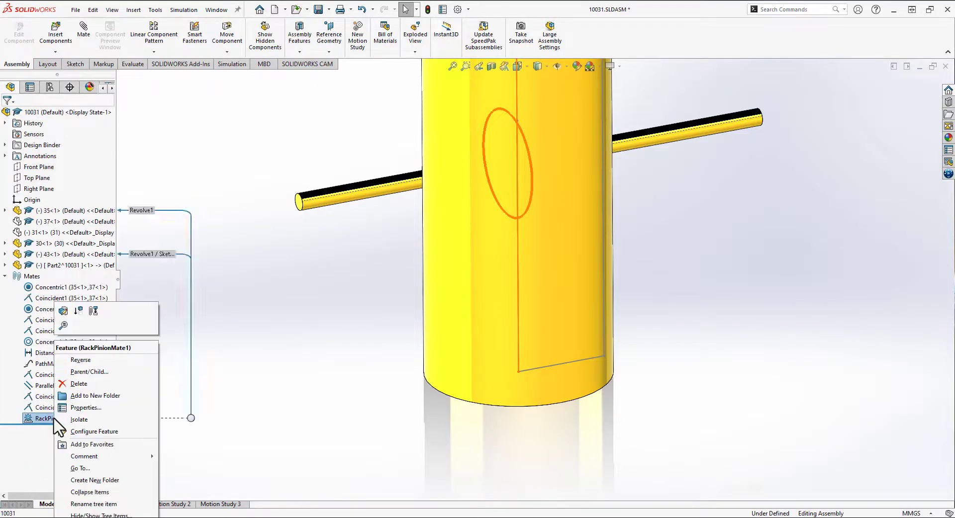
{"action": "left_click", "coordinate": [78, 312]}
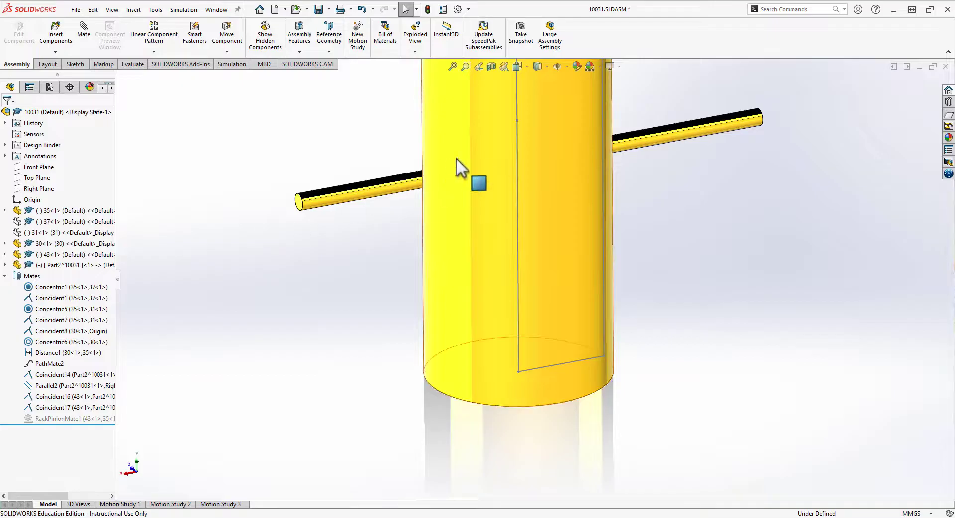
{"action": "left_click_drag", "start_coordinate": [470, 166], "coordinate": [486, 507]}
{"action": "left_click_drag", "start_coordinate": [488, 393], "coordinate": [490, 503]}
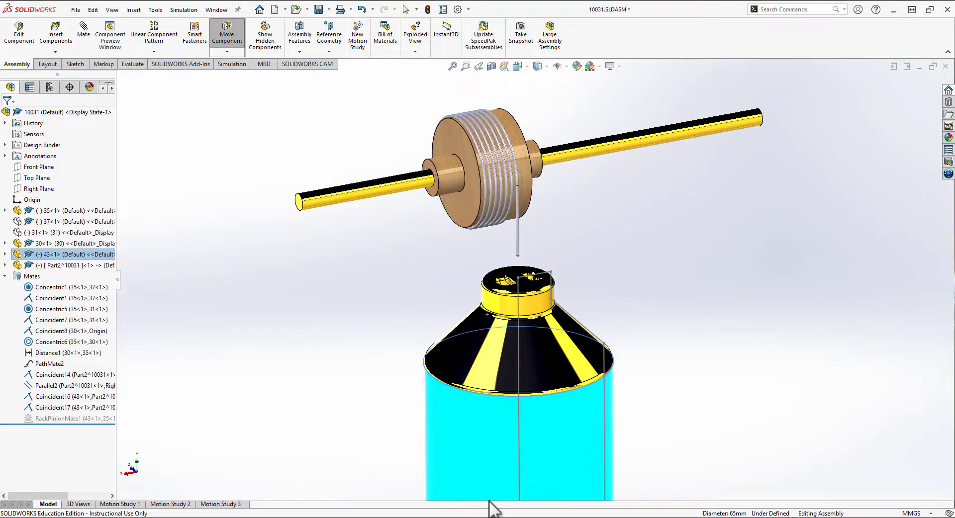
Unsuppress RackPinionMate1 and move the weight a short distance down, away from the rope's free end
{"action": "right_click", "coordinate": [59, 419]}
{"action": "left_click", "coordinate": [84, 313]}
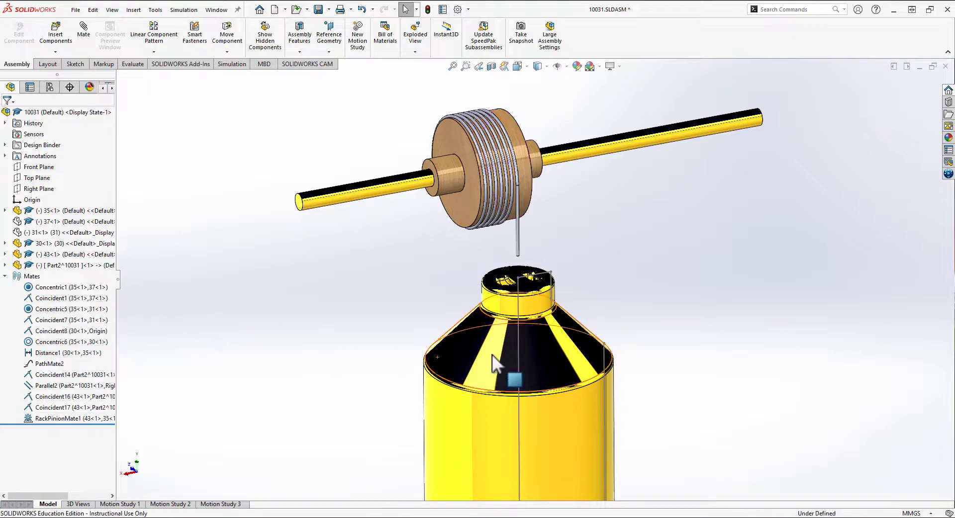
{"action": "left_click_drag", "start_coordinate": [493, 398], "coordinate": [490, 446]}
{"action": "key", "text": "Escape"}
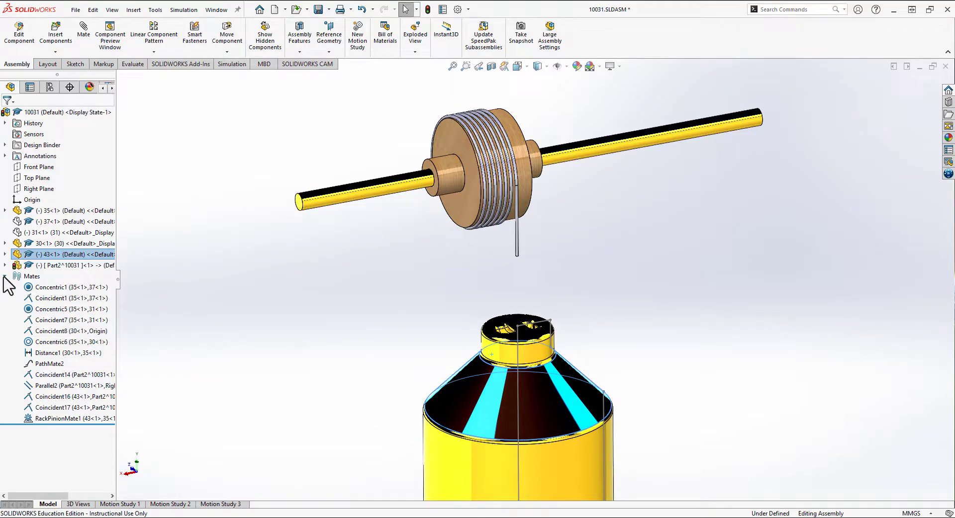
Hide Sketch1 under the Revolve1 feature of weight part 43
{"action": "left_click", "coordinate": [5, 276]}
{"action": "left_click", "coordinate": [5, 265]}
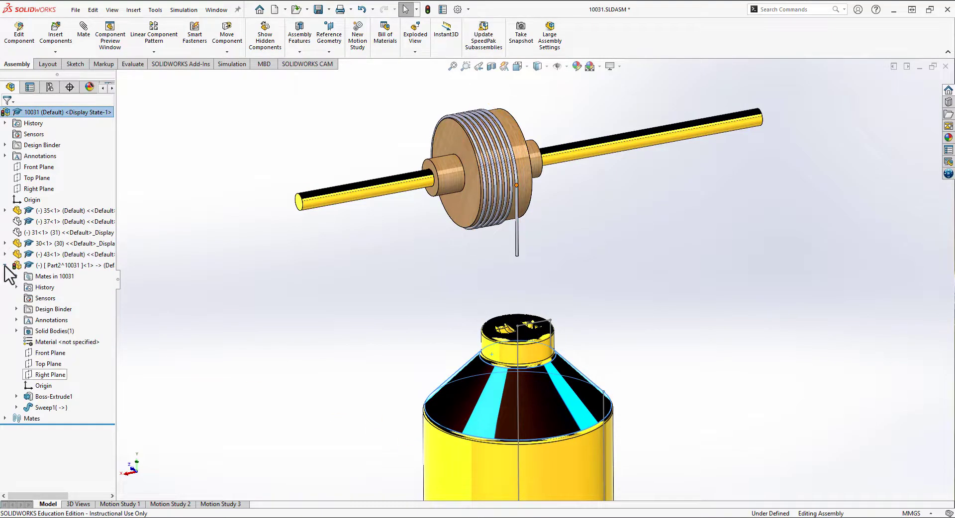
{"action": "left_click", "coordinate": [4, 265]}
{"action": "left_click", "coordinate": [5, 255]}
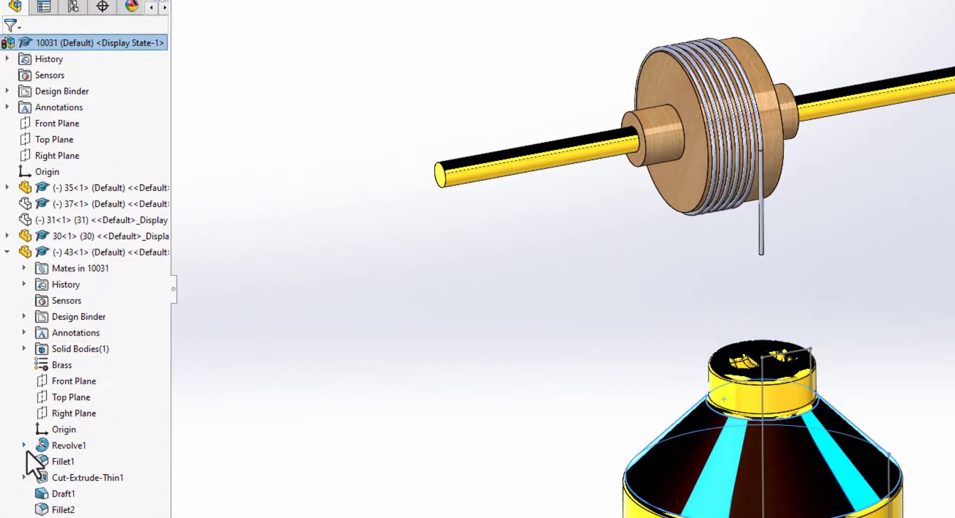
{"action": "left_click", "coordinate": [24, 445]}
{"action": "right_click", "coordinate": [64, 459]}
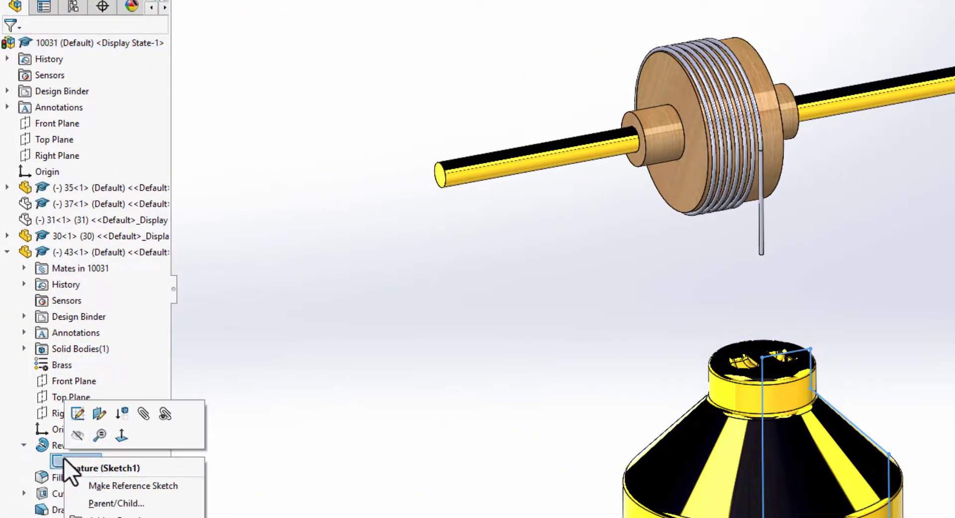
{"action": "left_click", "coordinate": [77, 438]}
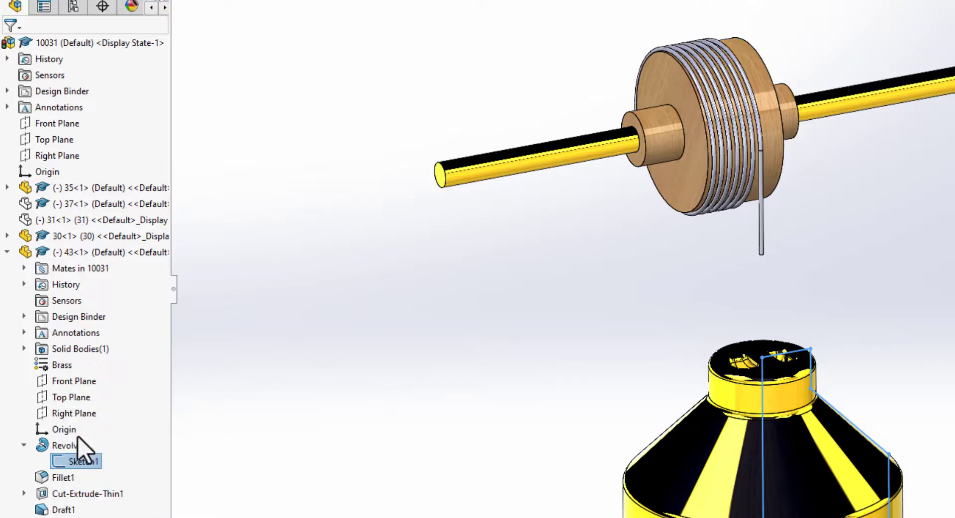
{"action": "left_click", "coordinate": [7, 252]}
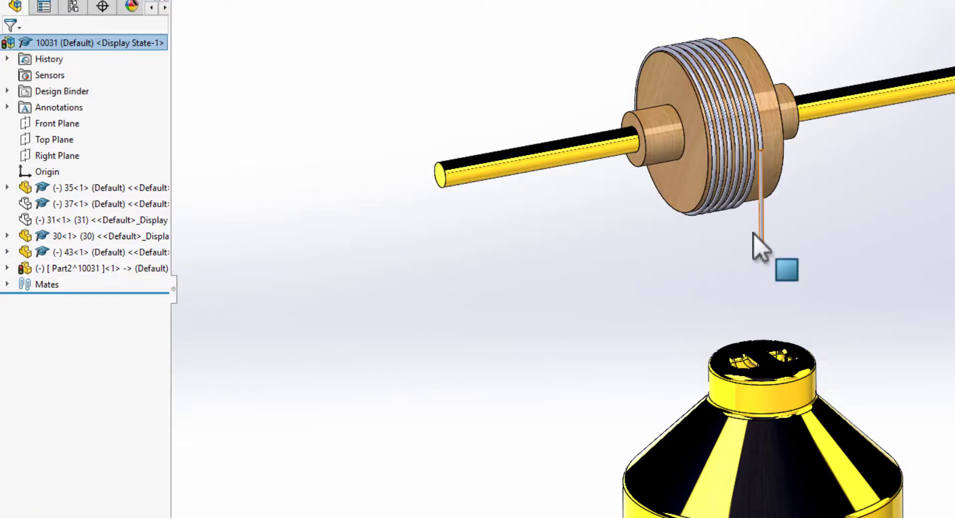
Edit the rope part in context, changing Boss-Extrude1 to end Up To Surface at the weight's top face, and return to the assembly
{"action": "left_click", "coordinate": [8, 268]}
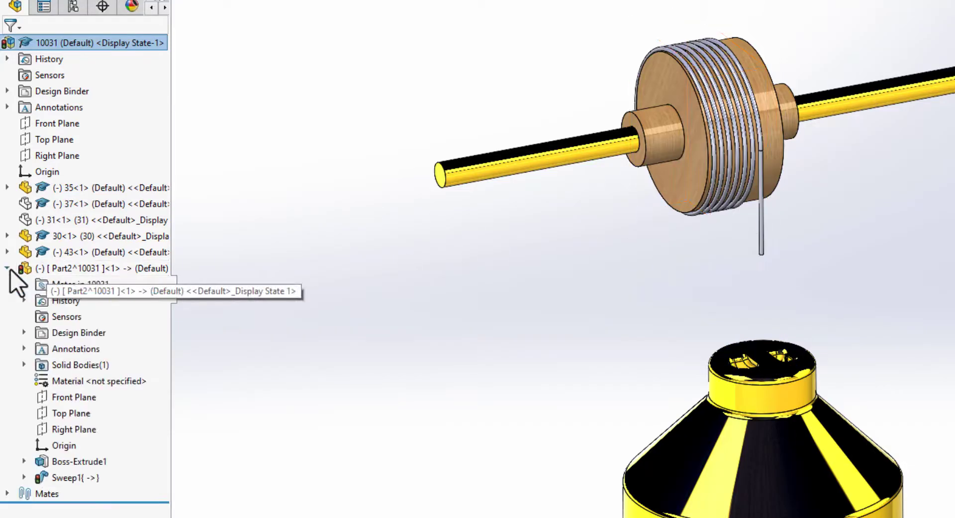
{"action": "right_click", "coordinate": [70, 271]}
{"action": "left_click", "coordinate": [152, 102]}
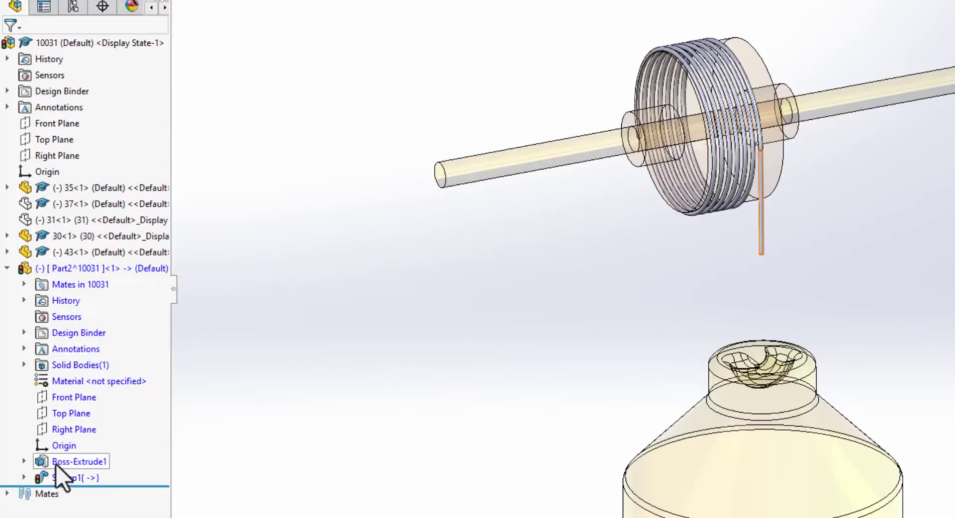
{"action": "right_click", "coordinate": [56, 465]}
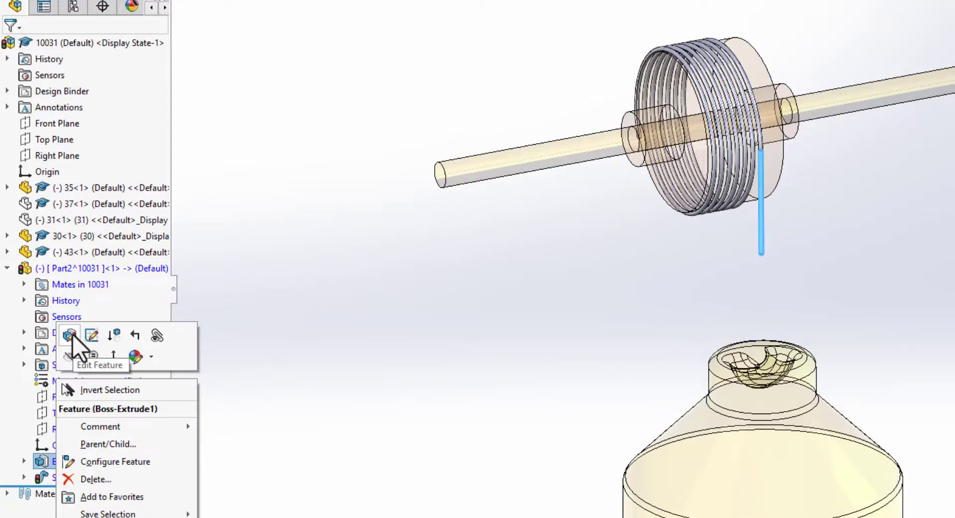
{"action": "left_click", "coordinate": [71, 336]}
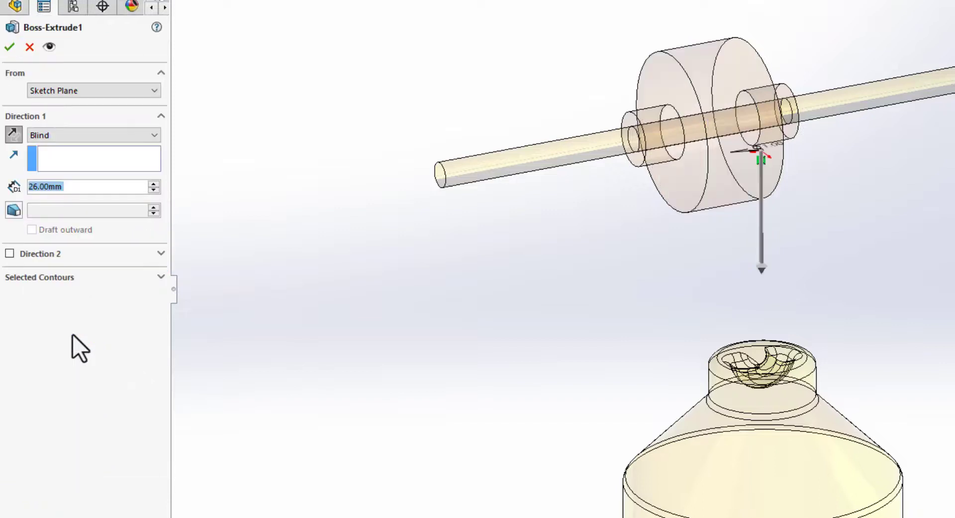
{"action": "left_click", "coordinate": [71, 138]}
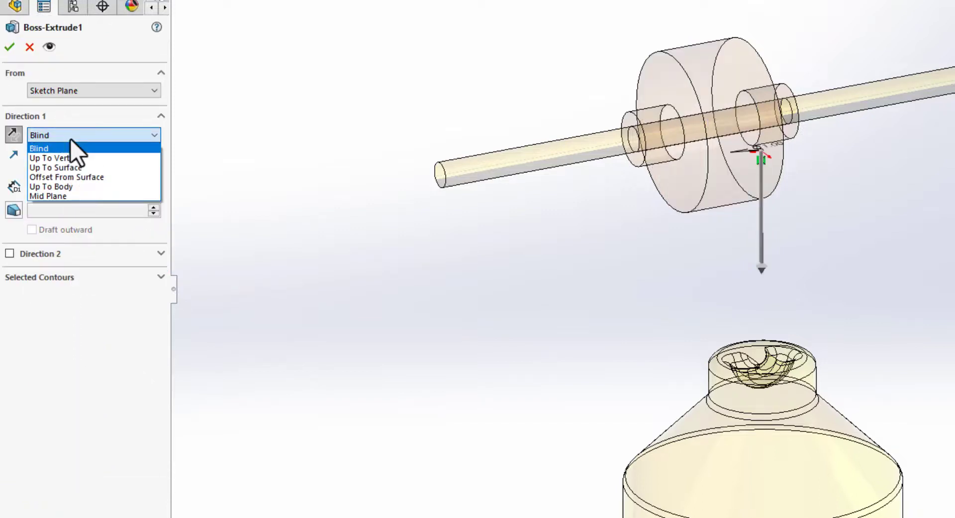
{"action": "left_click", "coordinate": [57, 167]}
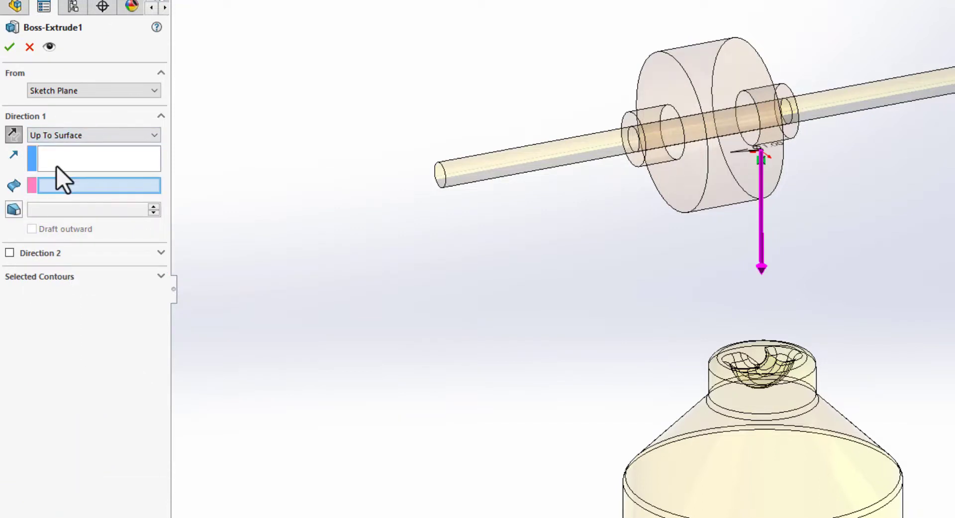
{"action": "left_click", "coordinate": [761, 357]}
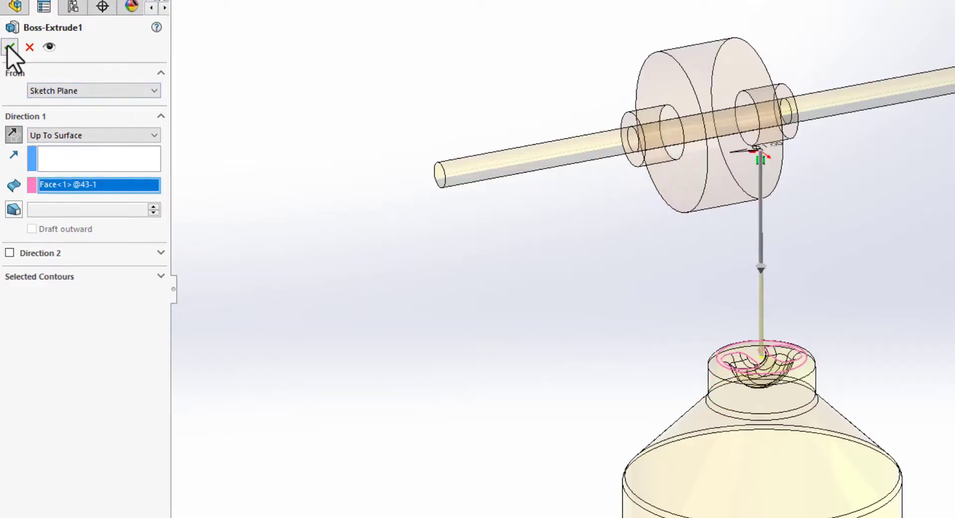
{"action": "left_click", "coordinate": [10, 47]}
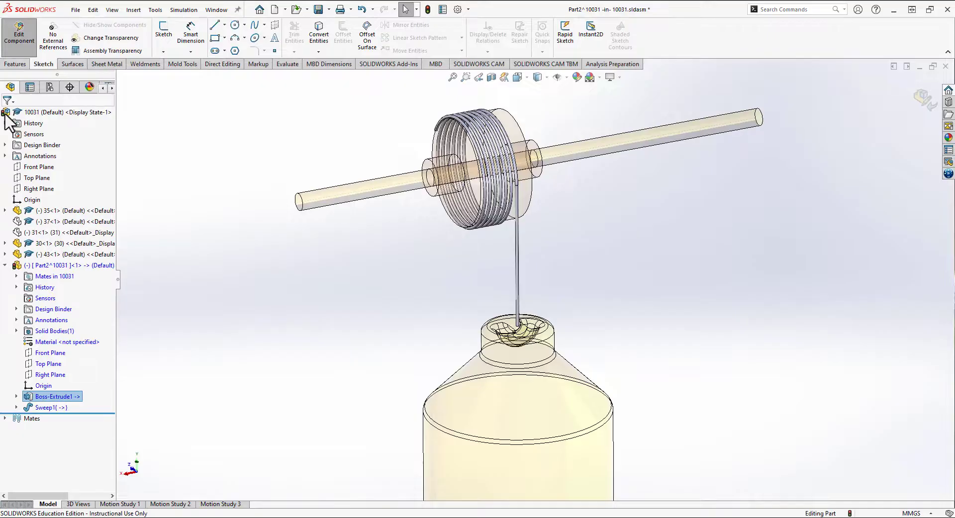
{"action": "left_click", "coordinate": [924, 98]}
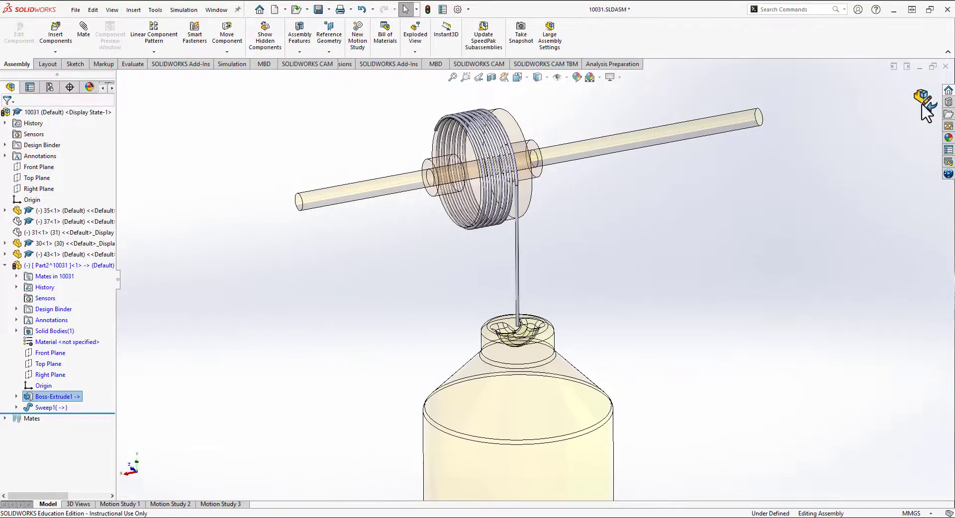
Show the two hidden gear wheels, parts 37 and 31, on either side of the drum
{"action": "scroll", "coordinate": [563, 331], "scroll_direction": "up", "scroll_amount": 5}
{"action": "scroll", "coordinate": [563, 332], "scroll_direction": "down", "scroll_amount": 2}
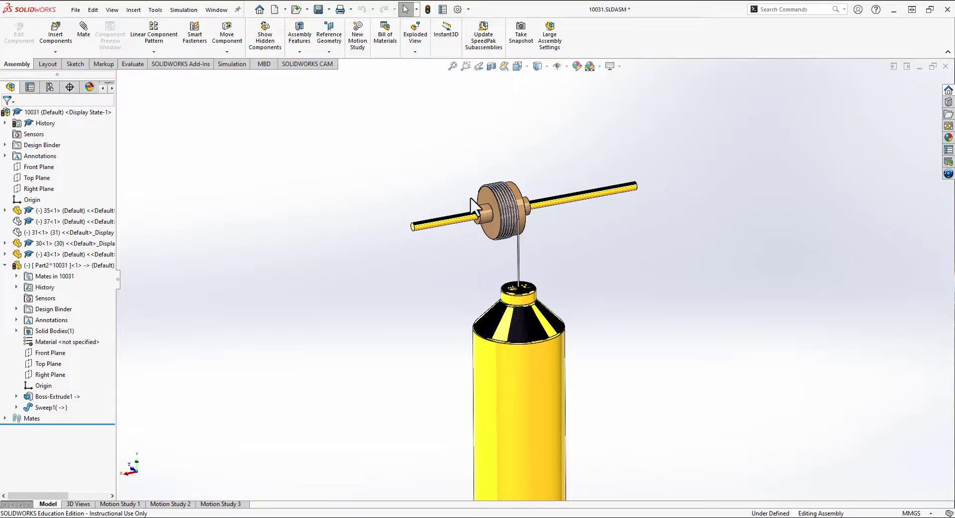
{"action": "key", "text": "shift+Tab"}
{"action": "key", "text": "shift+Tab"}
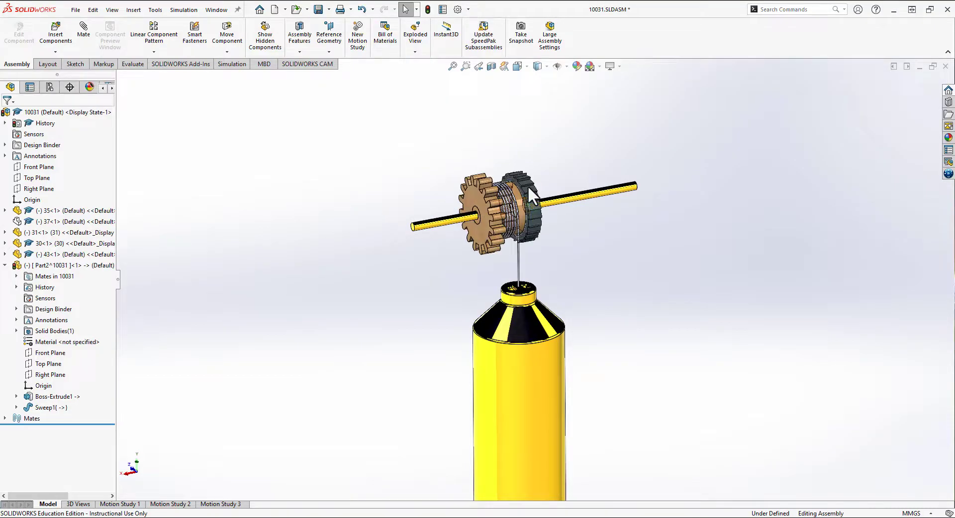
Lower the weight well below the drum and rebuild the assembly to update the rope's length
{"action": "left_click_drag", "start_coordinate": [550, 384], "coordinate": [546, 515]}
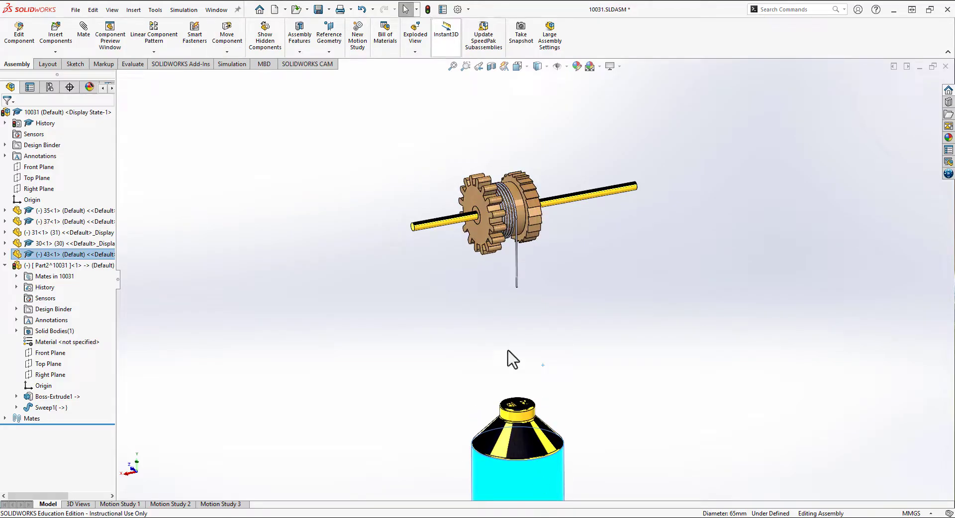
{"action": "left_click", "coordinate": [435, 29]}
{"action": "left_click", "coordinate": [428, 10]}
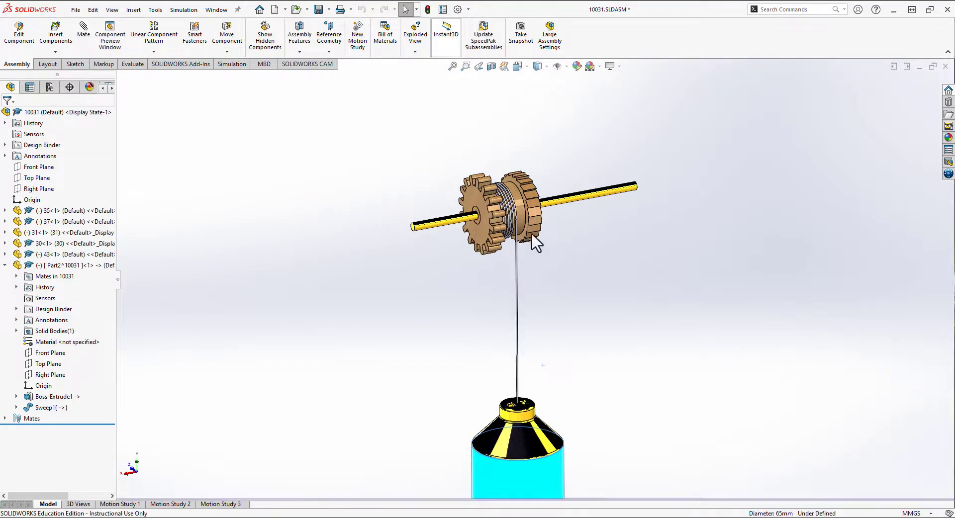
Raise the weight close beneath the drum, rebuild the assembly to update the rope, and collapse the rope part's feature list
{"action": "scroll", "coordinate": [528, 244], "scroll_direction": "down", "scroll_amount": 3}
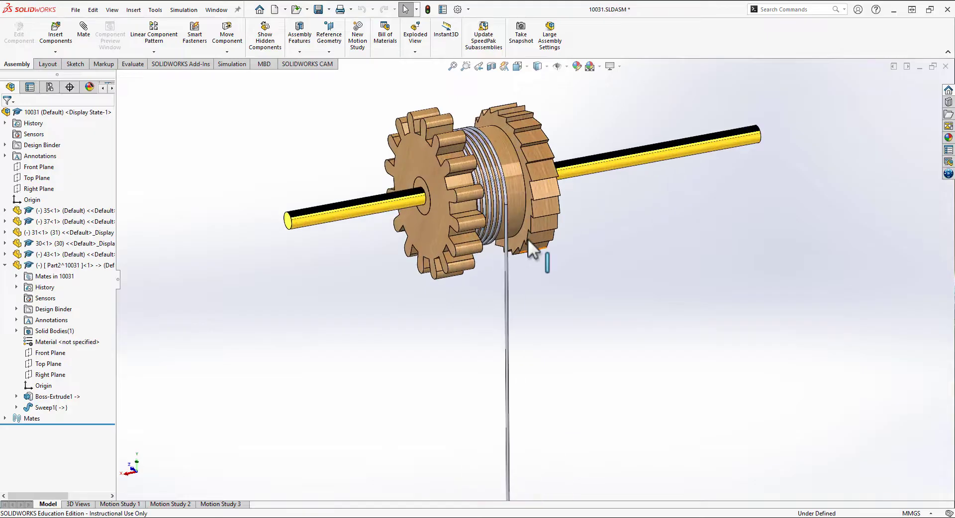
{"action": "scroll", "coordinate": [528, 244], "scroll_direction": "up", "scroll_amount": 4}
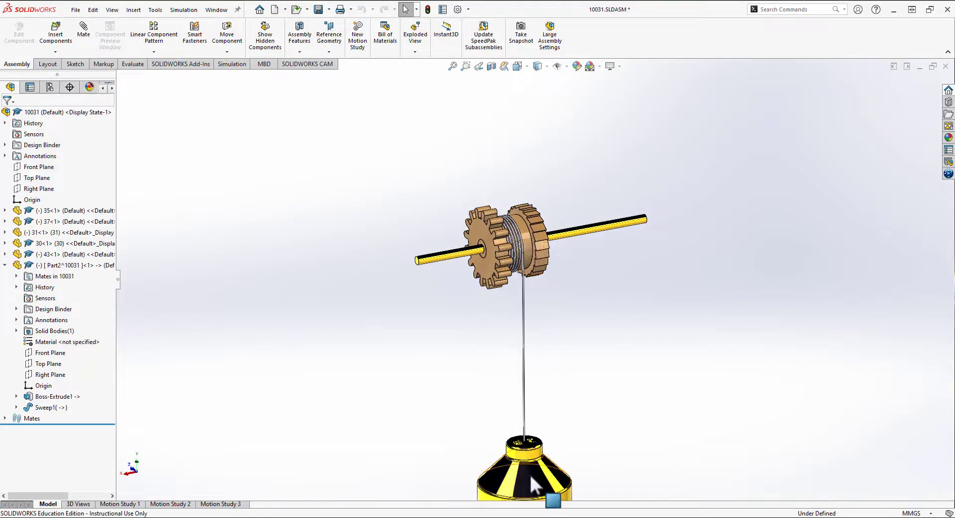
{"action": "left_click_drag", "start_coordinate": [530, 475], "coordinate": [523, 292]}
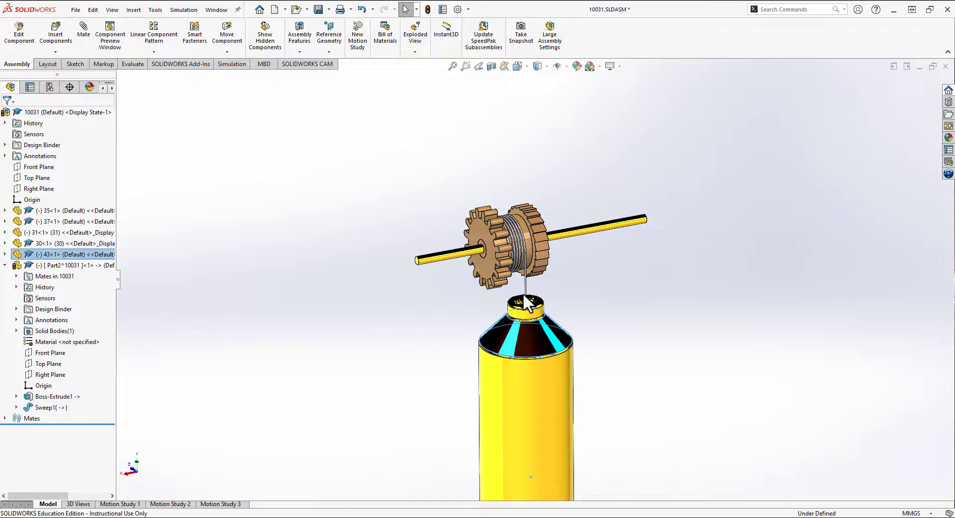
{"action": "left_click", "coordinate": [428, 10]}
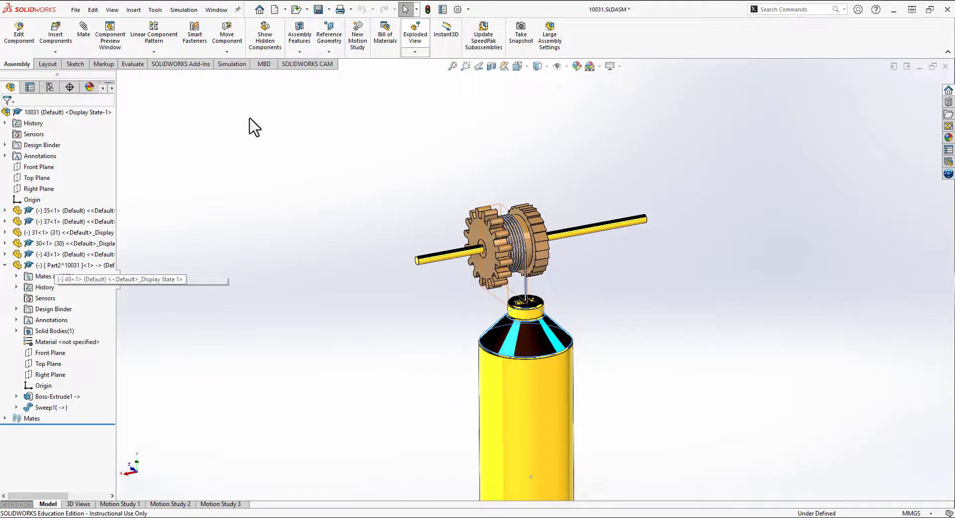
{"action": "left_click", "coordinate": [4, 265]}
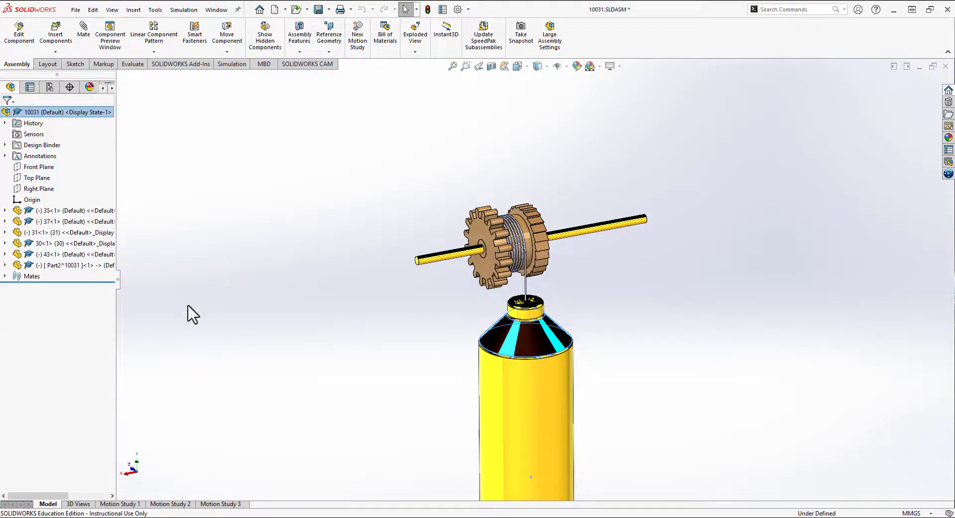